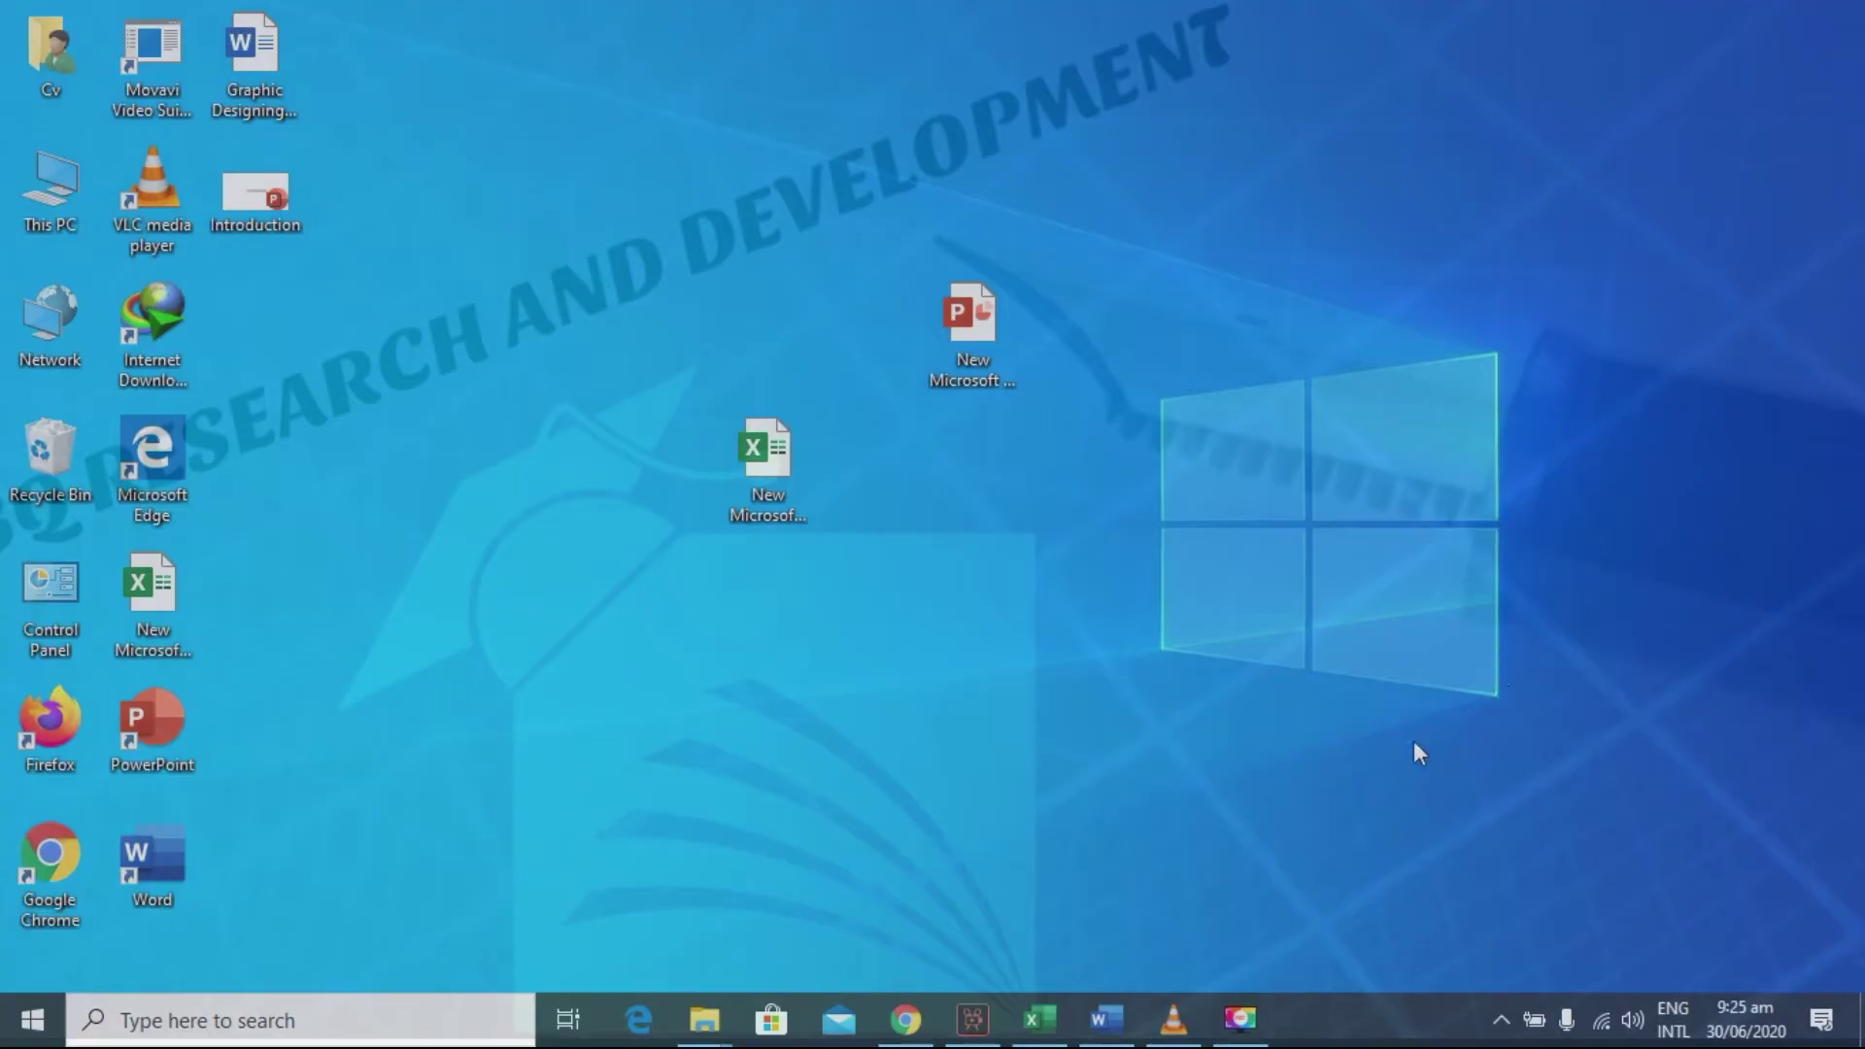
# Step: Restore the Excel workbook from the taskbar, showing the Look Up sheet's Class/Fees table
pyautogui.click(1038, 1018)
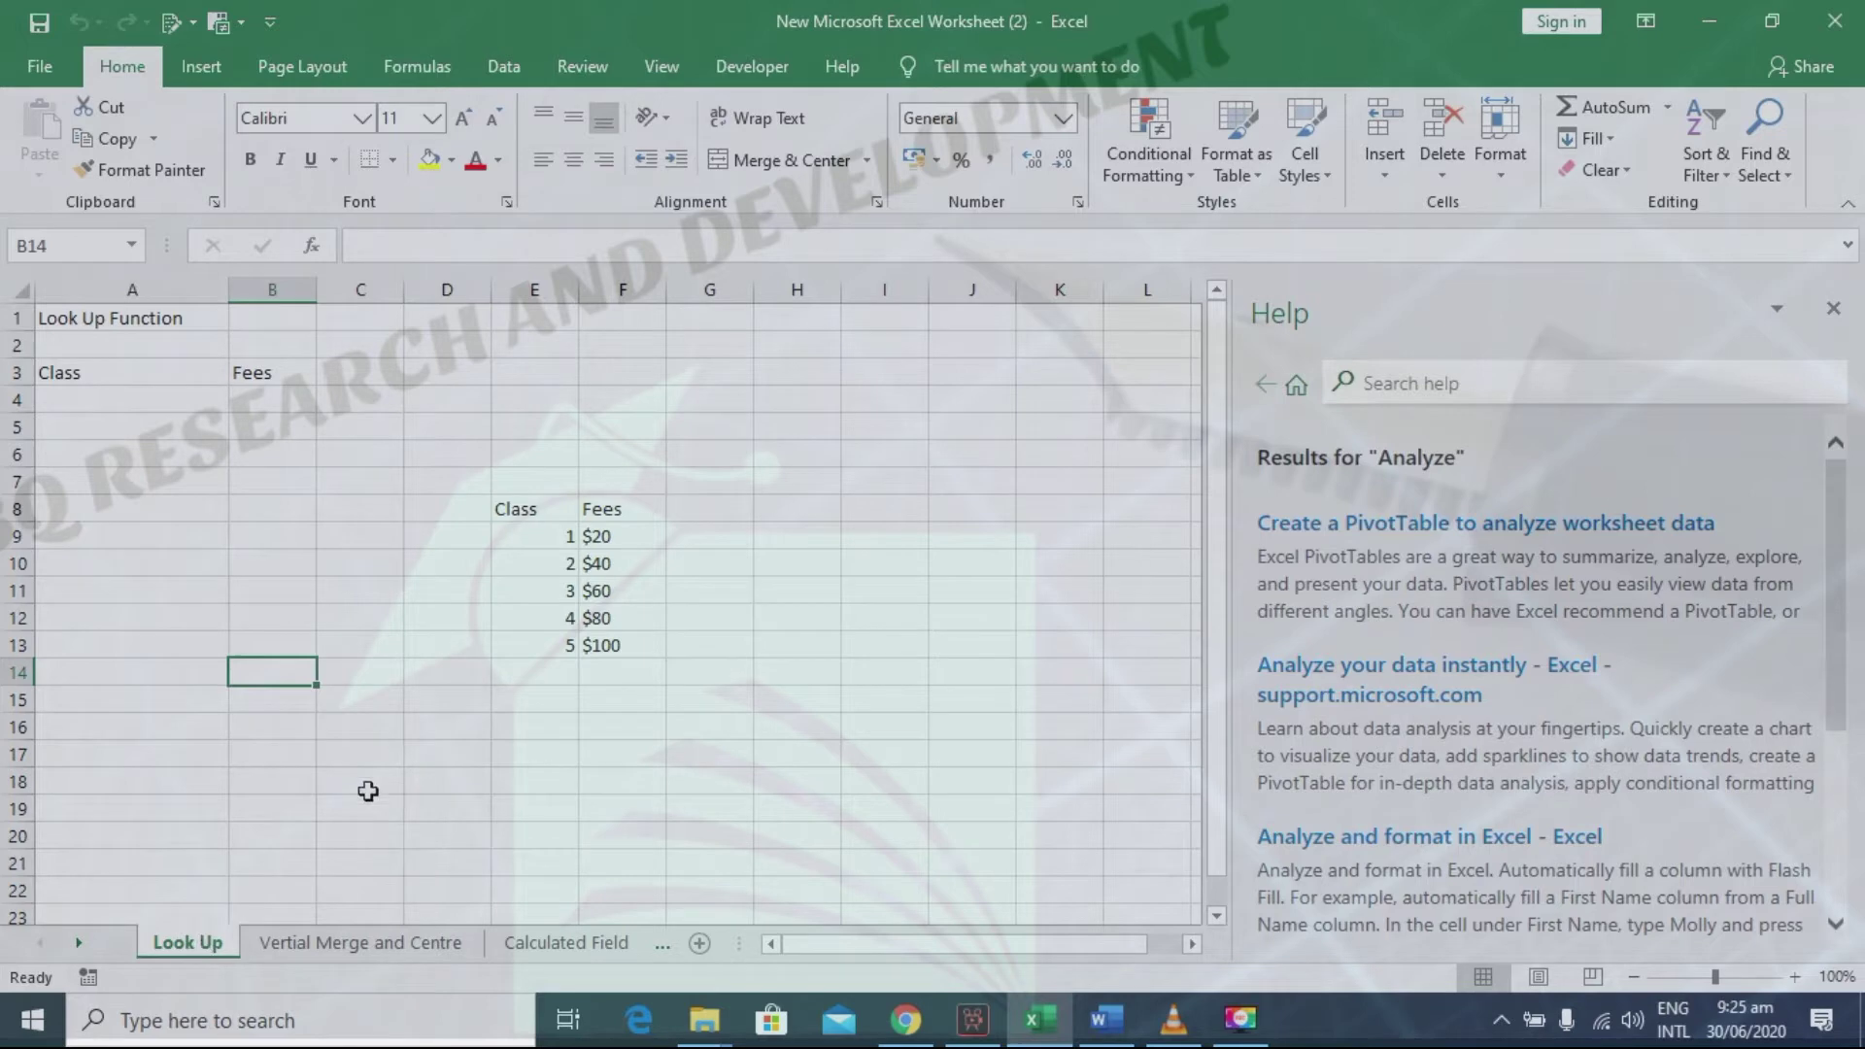
pyautogui.click(418, 754)
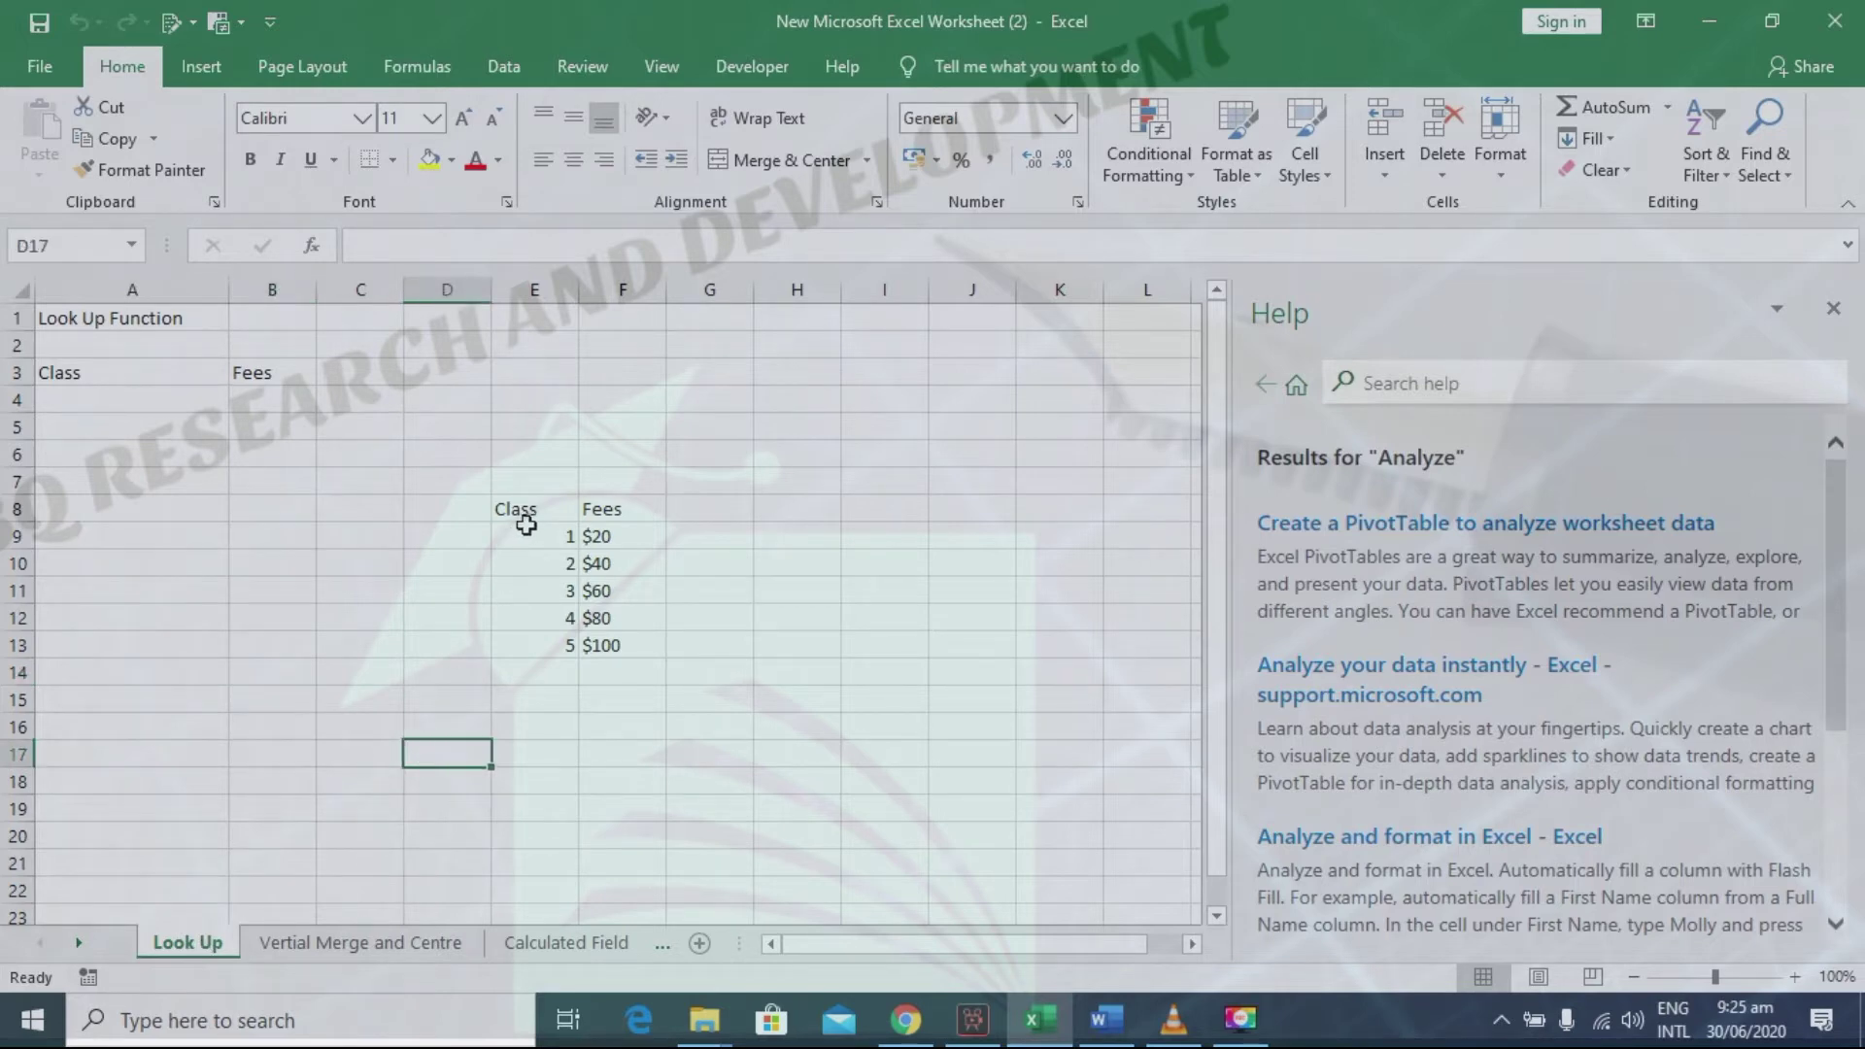
pyautogui.click(542, 517)
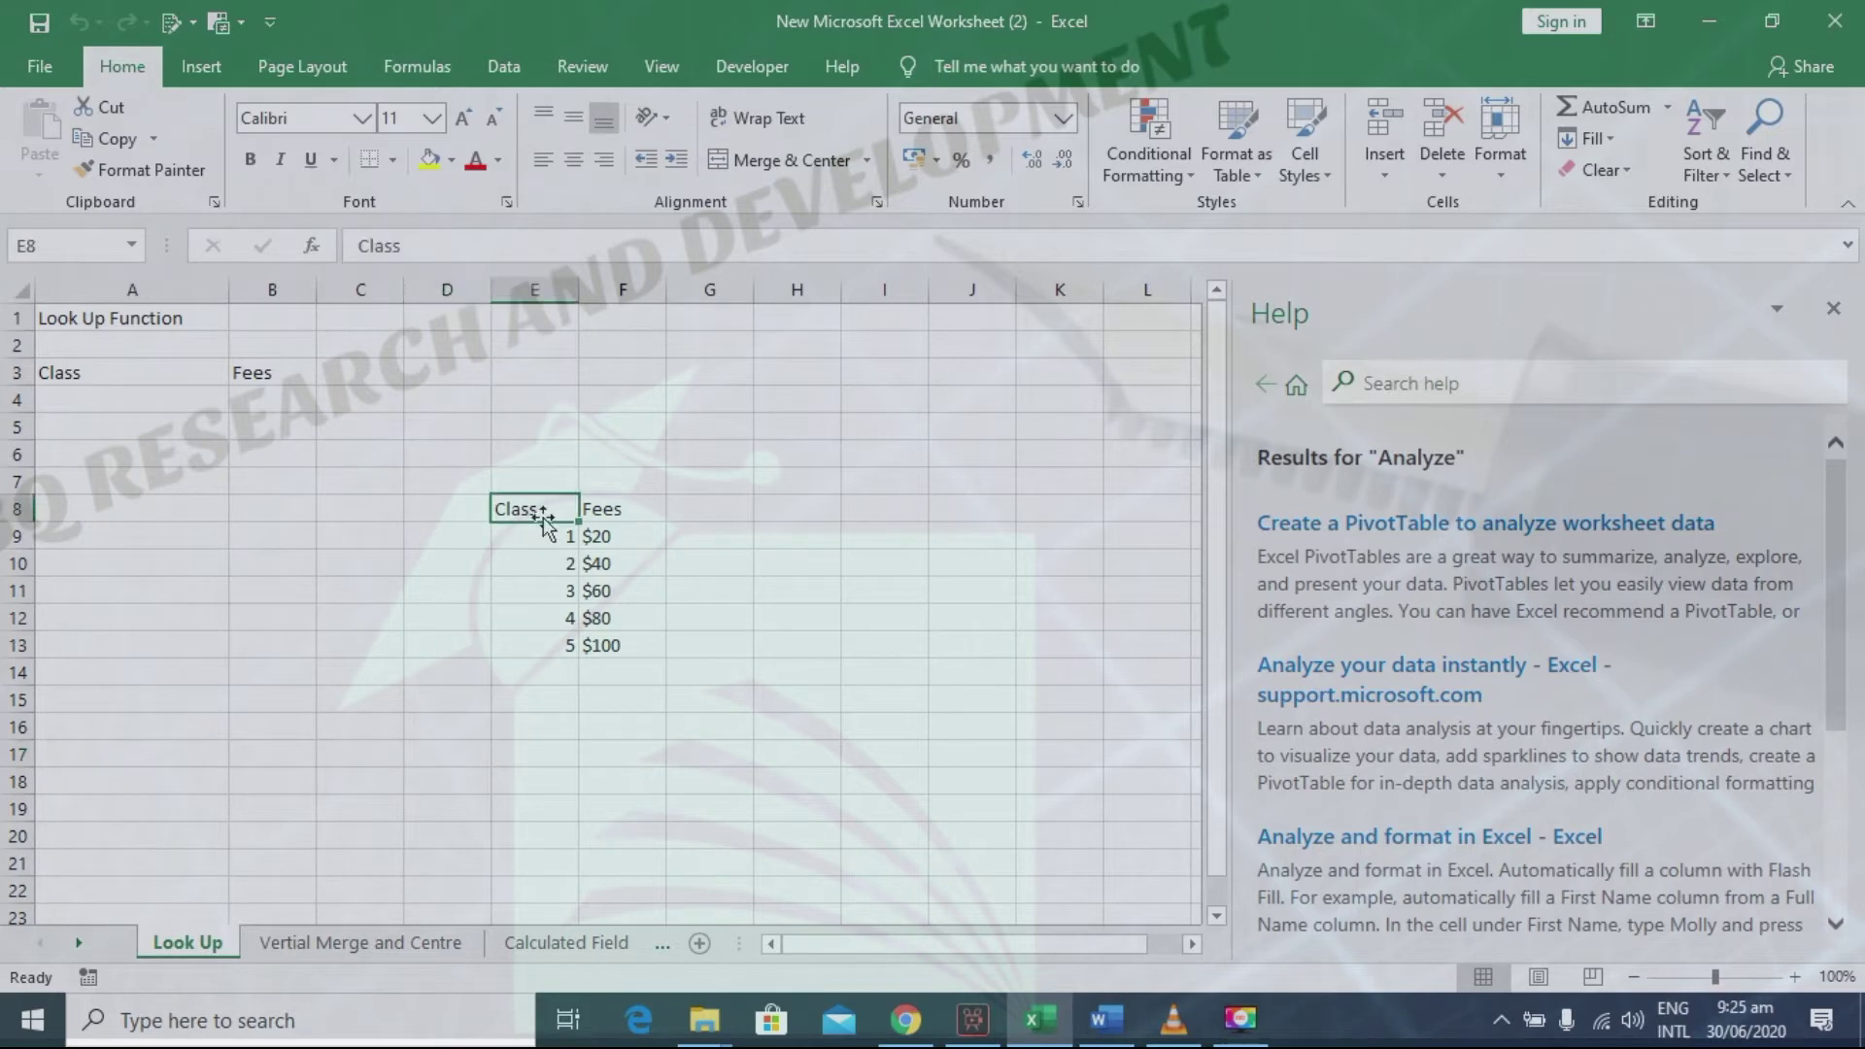
pyautogui.click(607, 512)
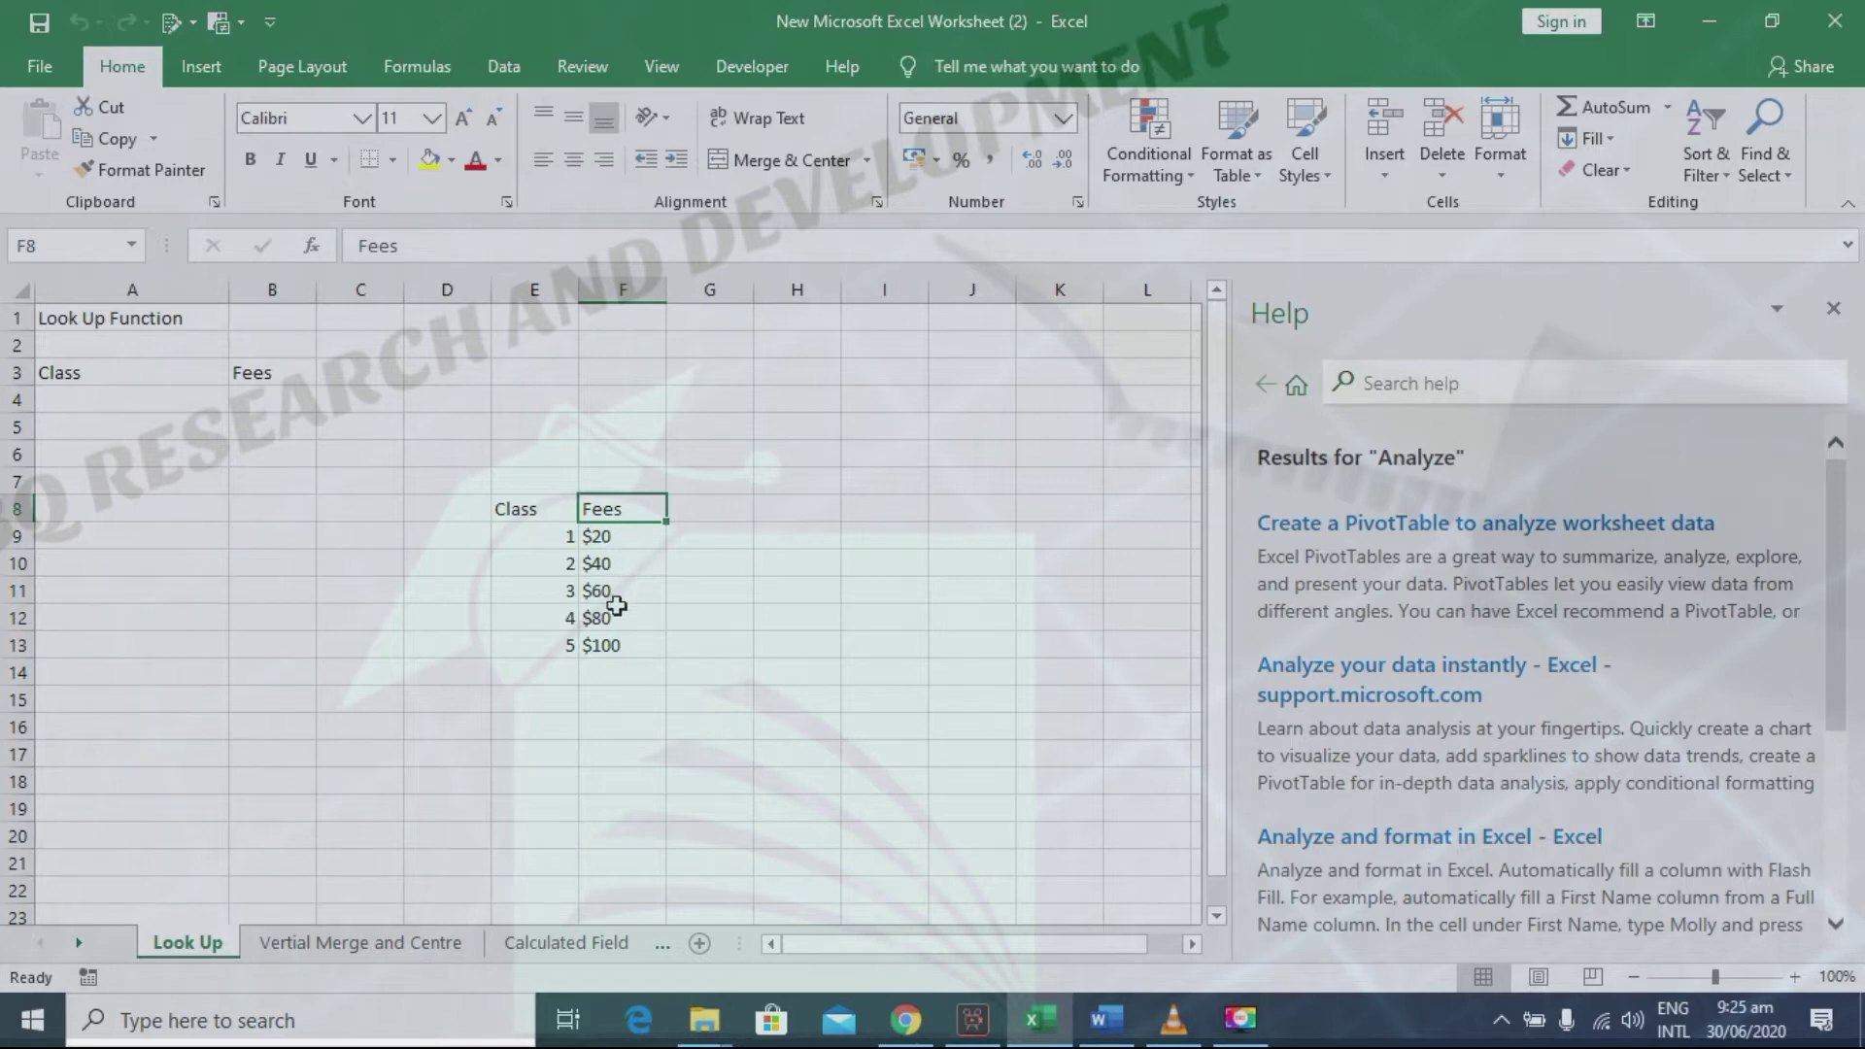
pyautogui.click(67, 375)
pyautogui.click(249, 372)
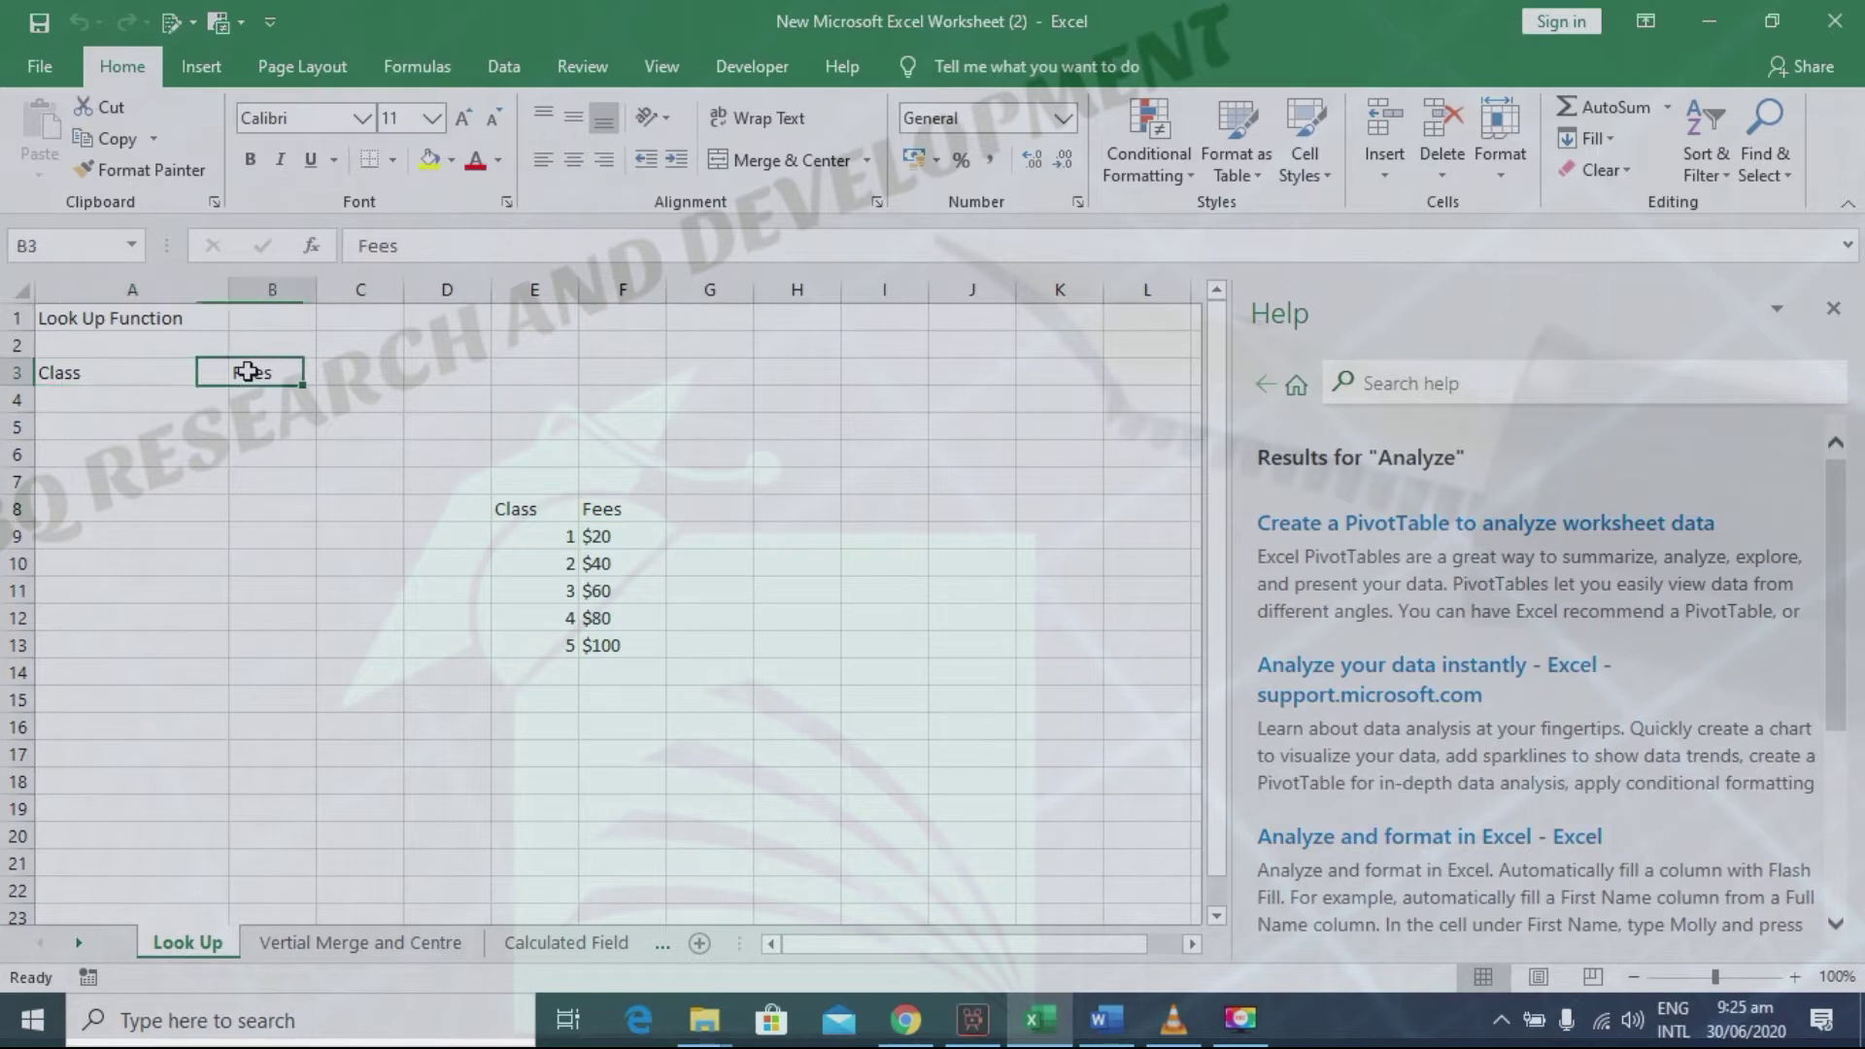
pyautogui.click(101, 400)
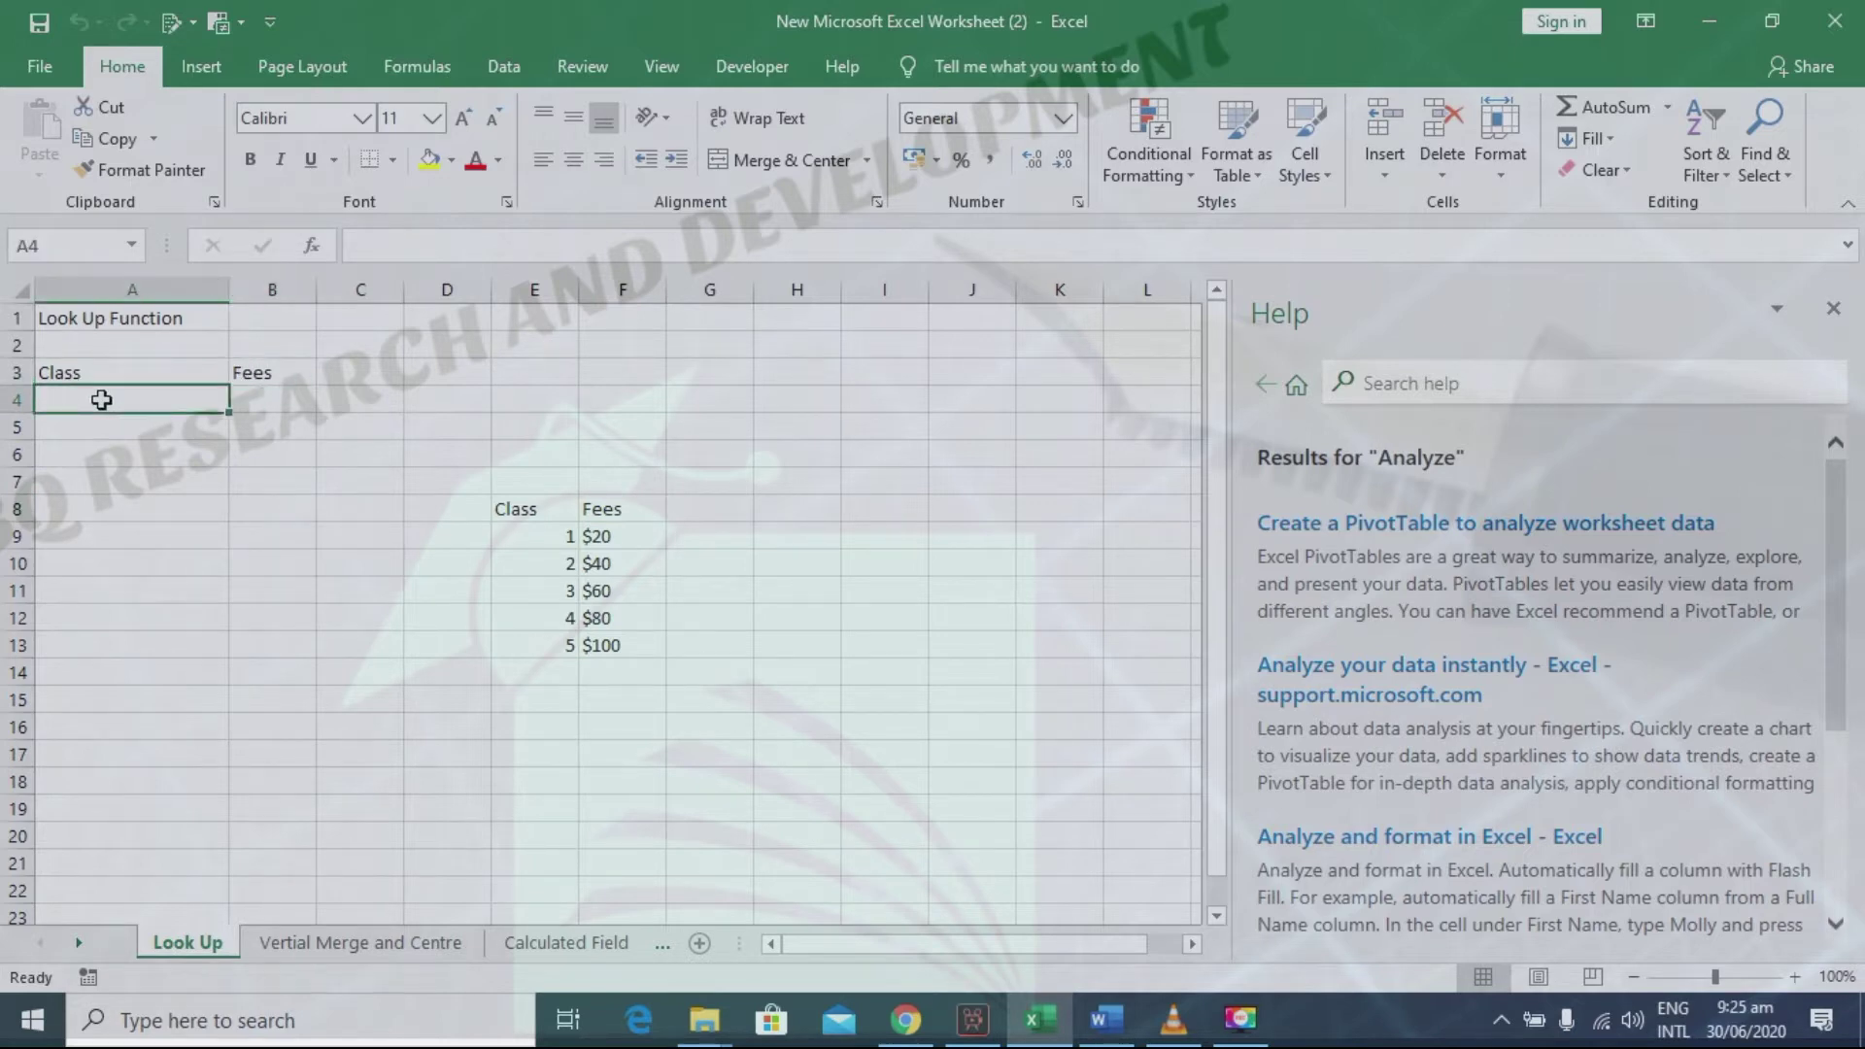
# Step: Enter class 3 in A4 and start B4's LOOKUP formula with A4 as the lookup value
pyautogui.write('3')
pyautogui.press('Tab')
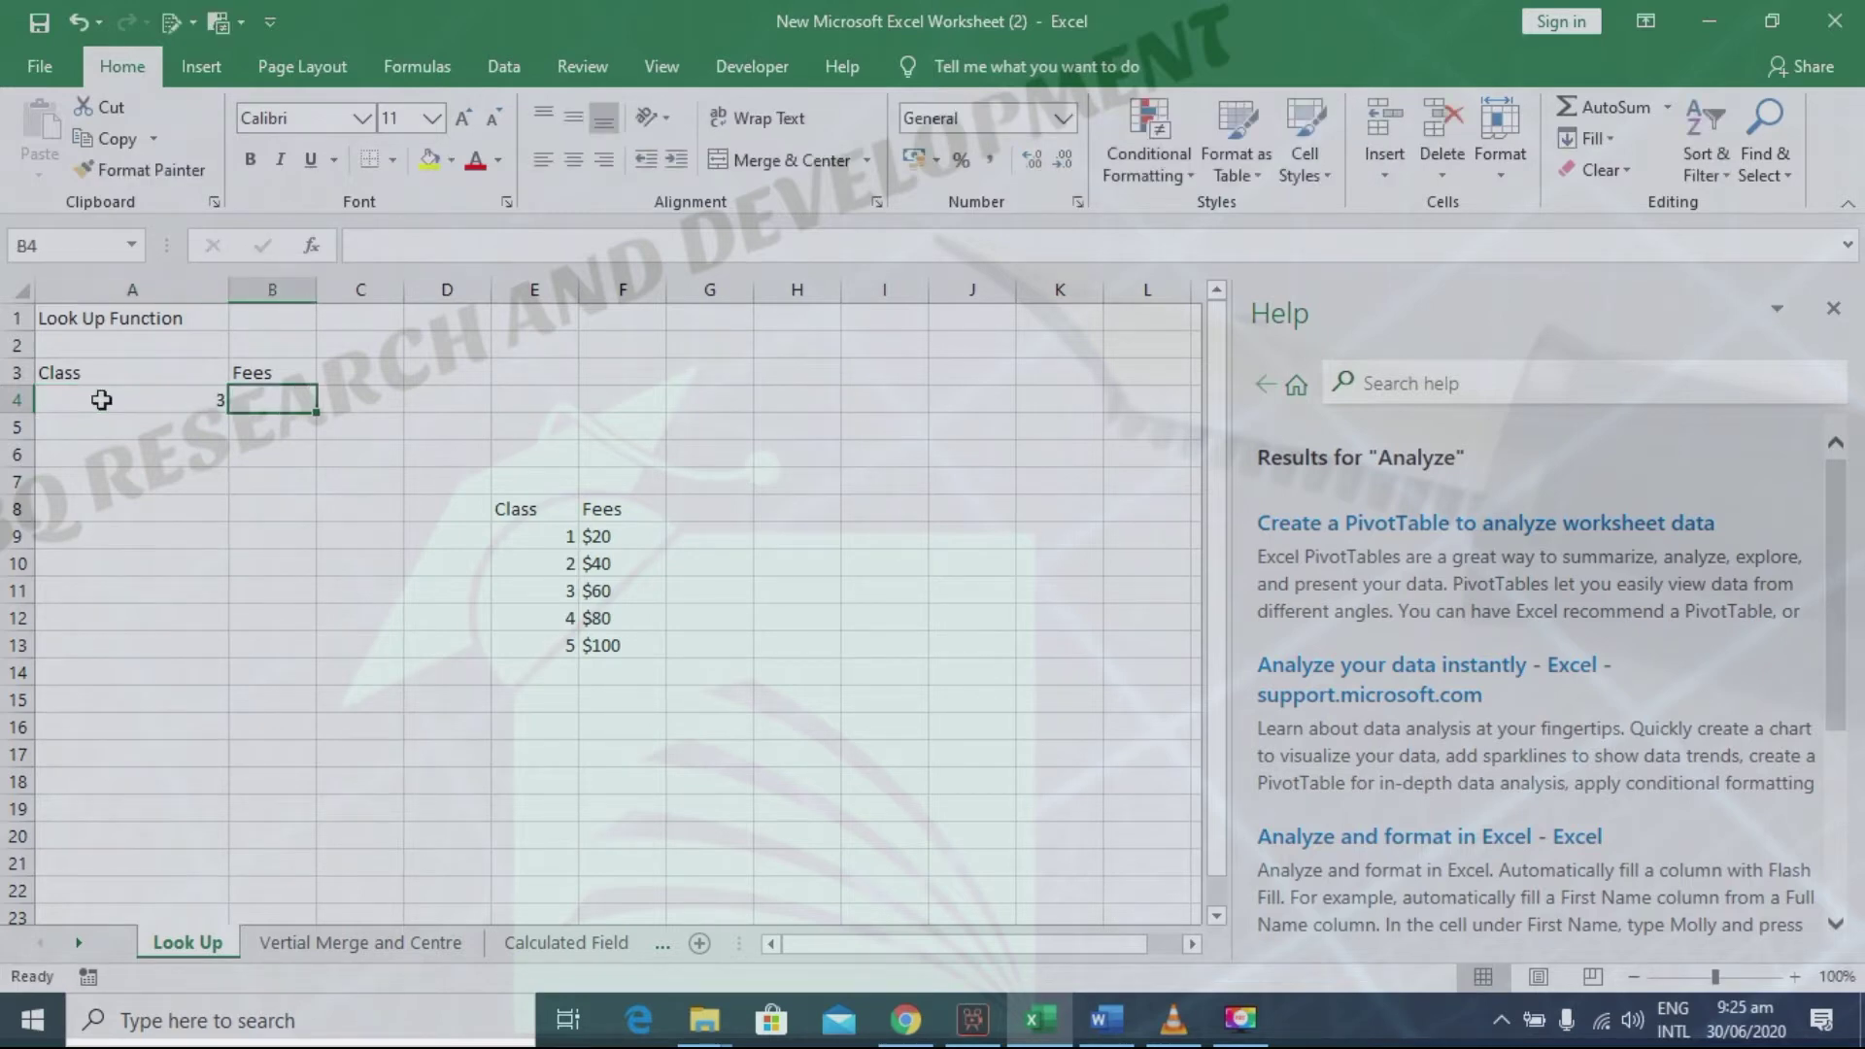
pyautogui.write('=')
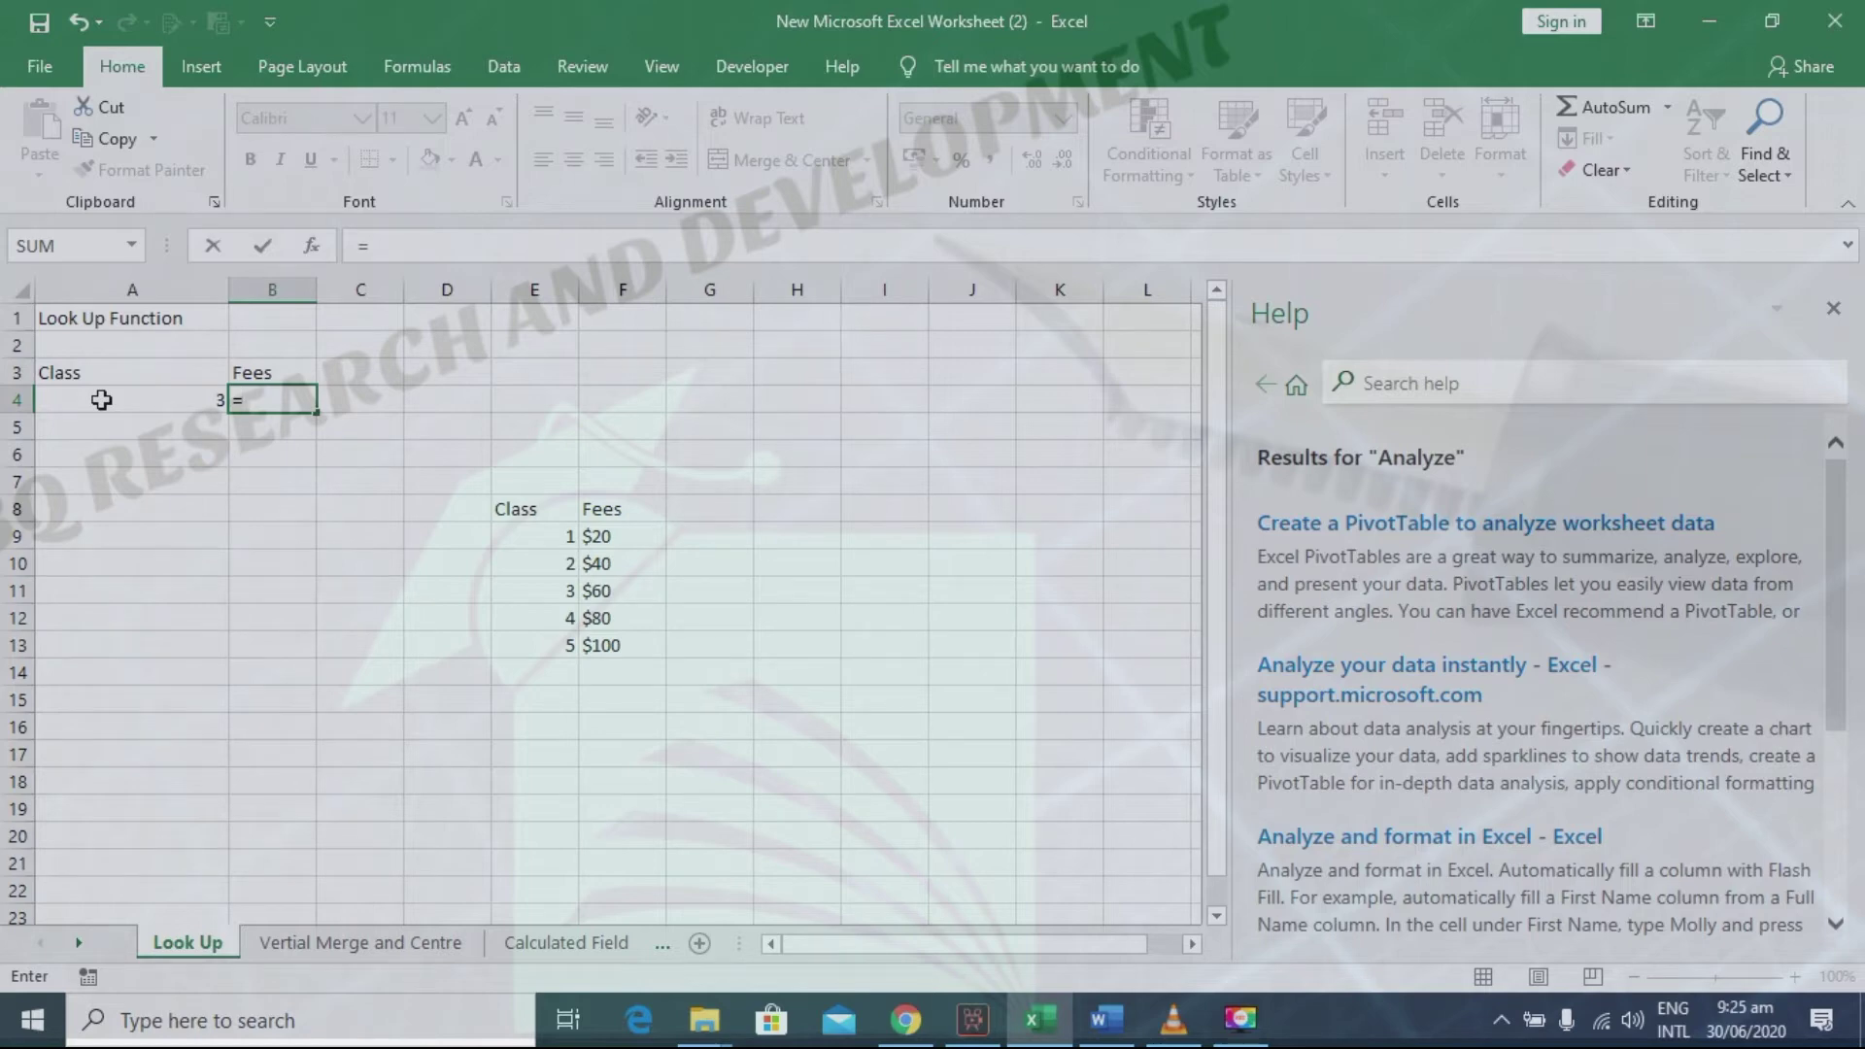
pyautogui.write('Loo')
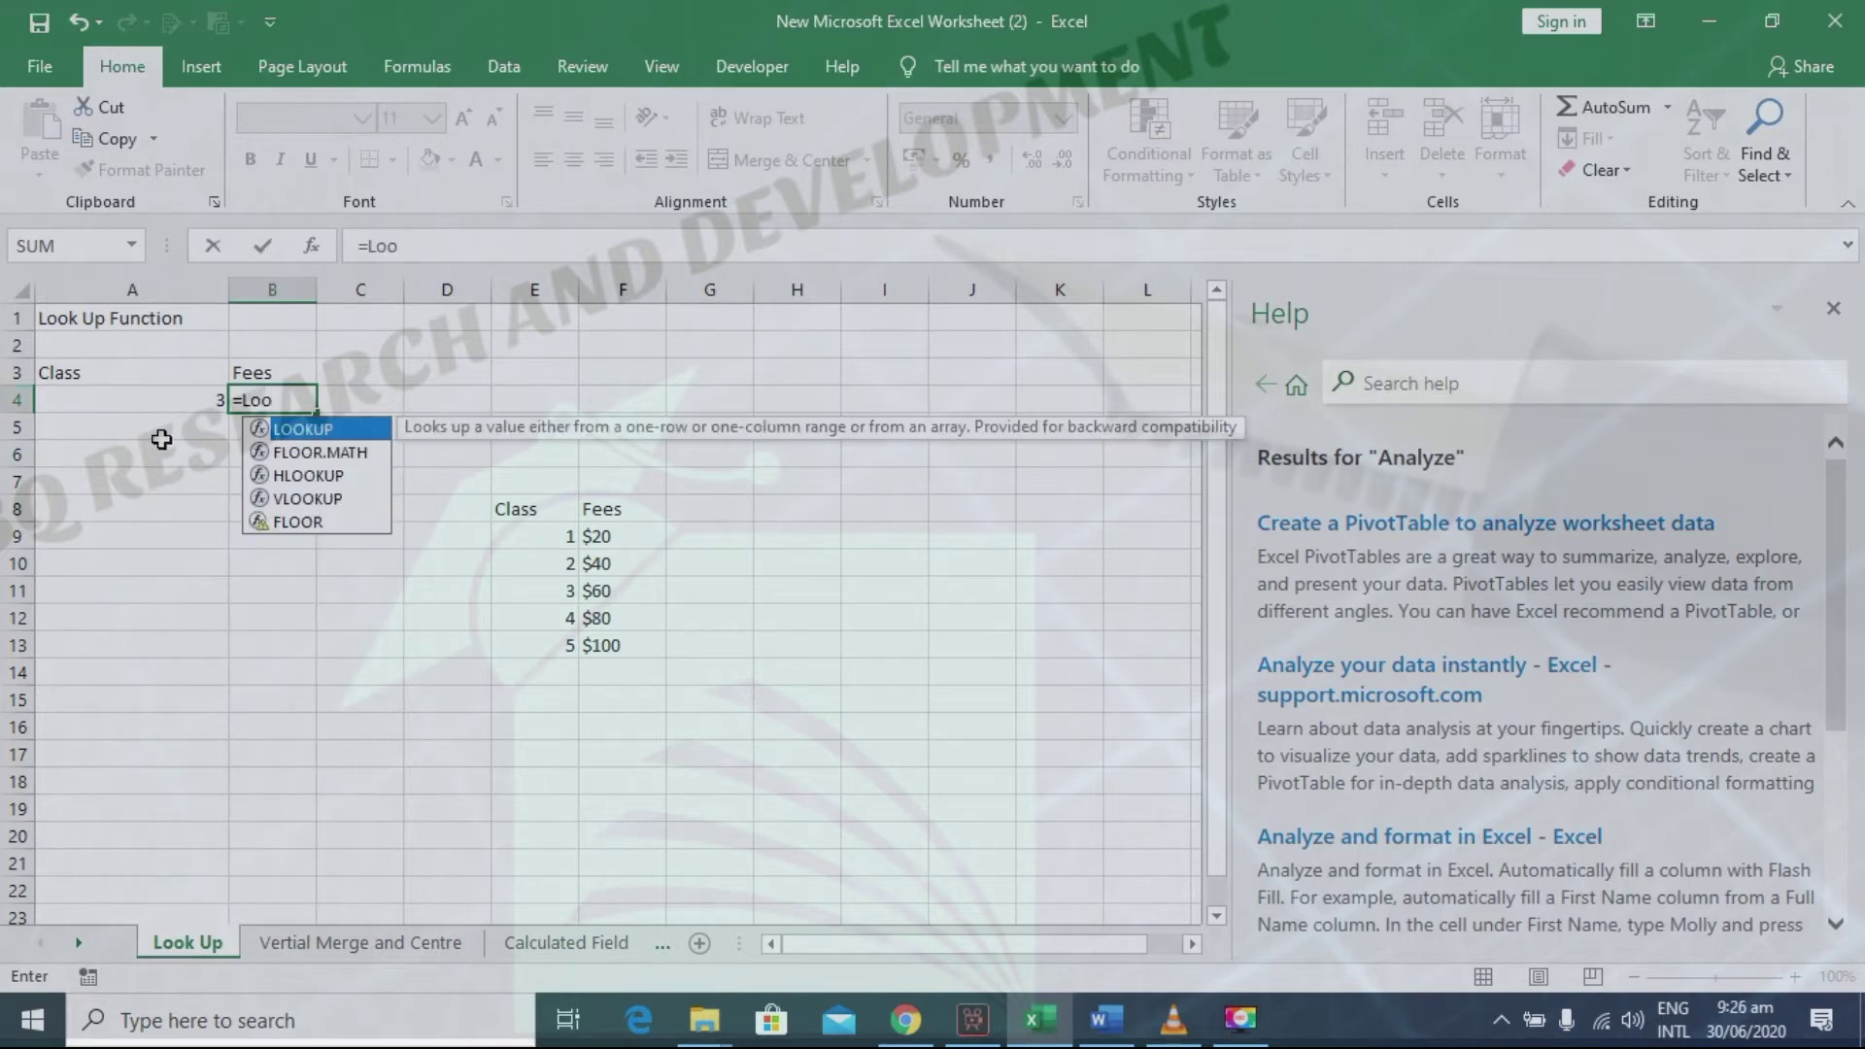
pyautogui.doubleClick(296, 429)
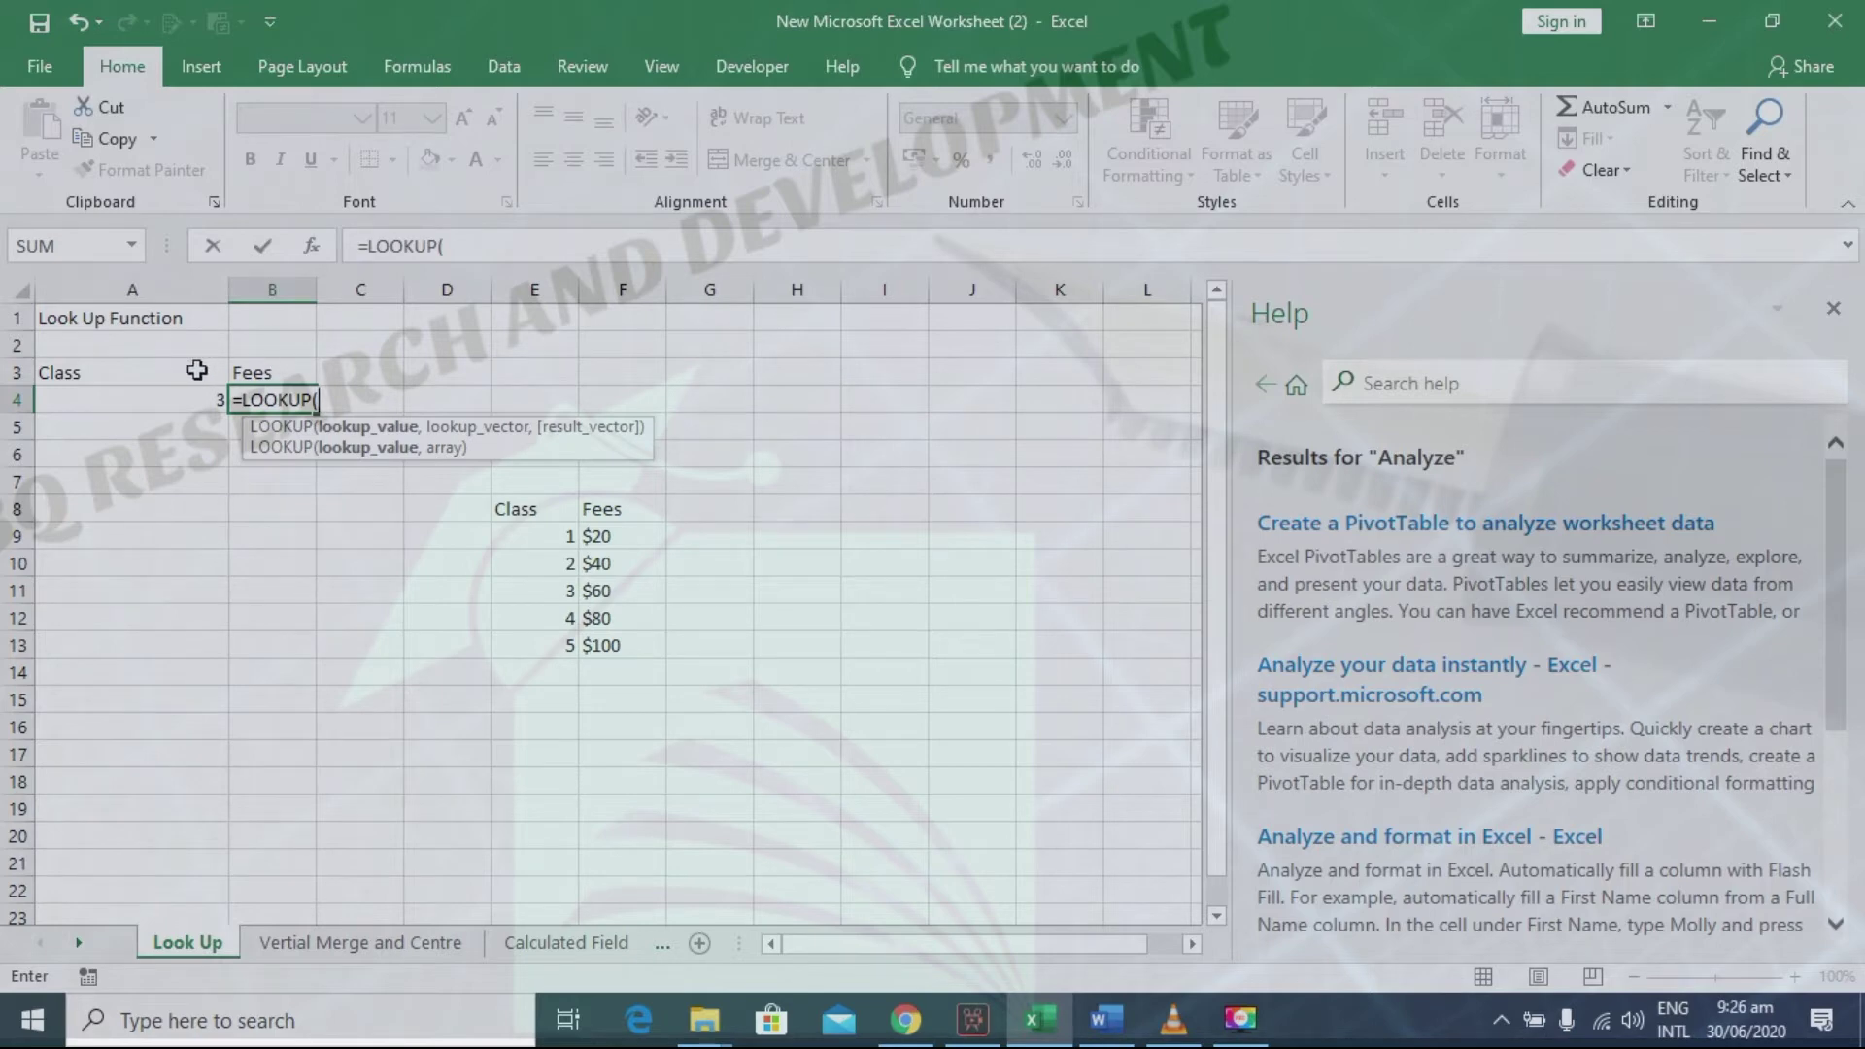
pyautogui.write('A4')
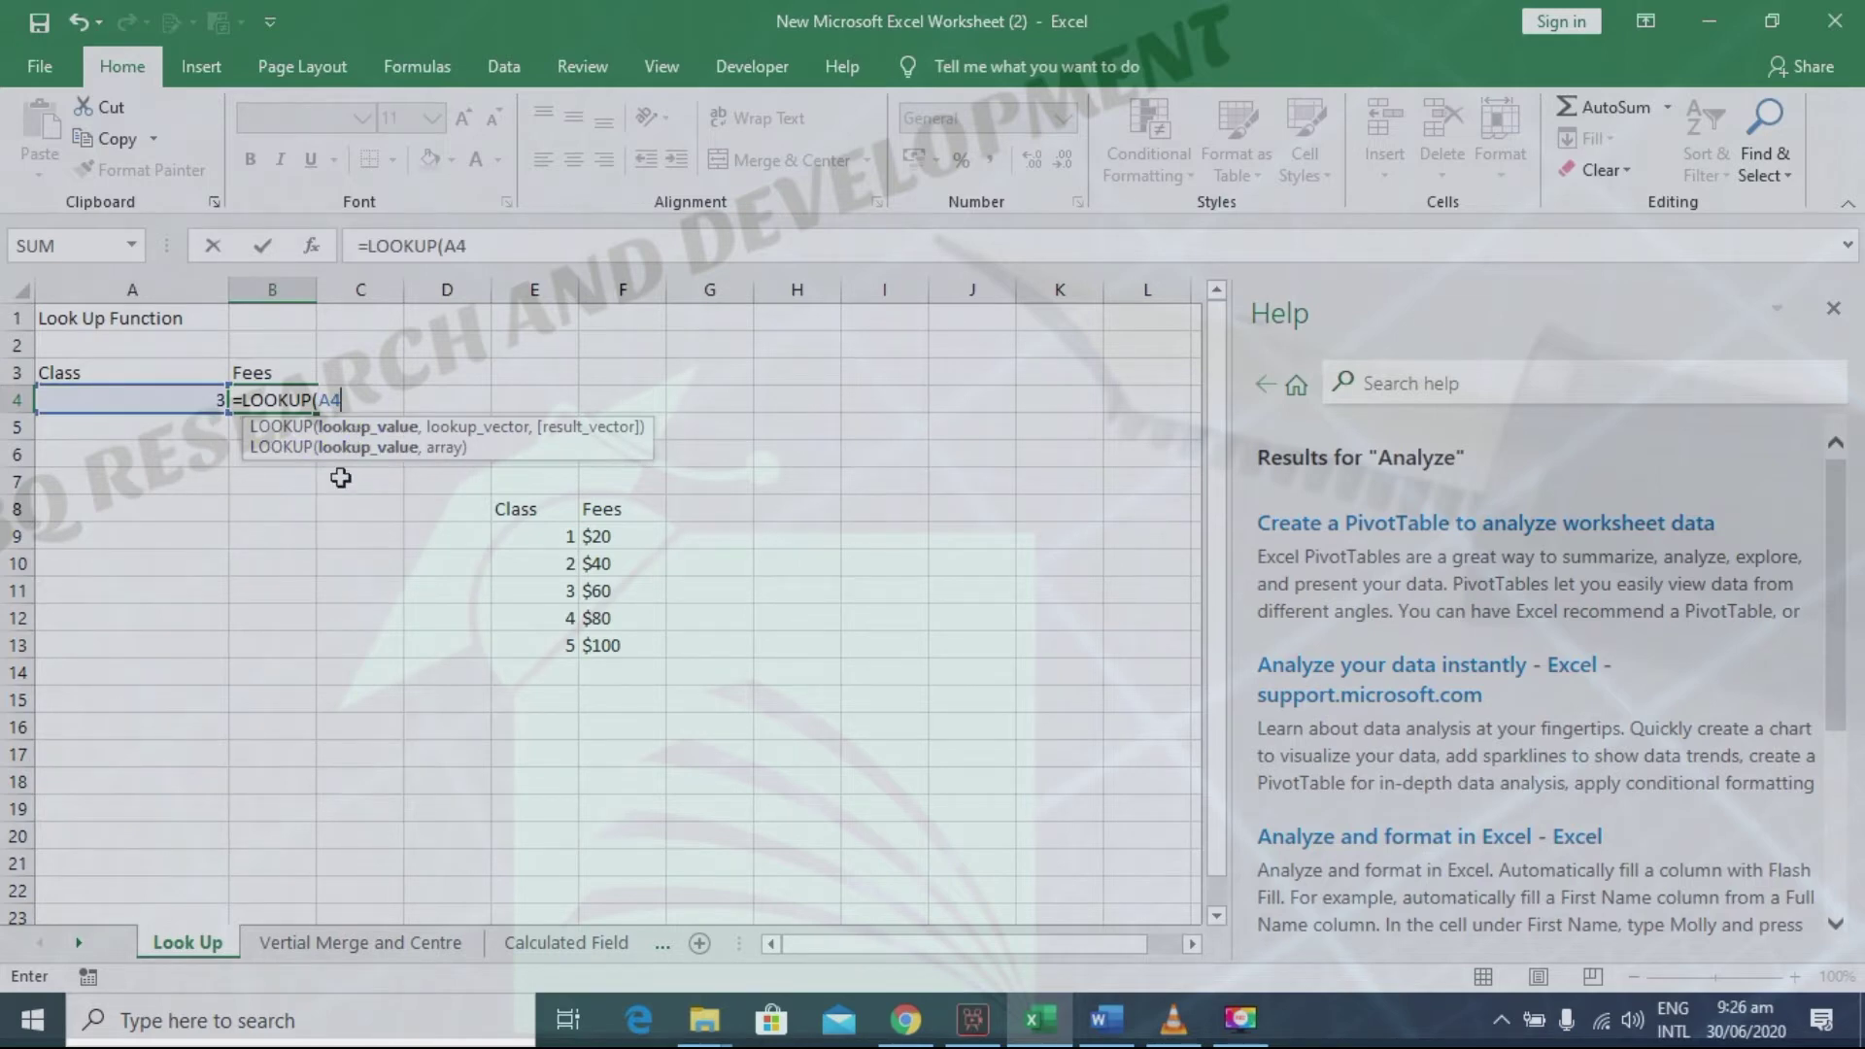
pyautogui.write(',')
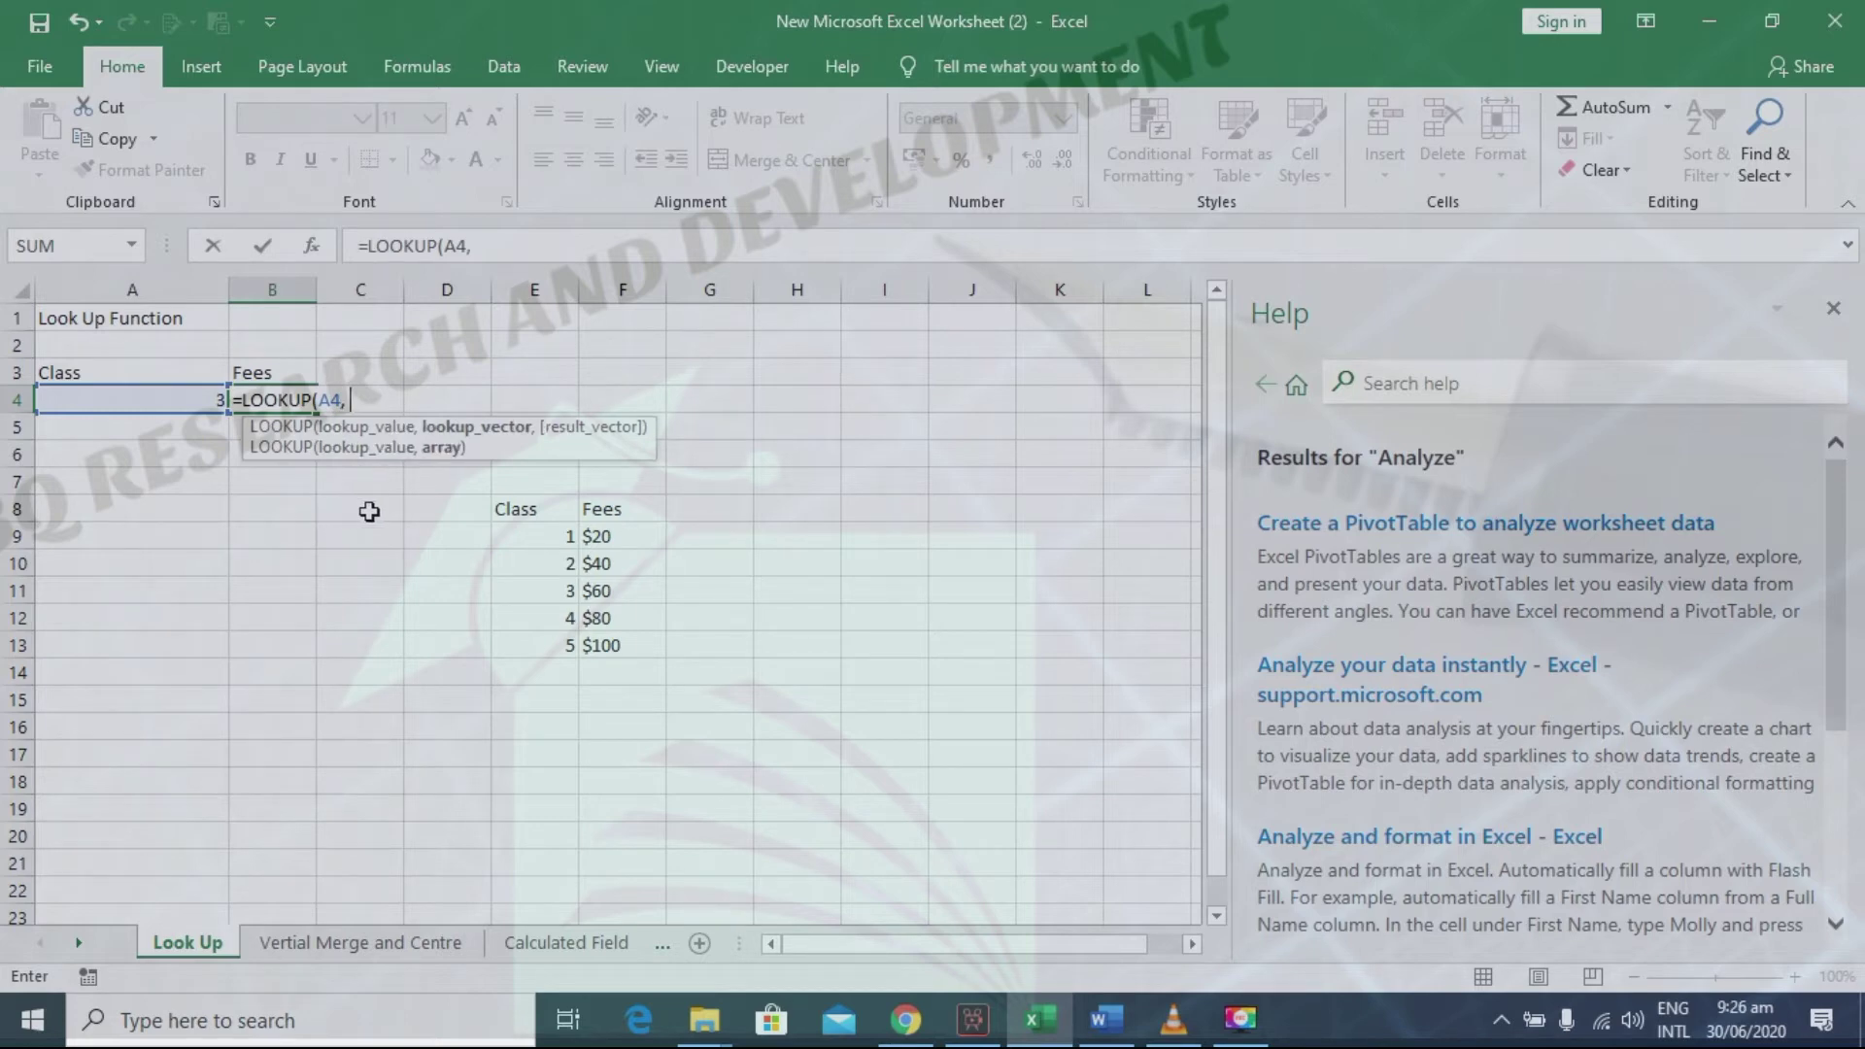
# Step: Complete the lookup range E9:F13 so B4 returns the $60 fee
pyautogui.click(518, 535)
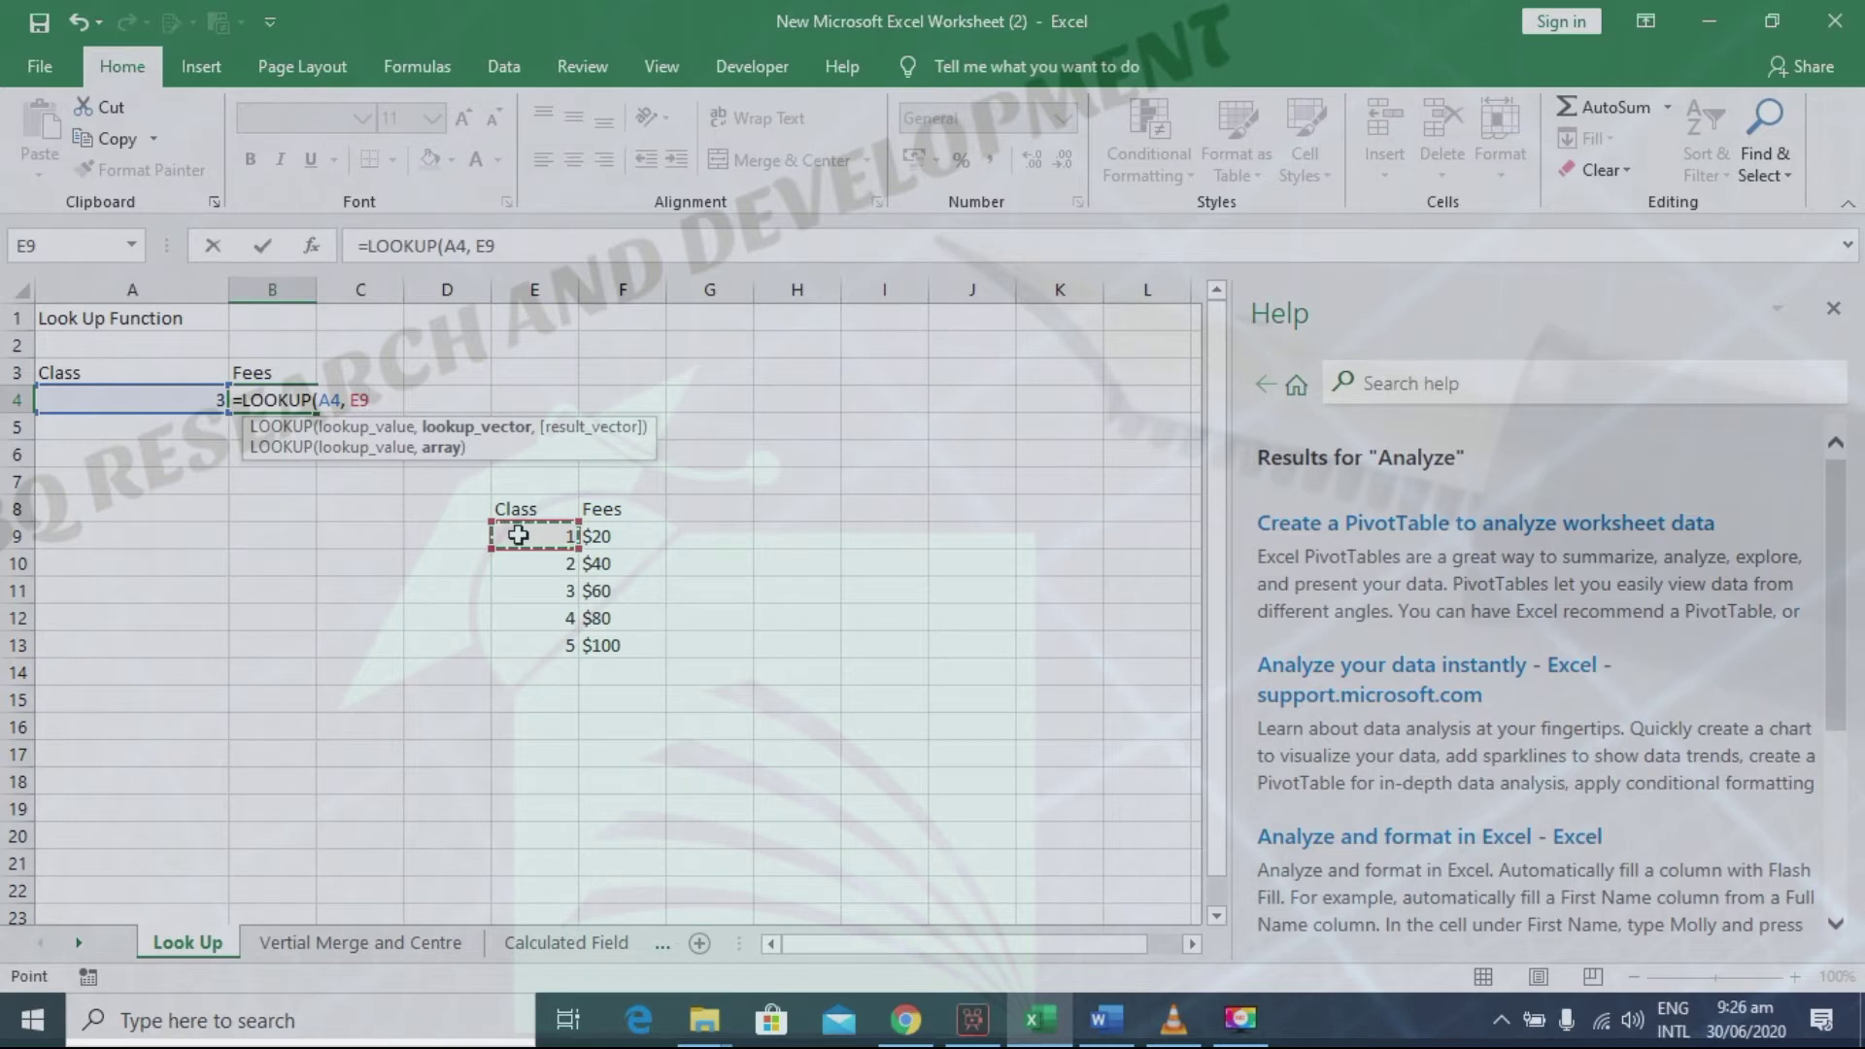
pyautogui.press('F8')
pyautogui.press('BackSpace')
pyautogui.write(':E')
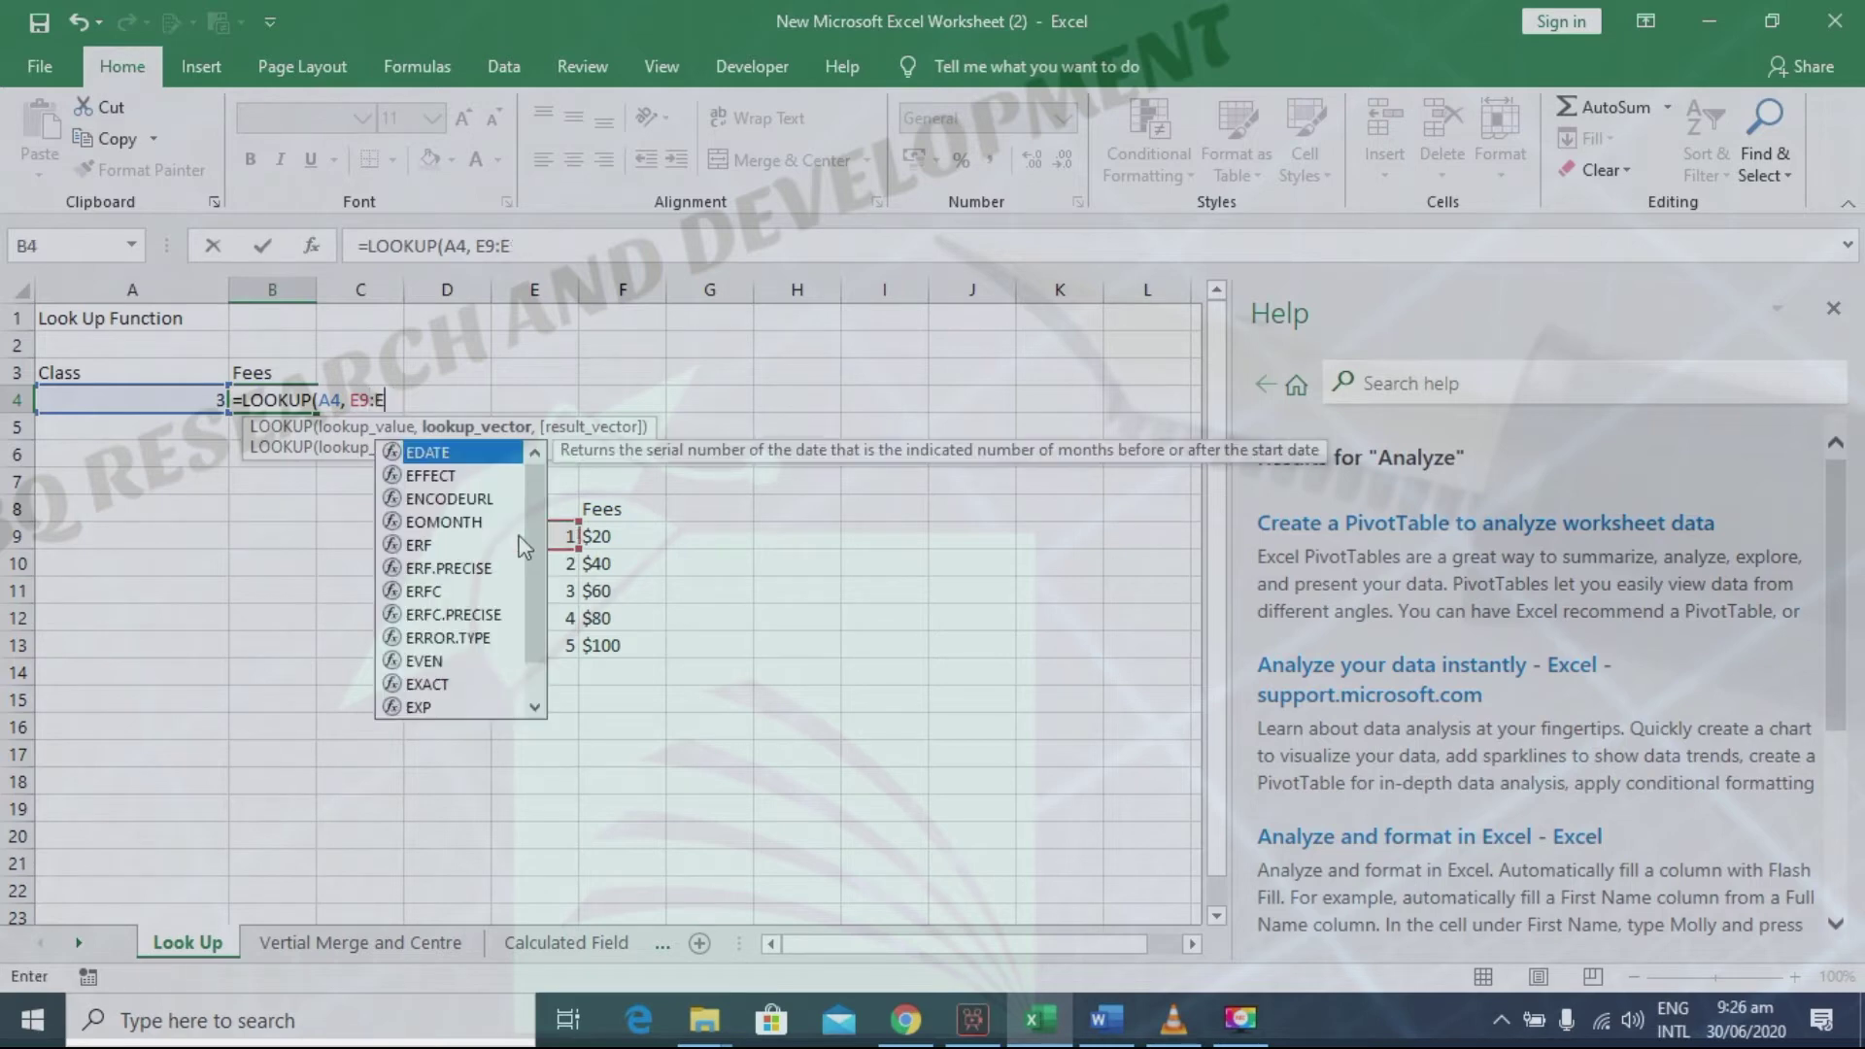
pyautogui.press('BackSpace')
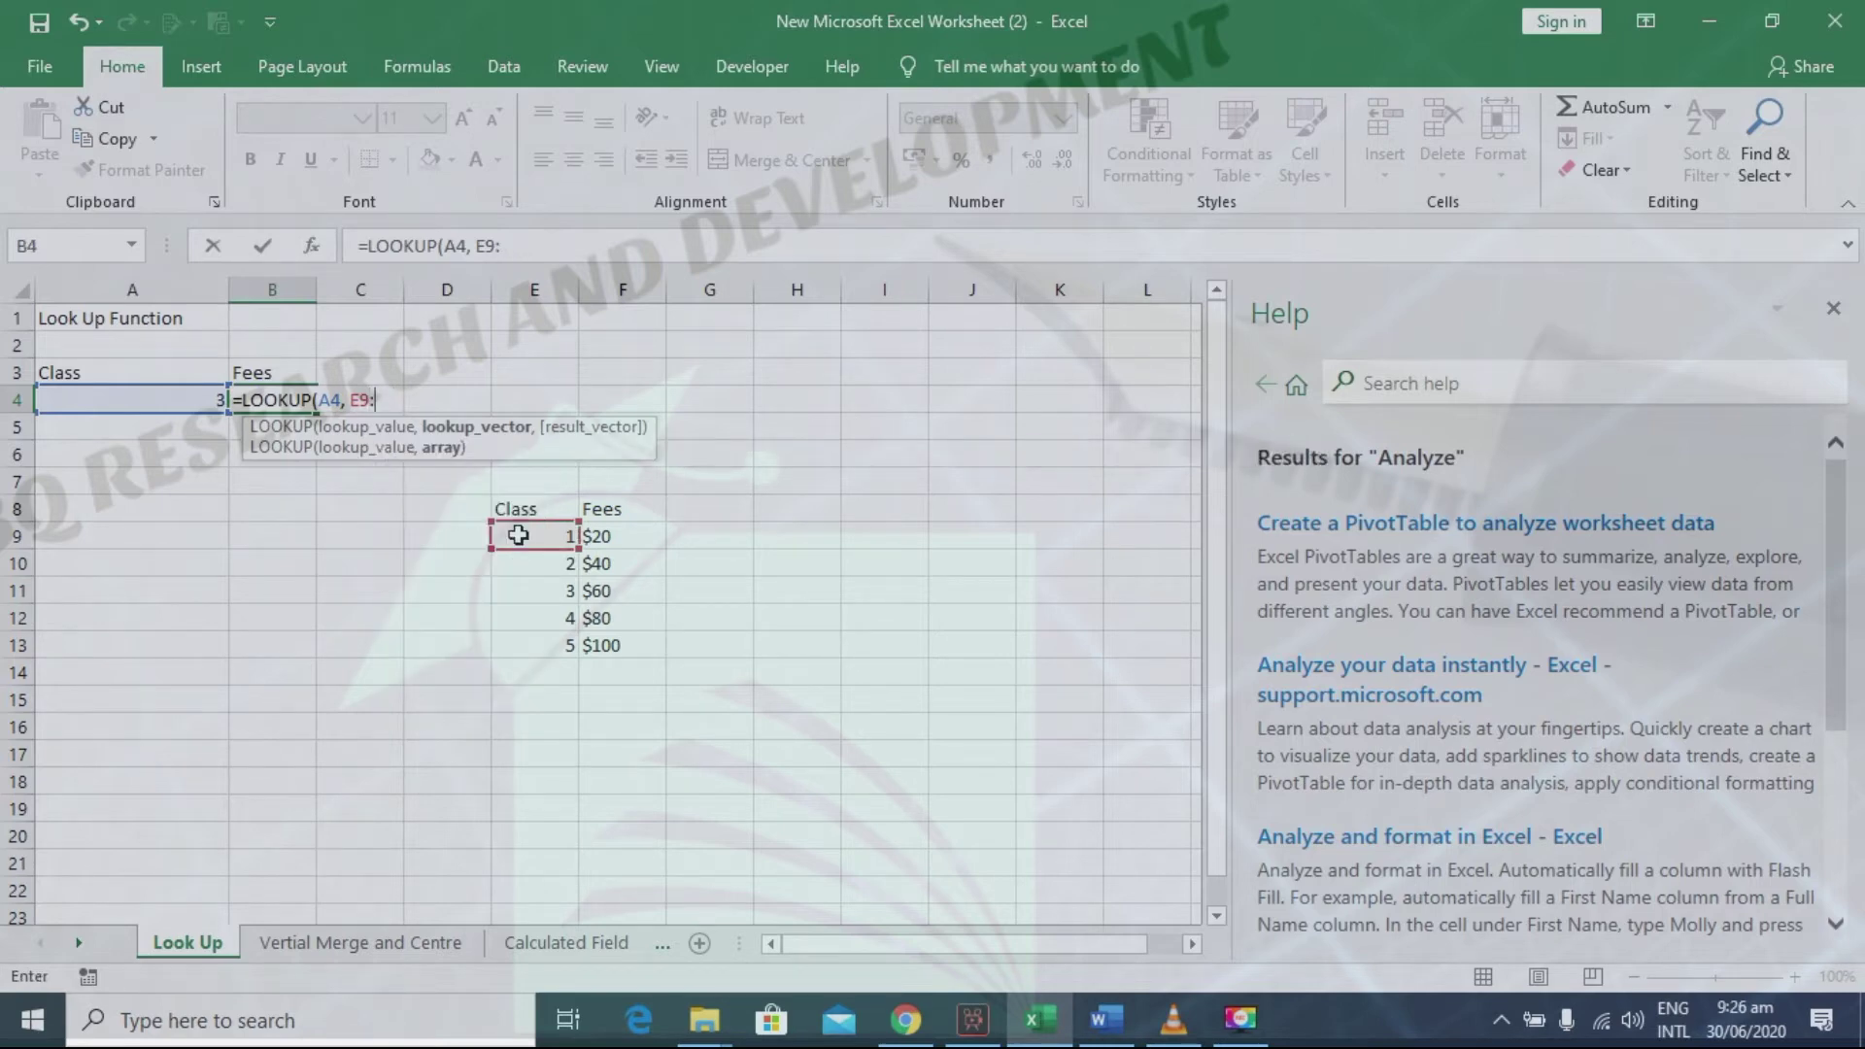
pyautogui.write('F')
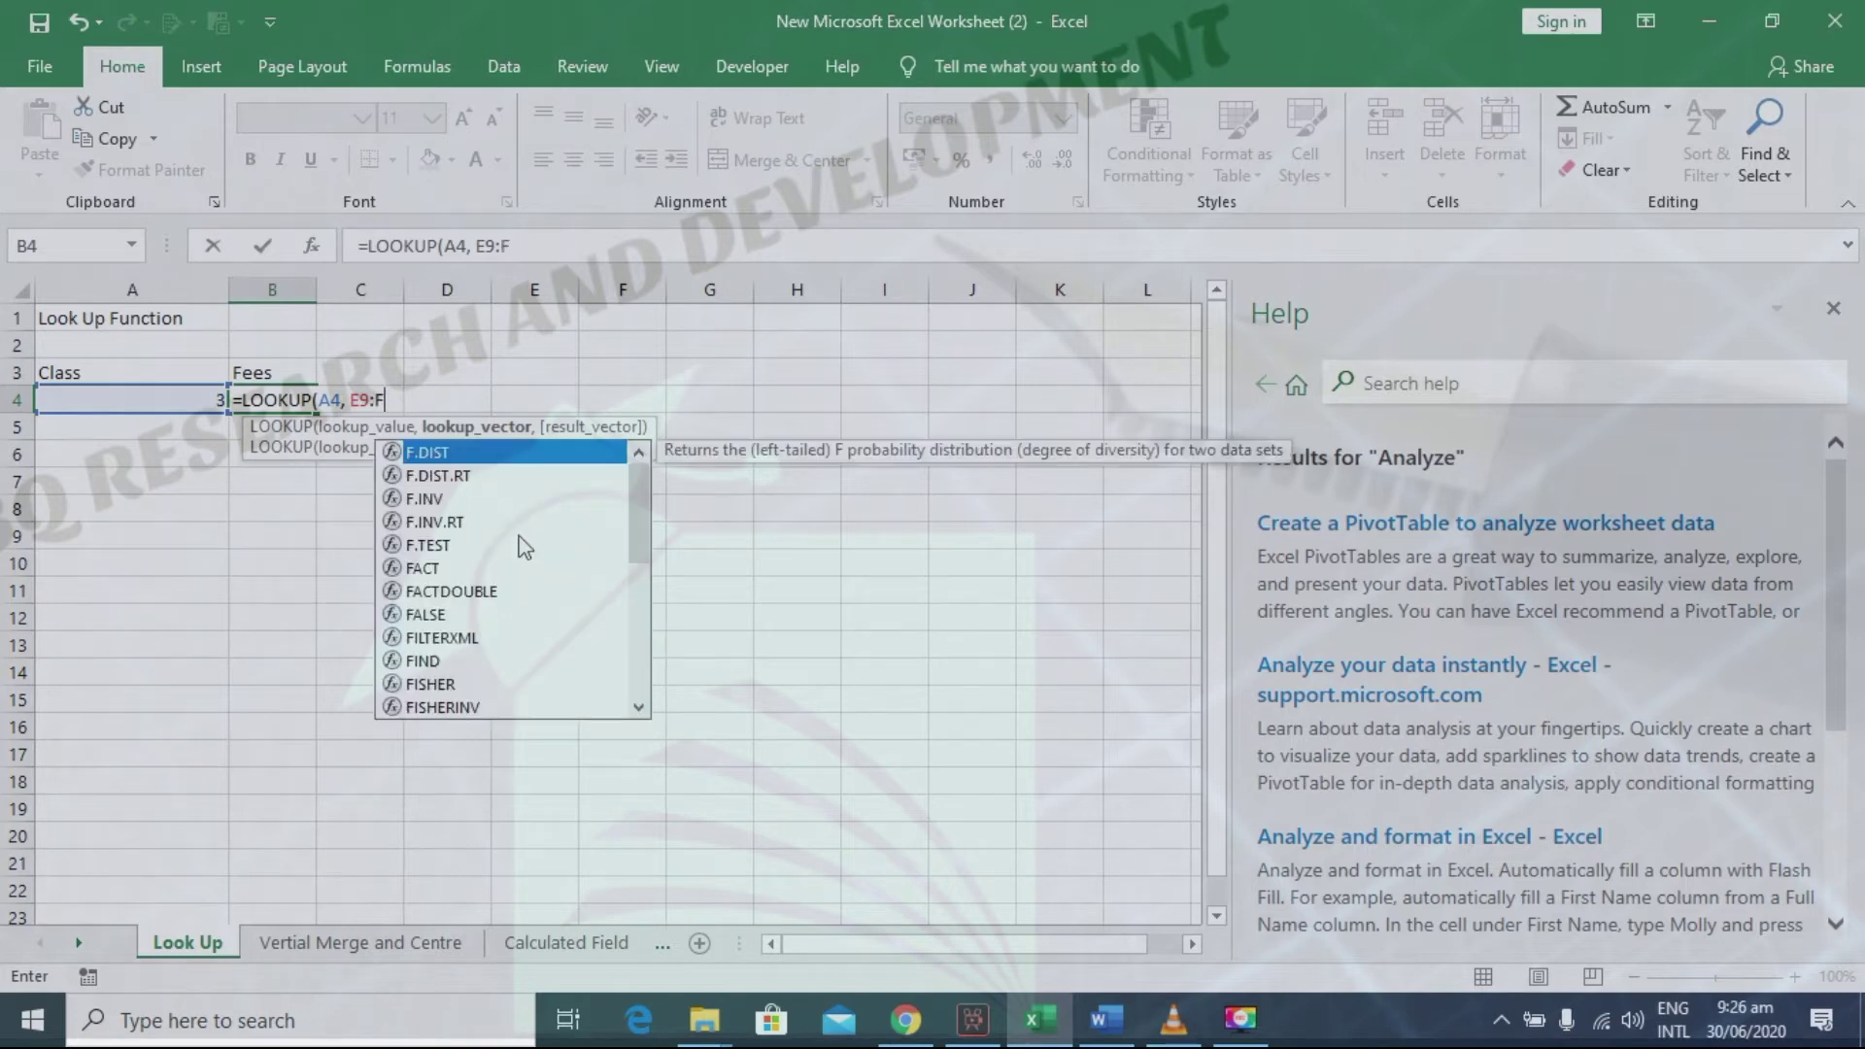
pyautogui.write('13')
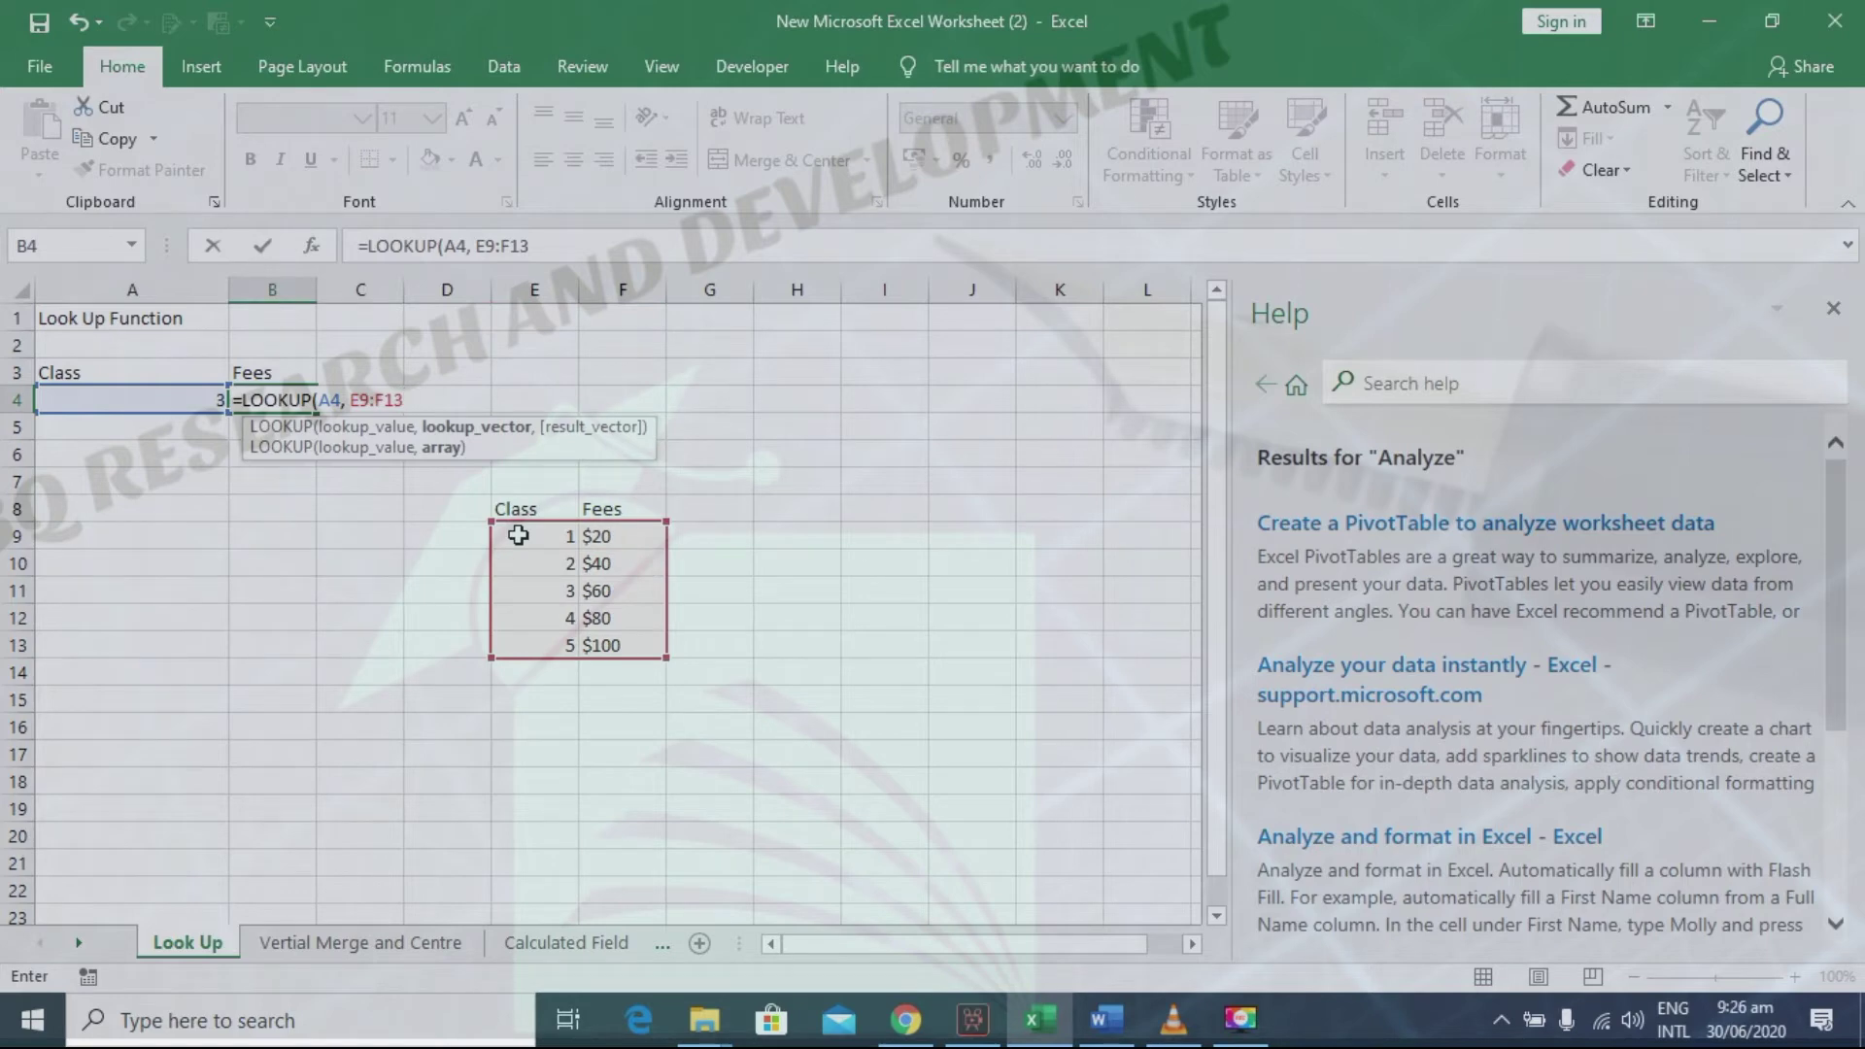
pyautogui.write(')')
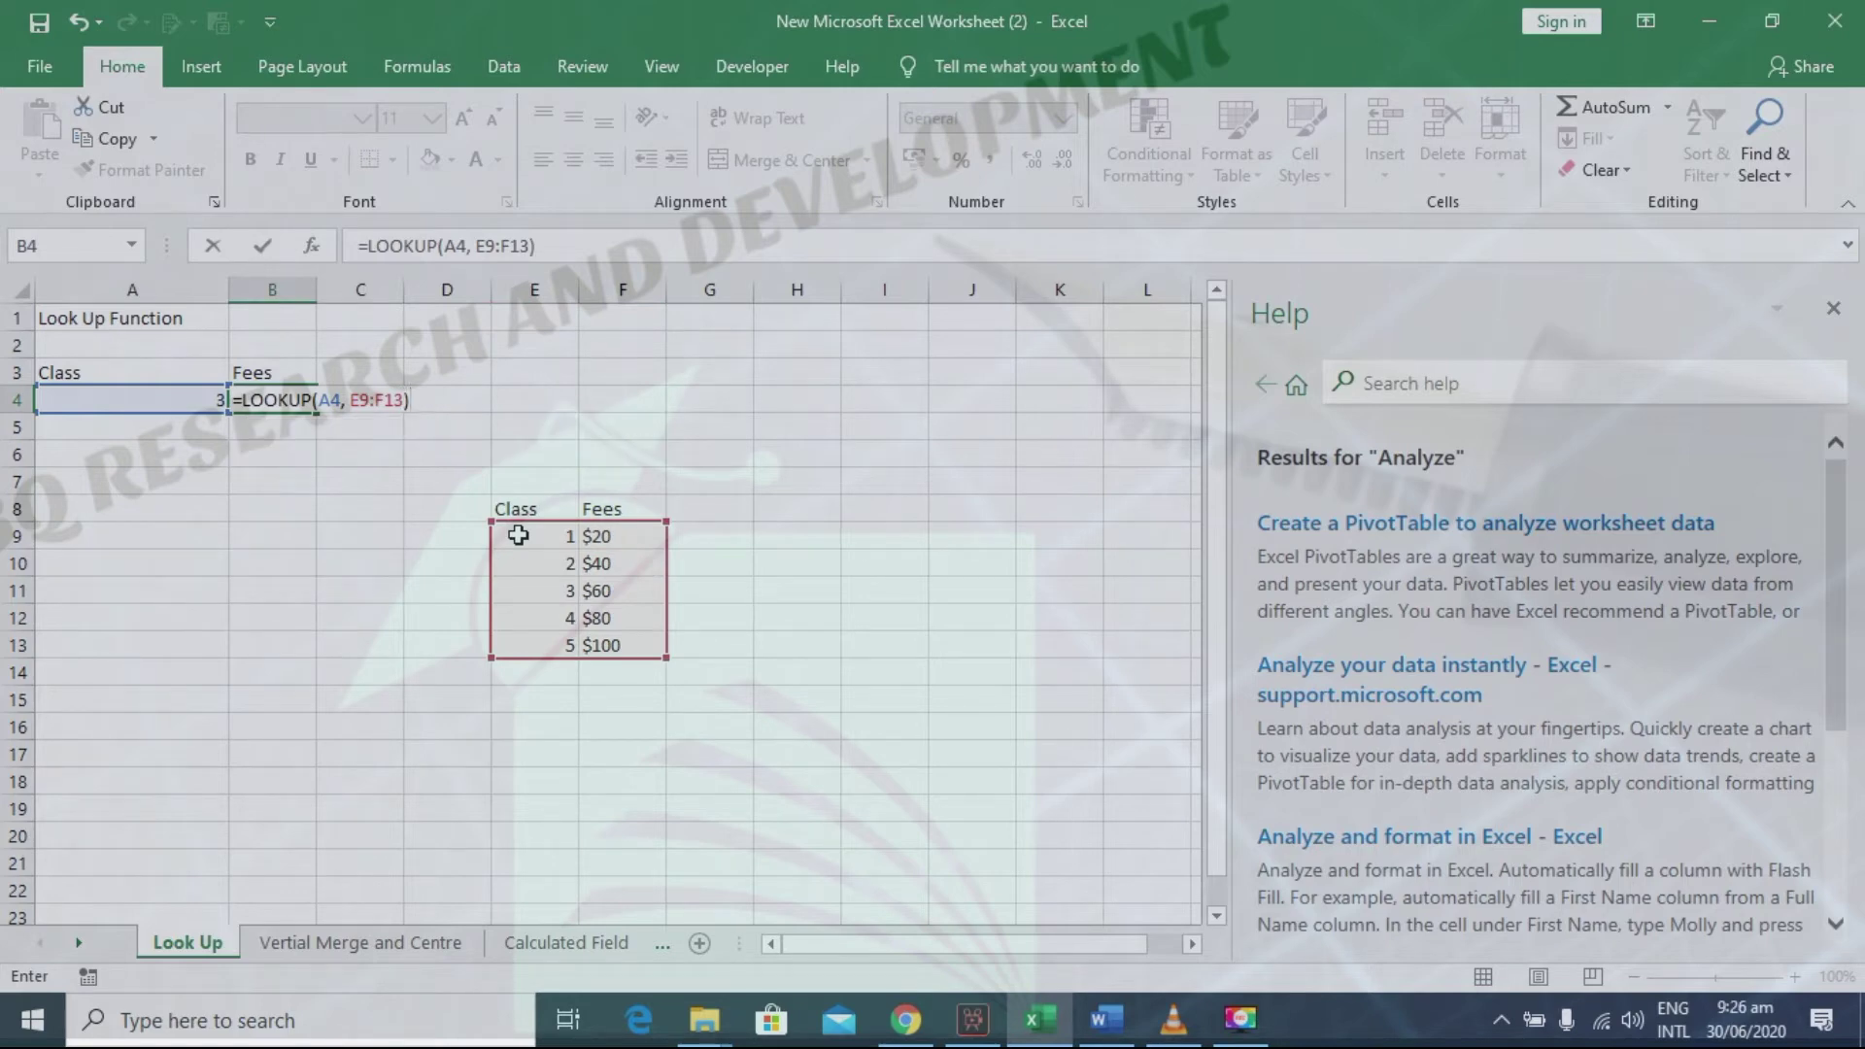
pyautogui.press('Return')
pyautogui.click(272, 405)
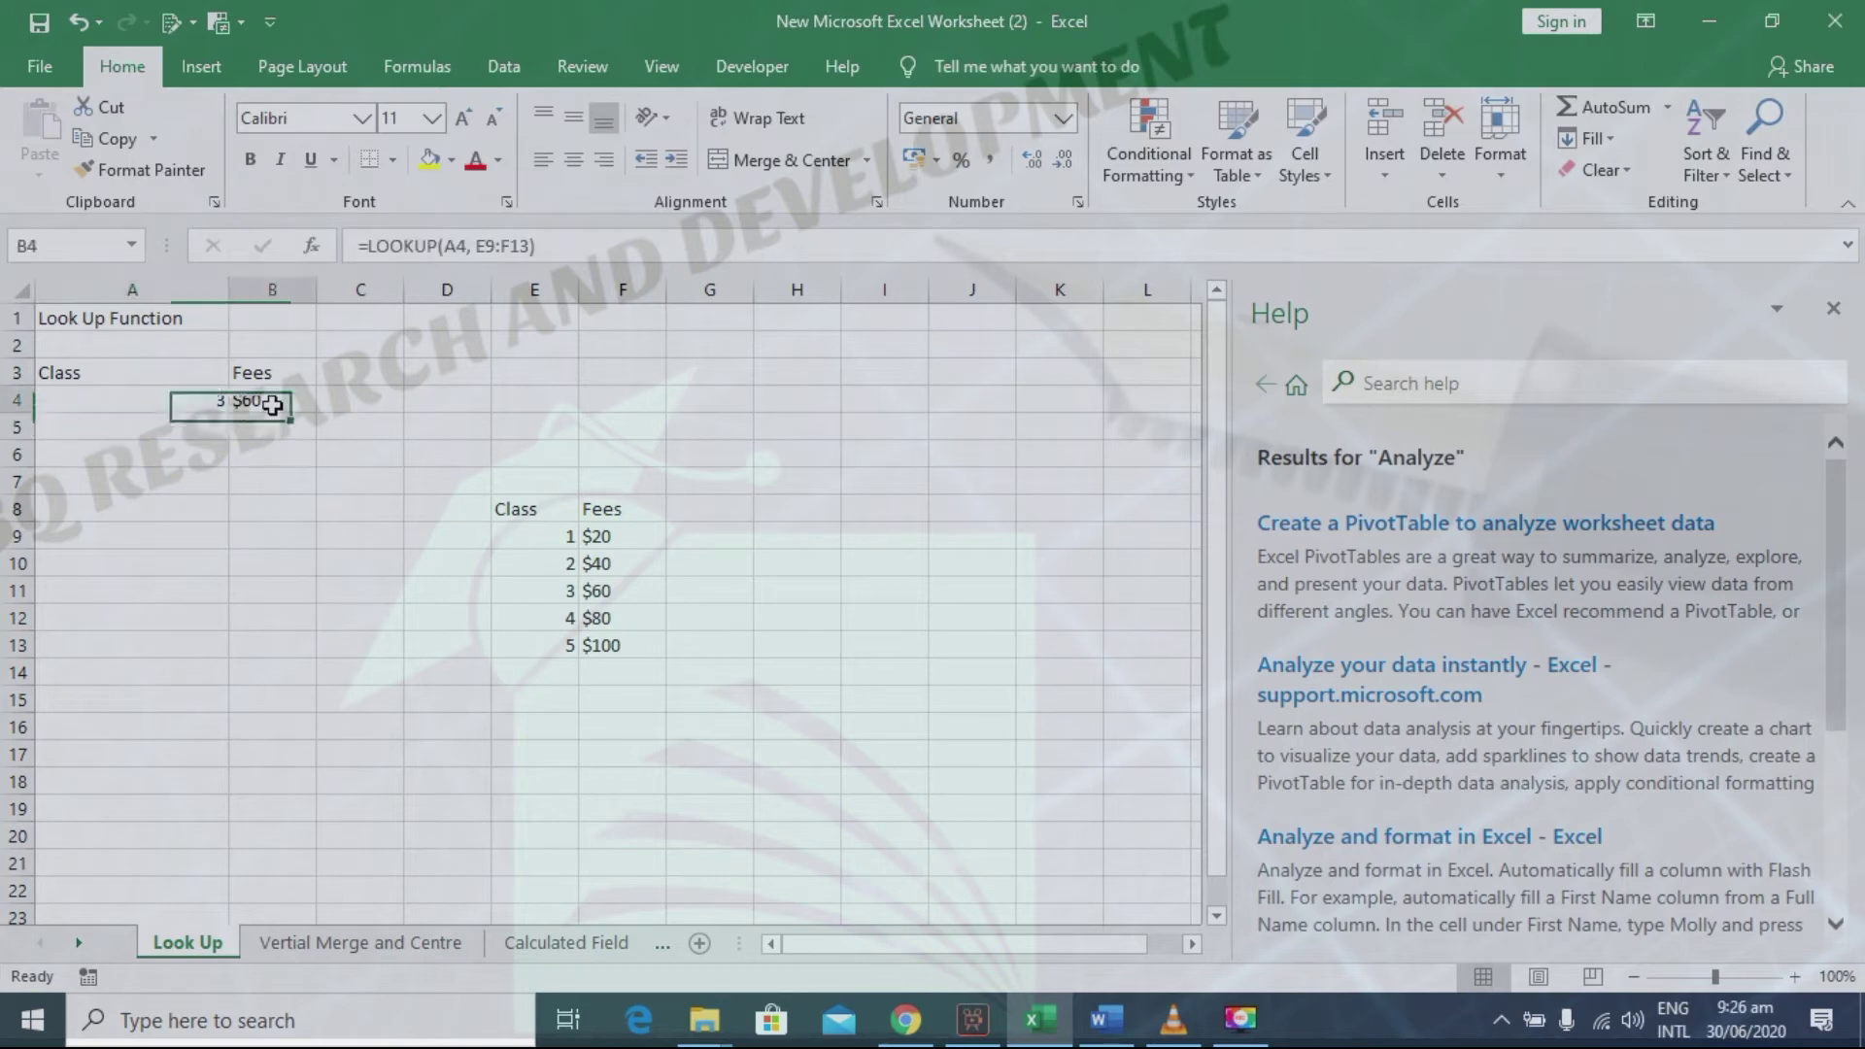
pyautogui.doubleClick(207, 401)
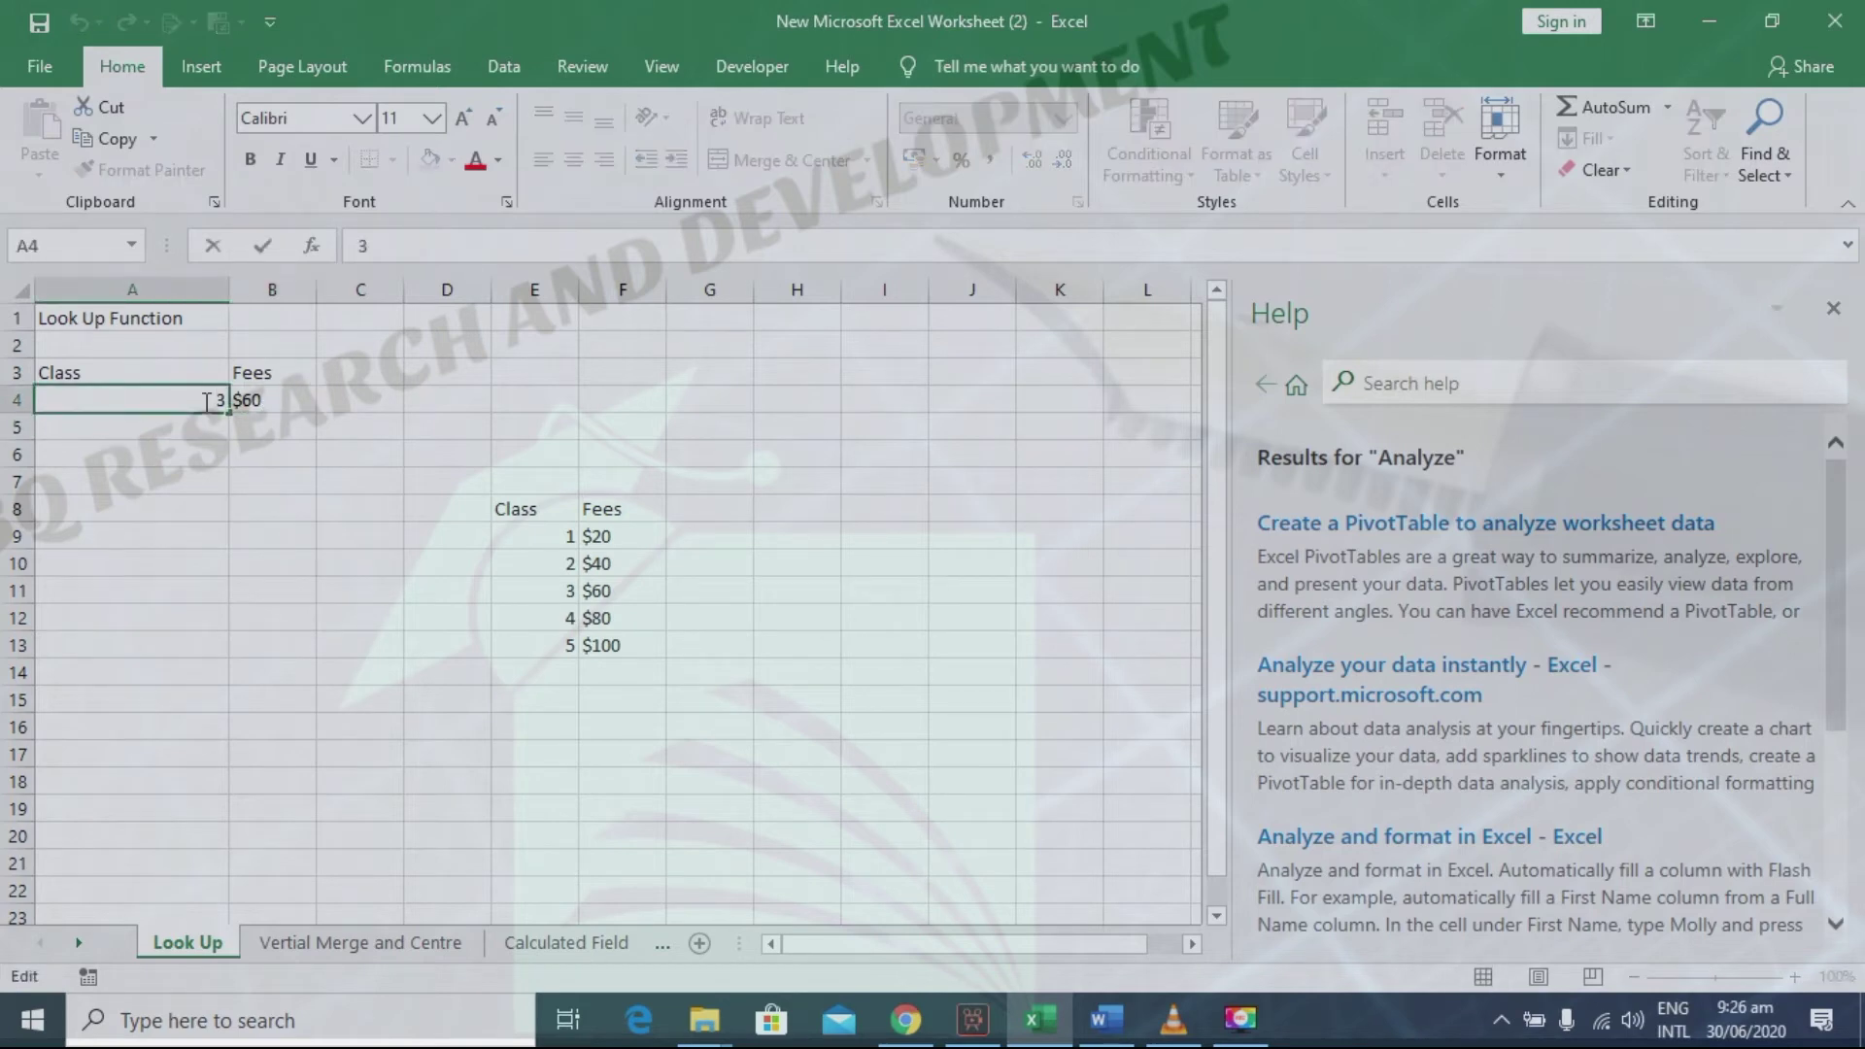
pyautogui.press('BackSpace')
pyautogui.write('4')
pyautogui.click(345, 480)
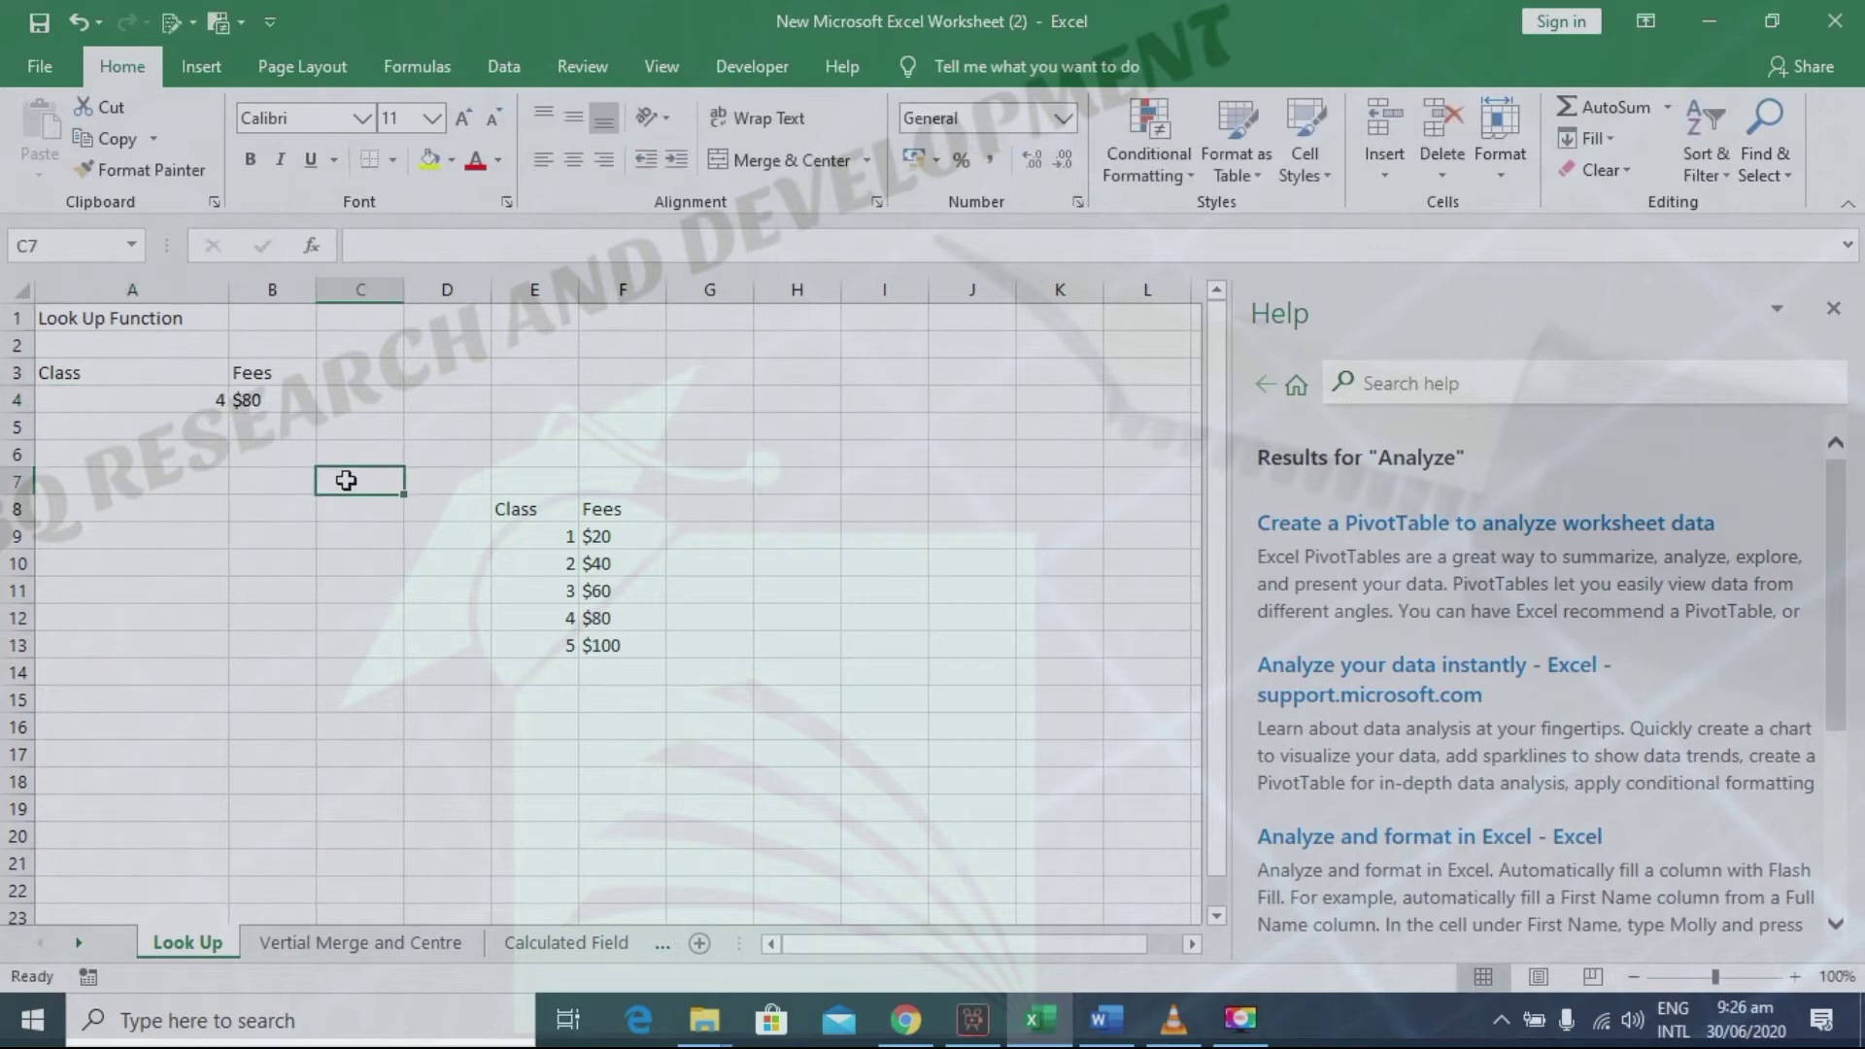
pyautogui.doubleClick(212, 407)
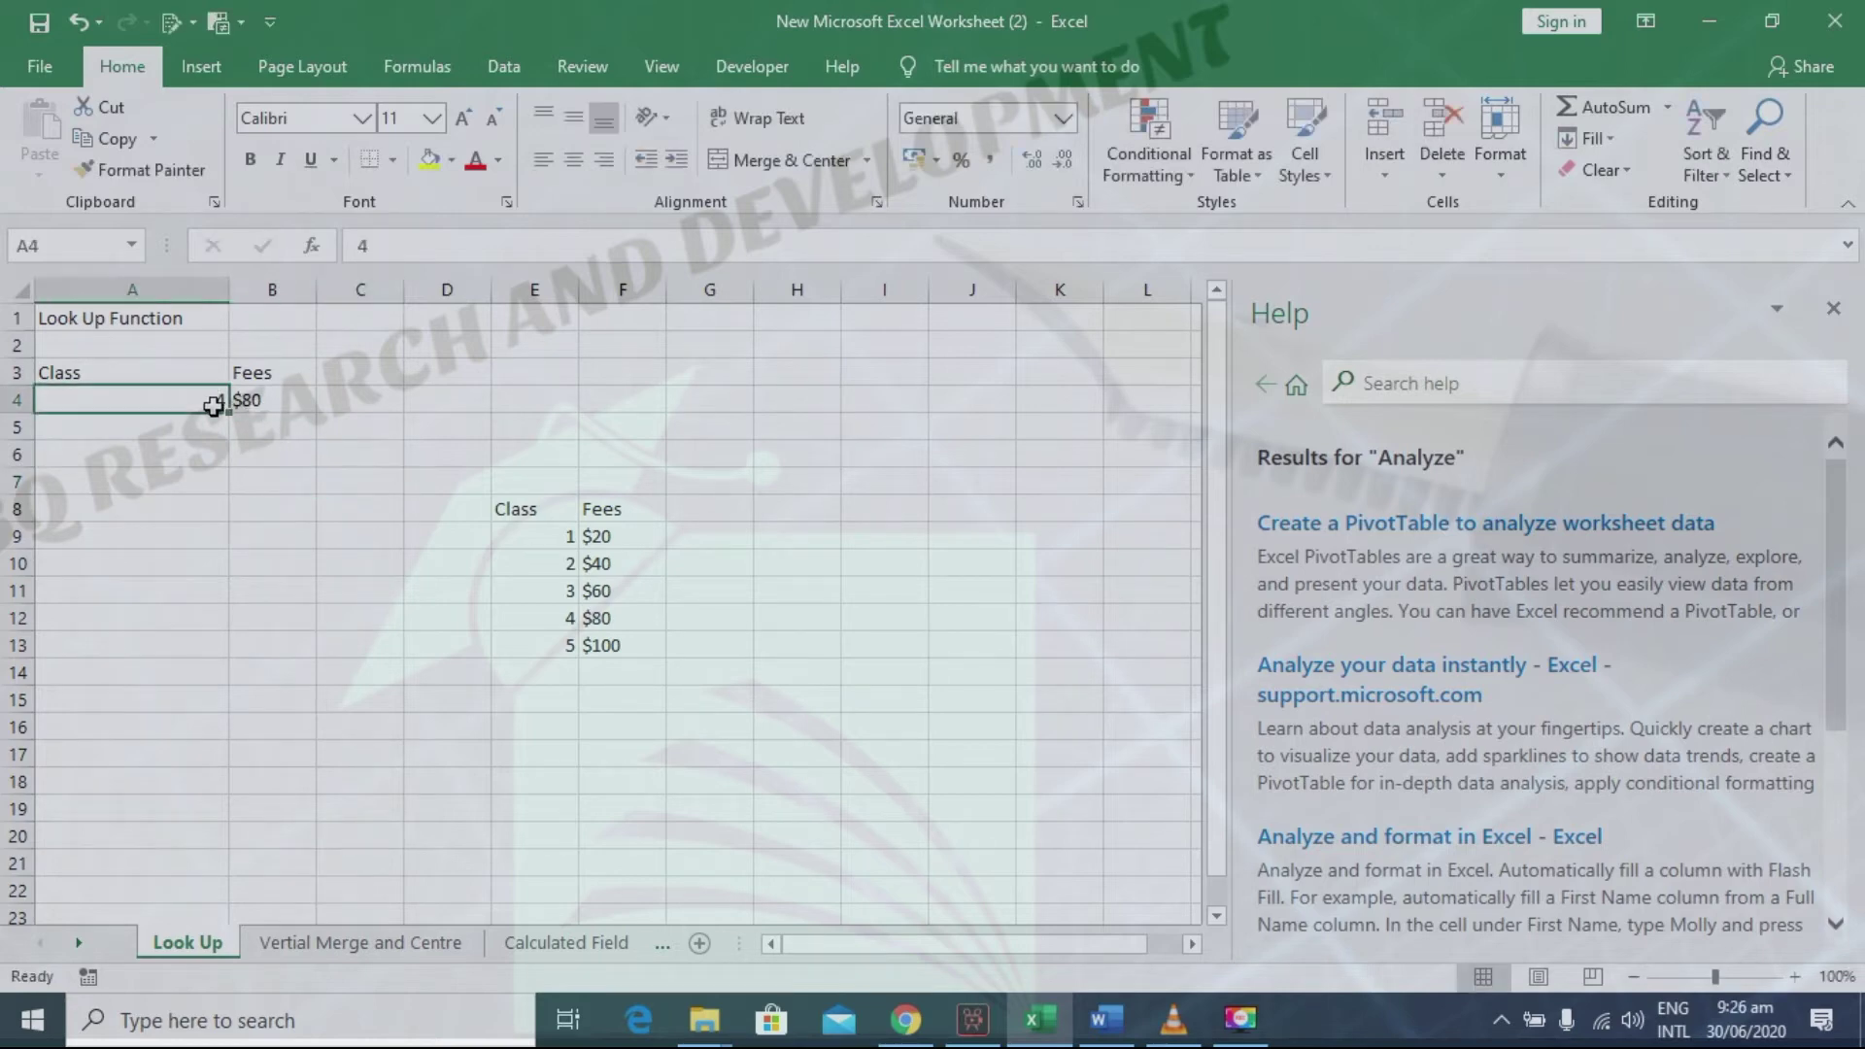
pyautogui.press('BackSpace')
pyautogui.write('5')
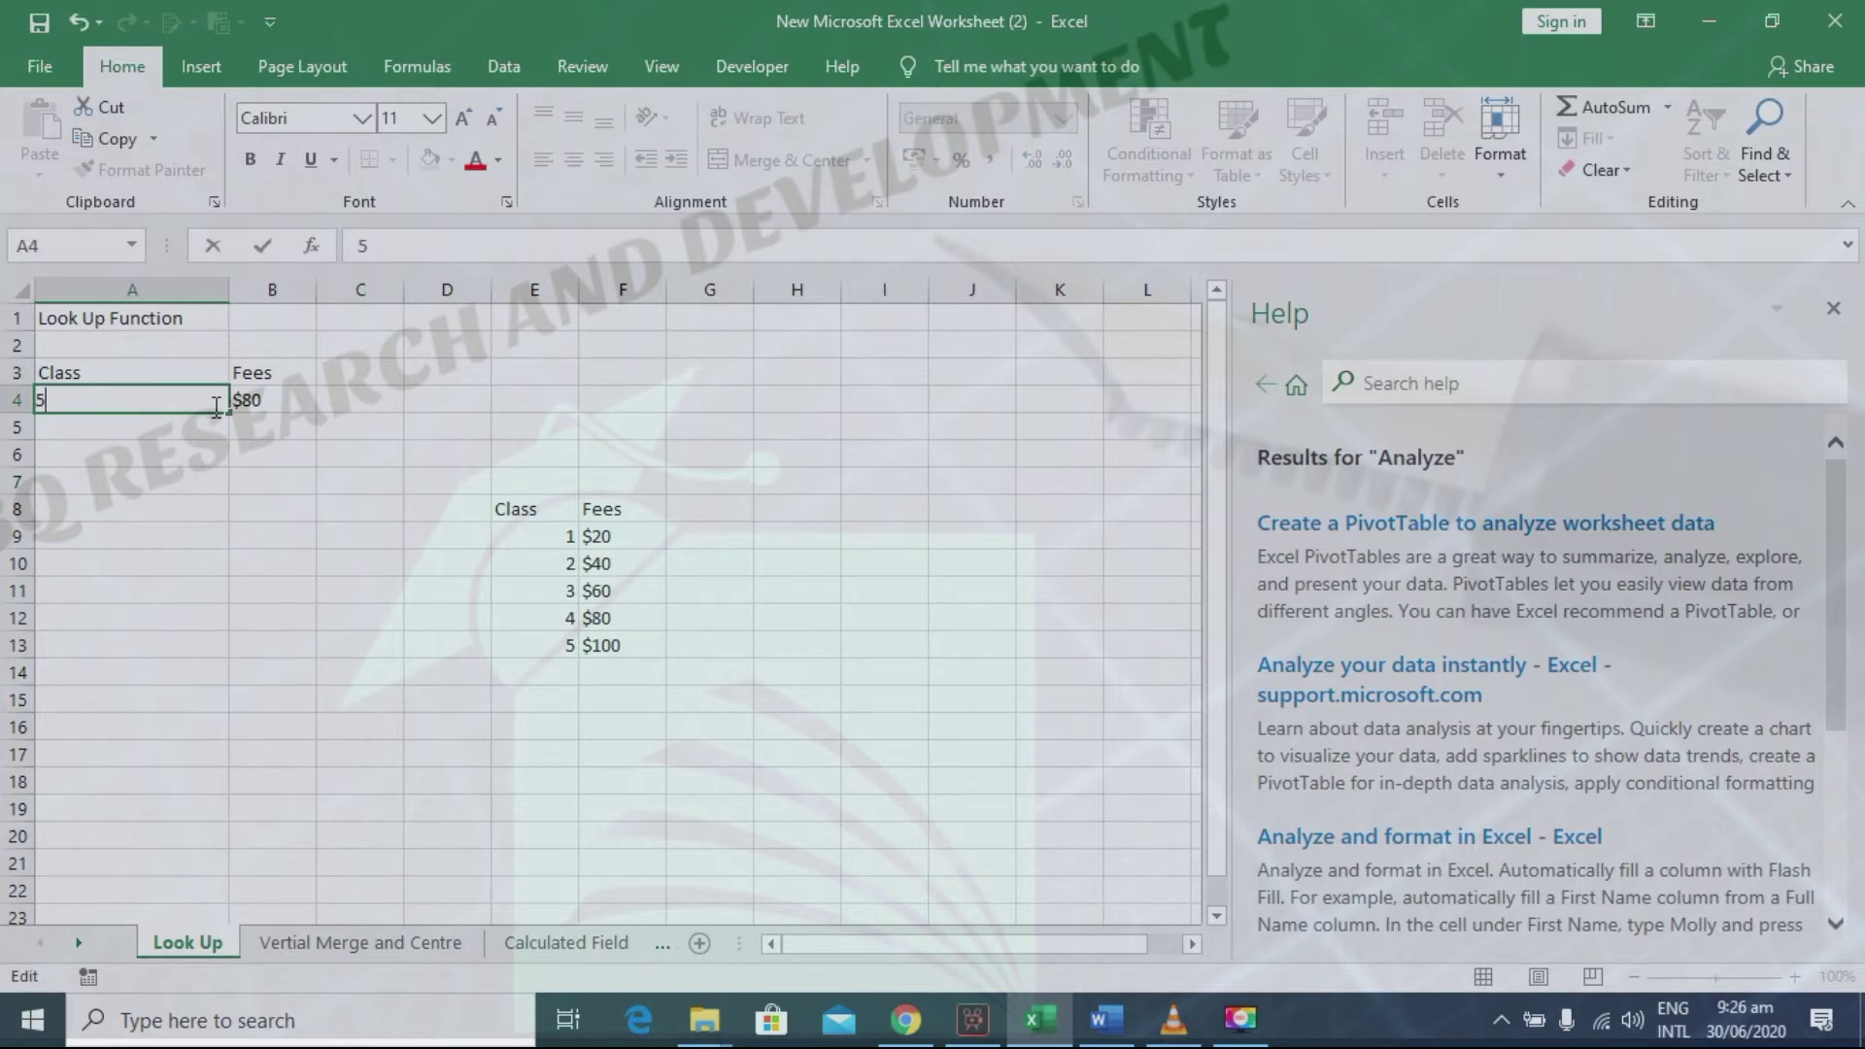
pyautogui.click(346, 528)
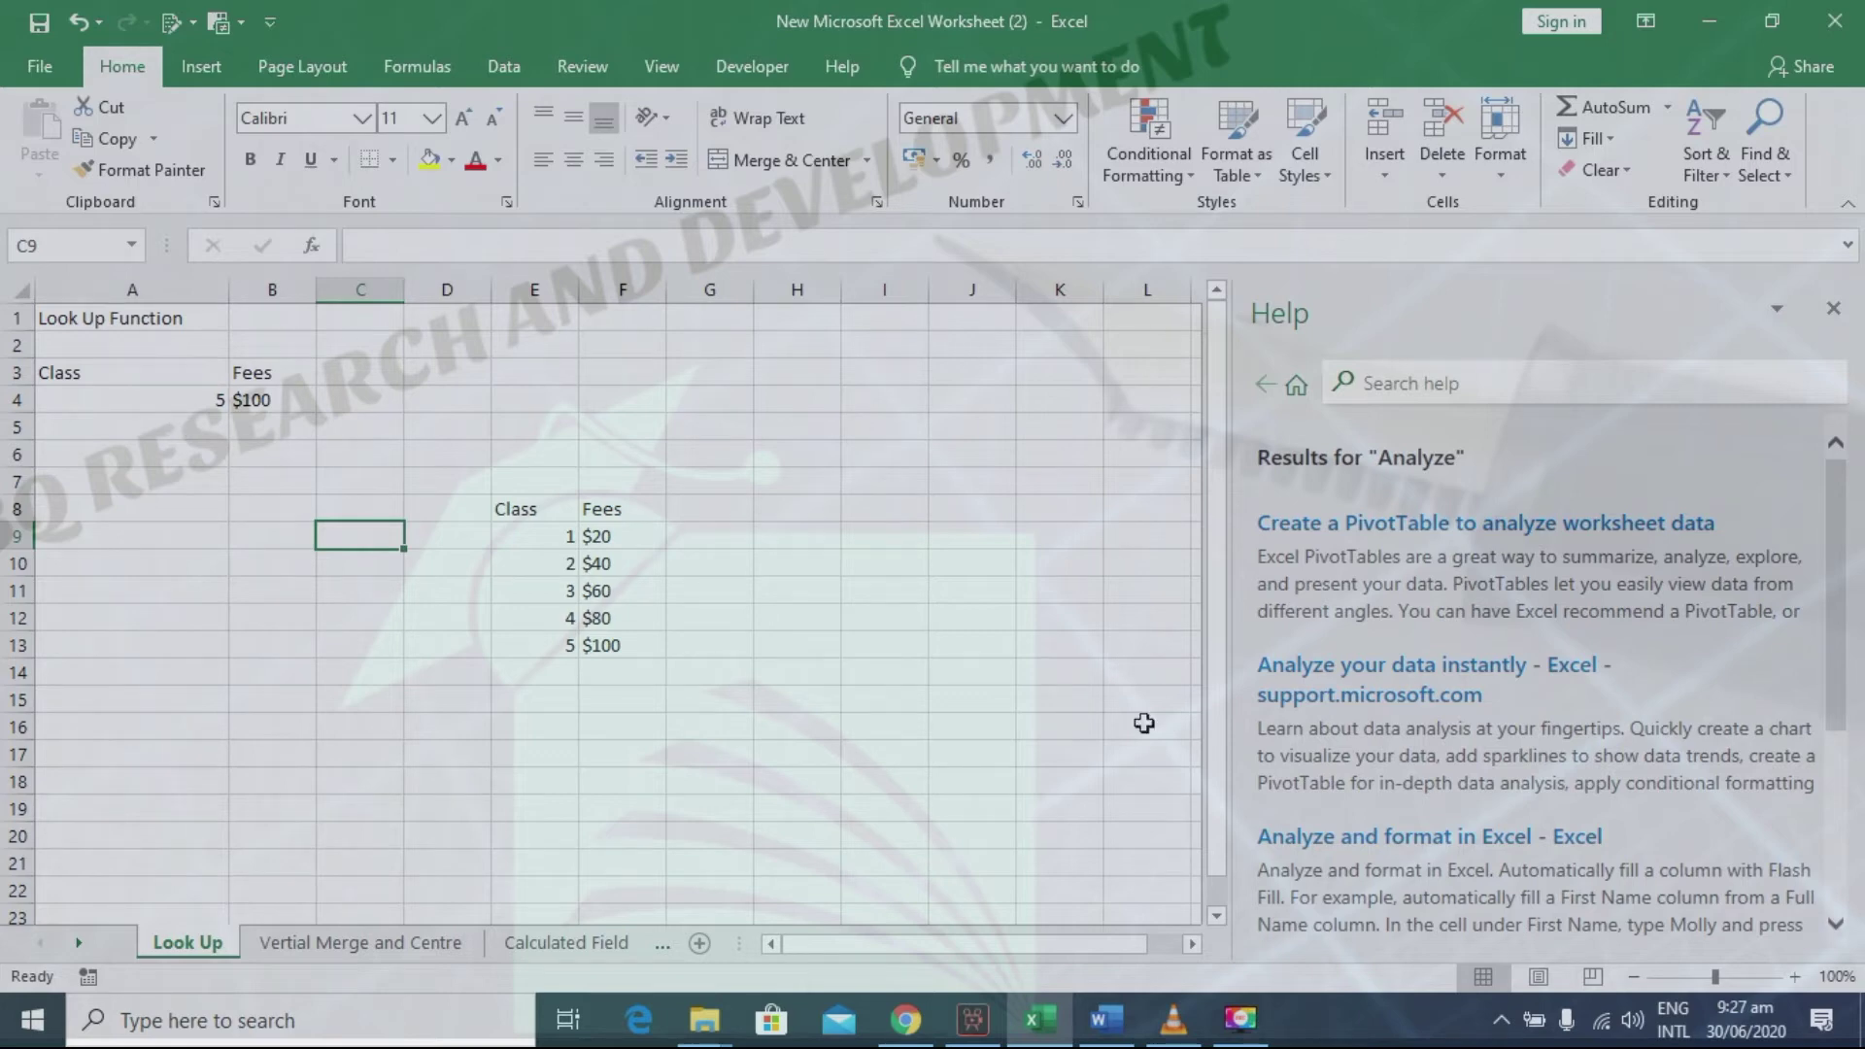
pyautogui.click(1187, 948)
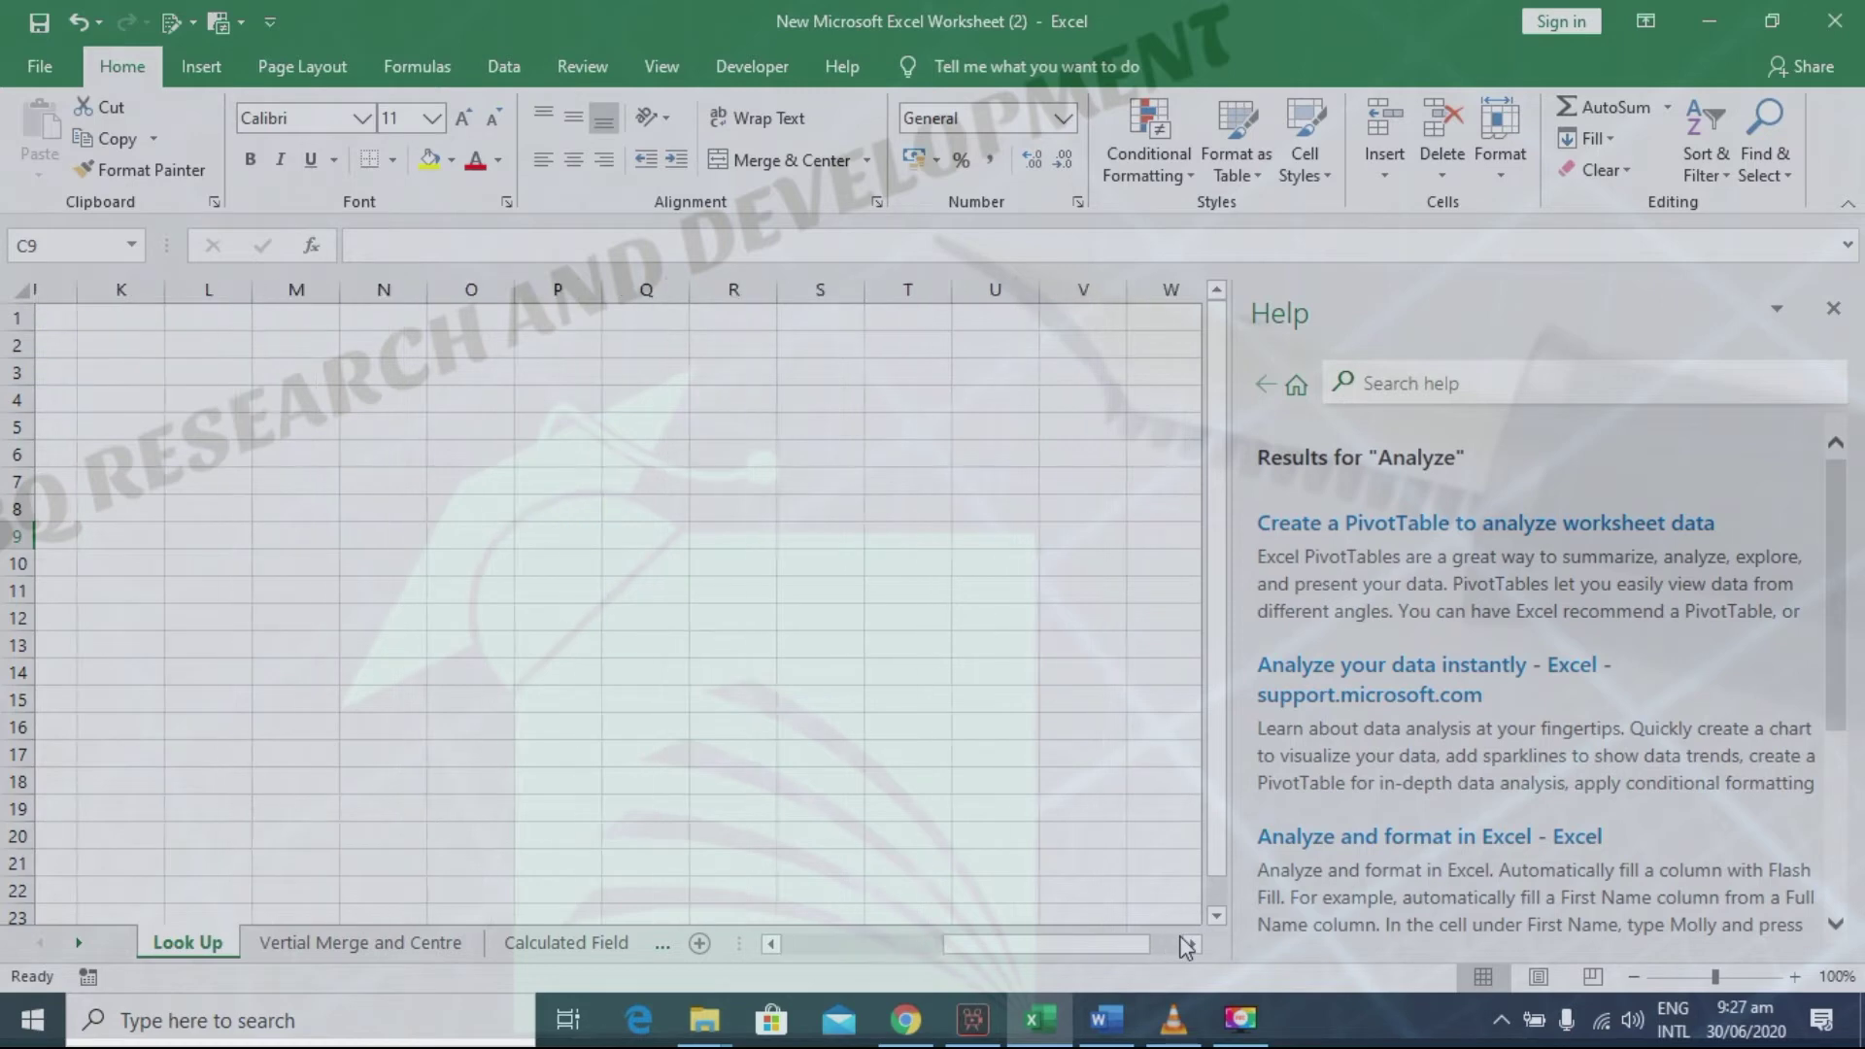
pyautogui.click(773, 945)
pyautogui.click(773, 944)
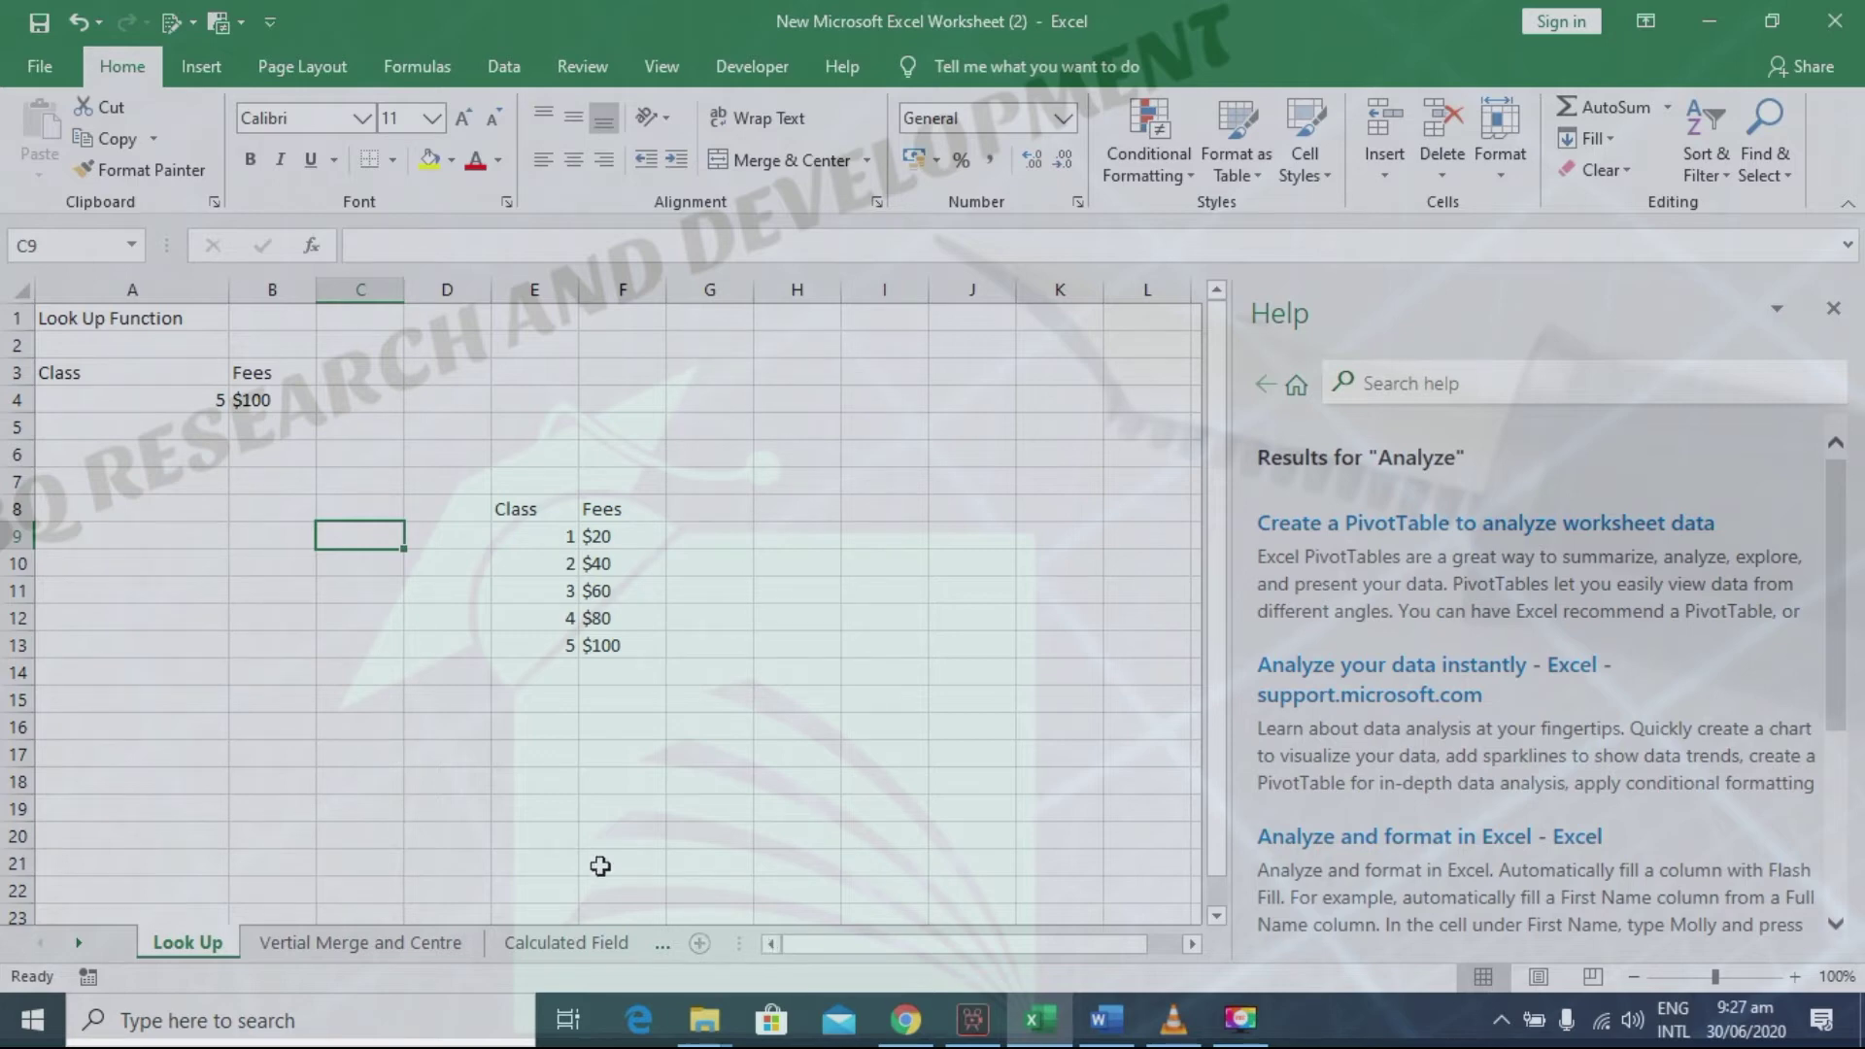
pyautogui.click(197, 405)
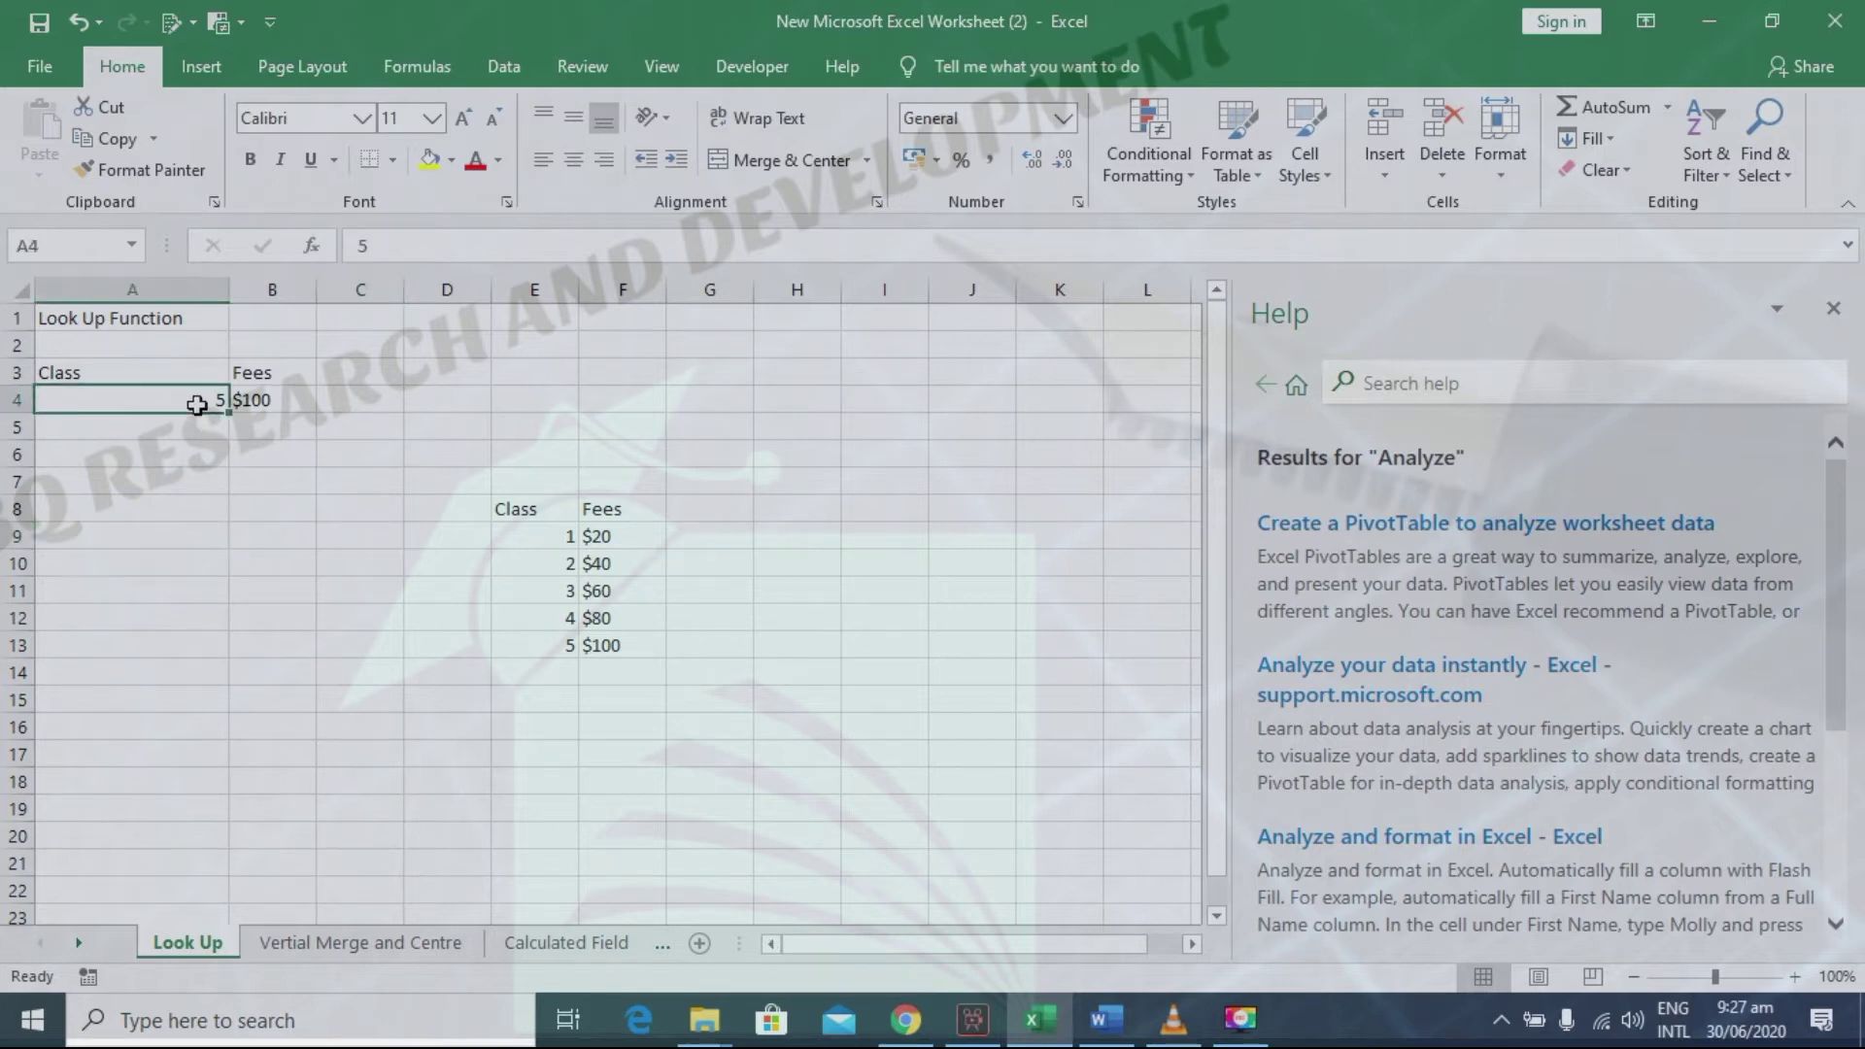
pyautogui.click(382, 420)
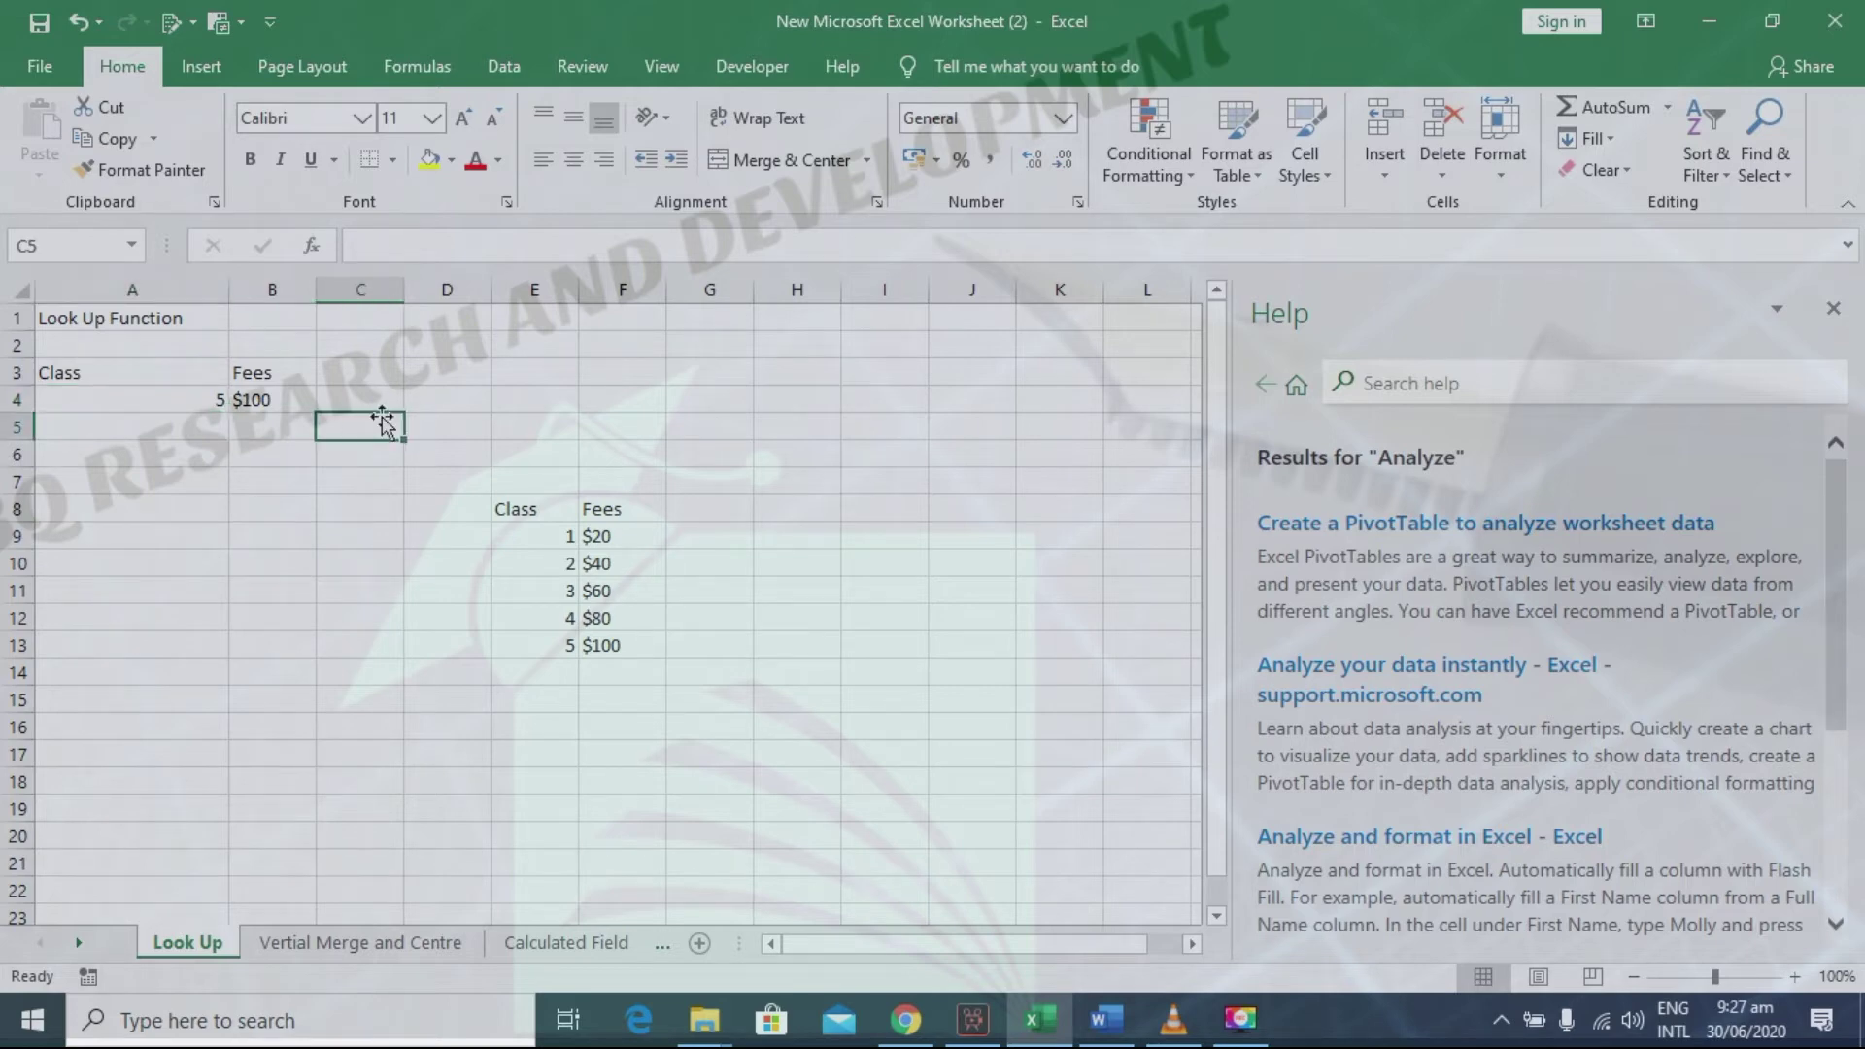
# Step: Switch to the Vertial Merge and Centre sheet and select cells G12:G16
pyautogui.click(348, 948)
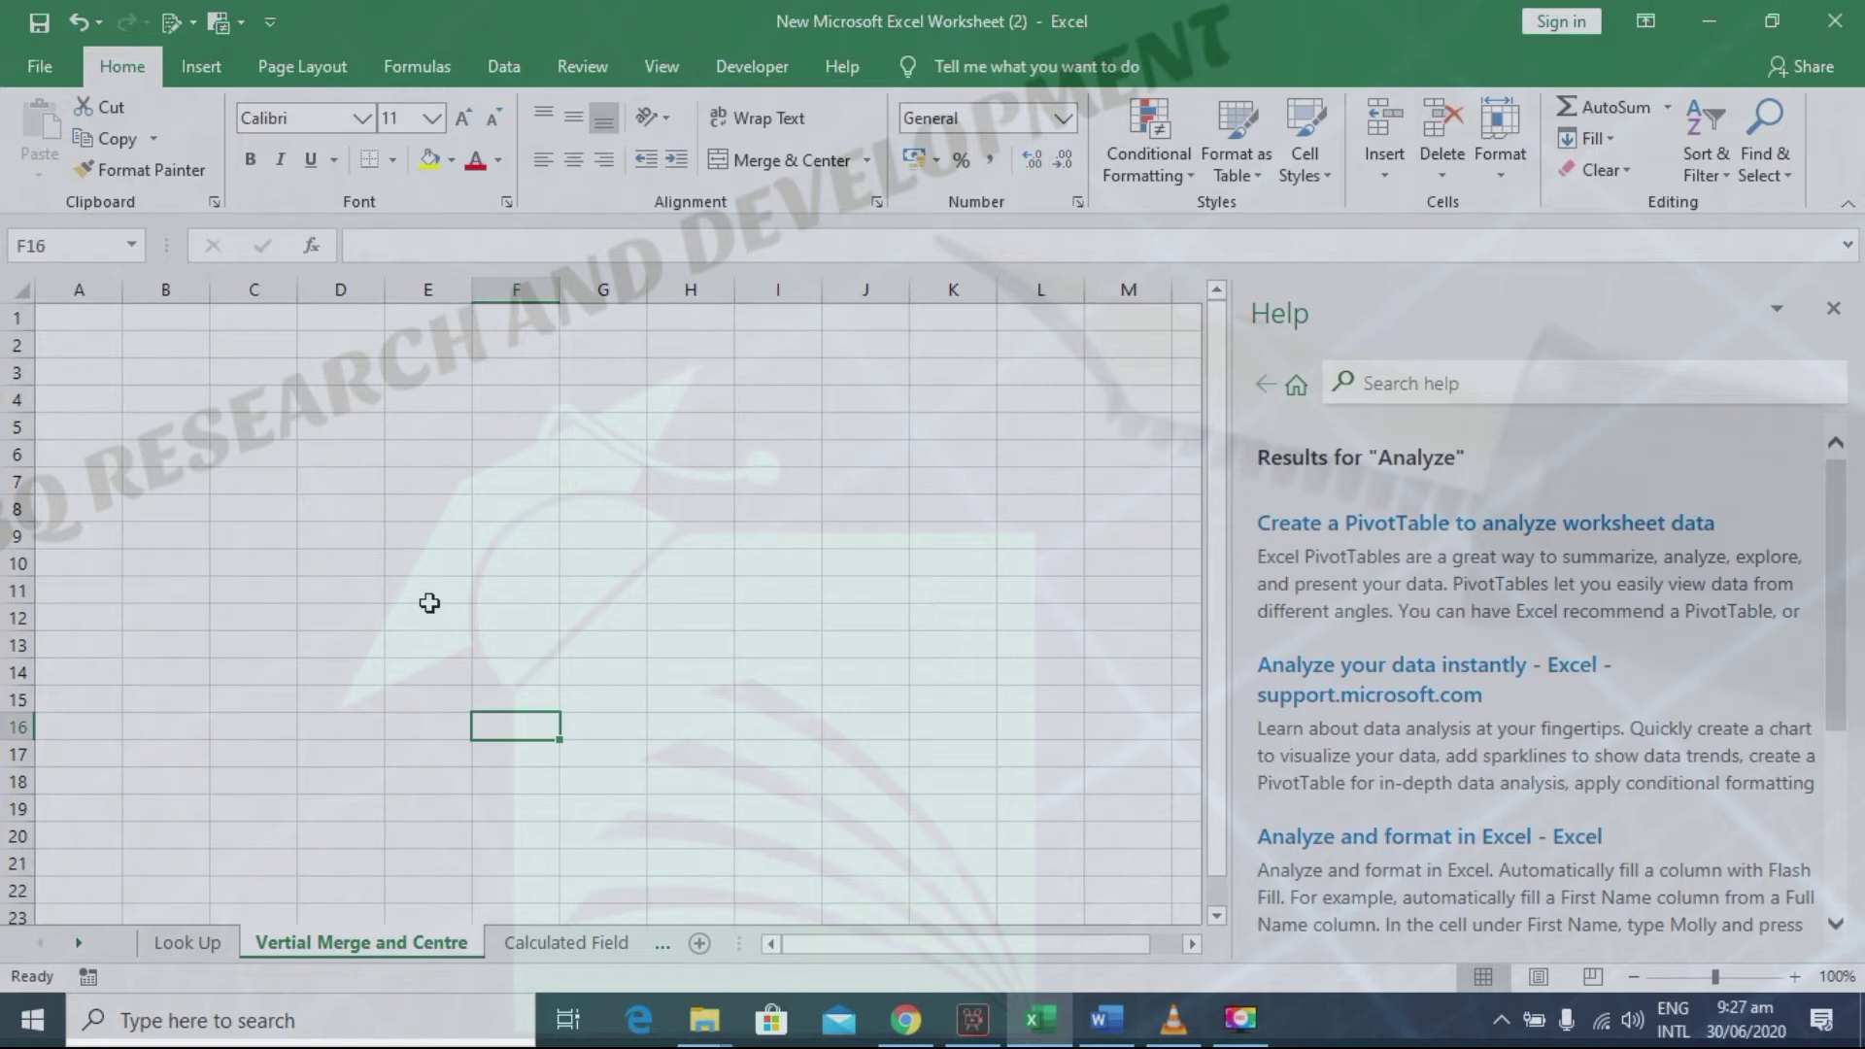
pyautogui.click(587, 625)
pyautogui.moveTo(590, 632)
pyautogui.mouseDown()
pyautogui.moveTo(597, 702)
pyautogui.moveTo(600, 633)
pyautogui.mouseUp()
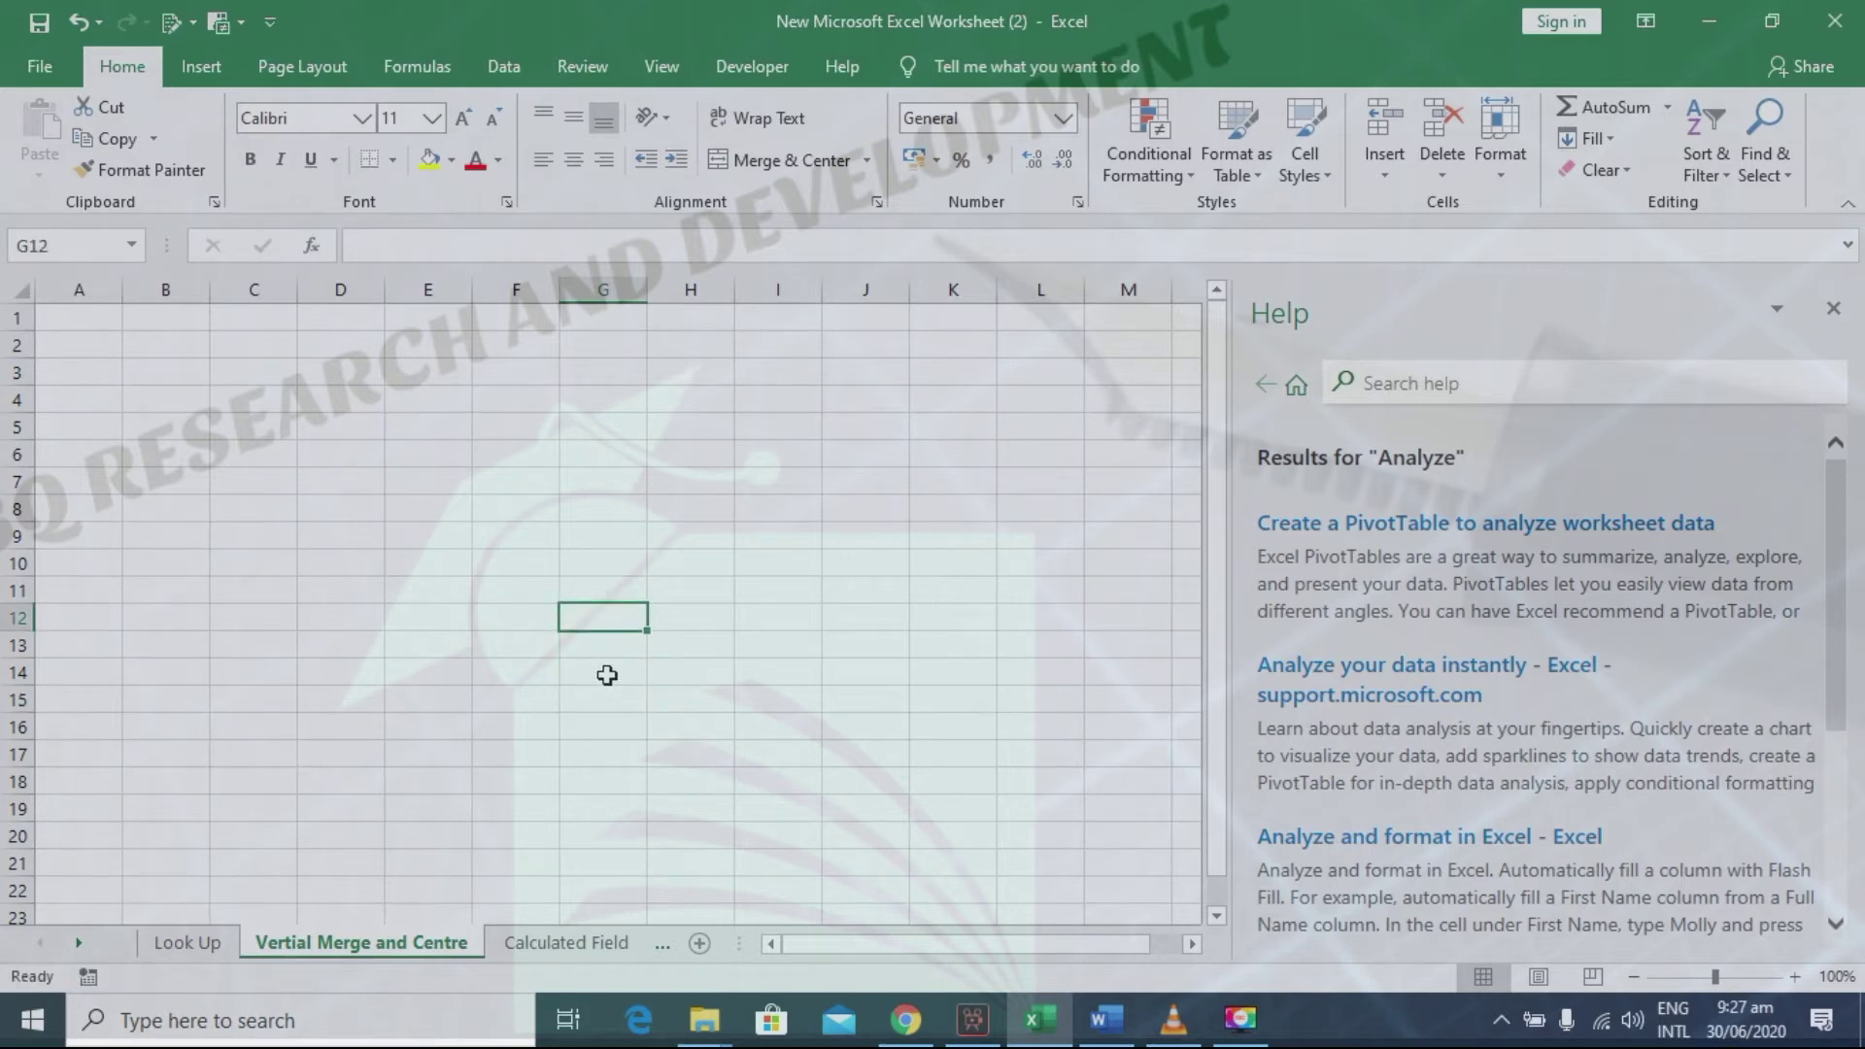
pyautogui.hotkey('shift', 'Down')
pyautogui.hotkey('shift', 'Down')
pyautogui.hotkey('shift', 'Down')
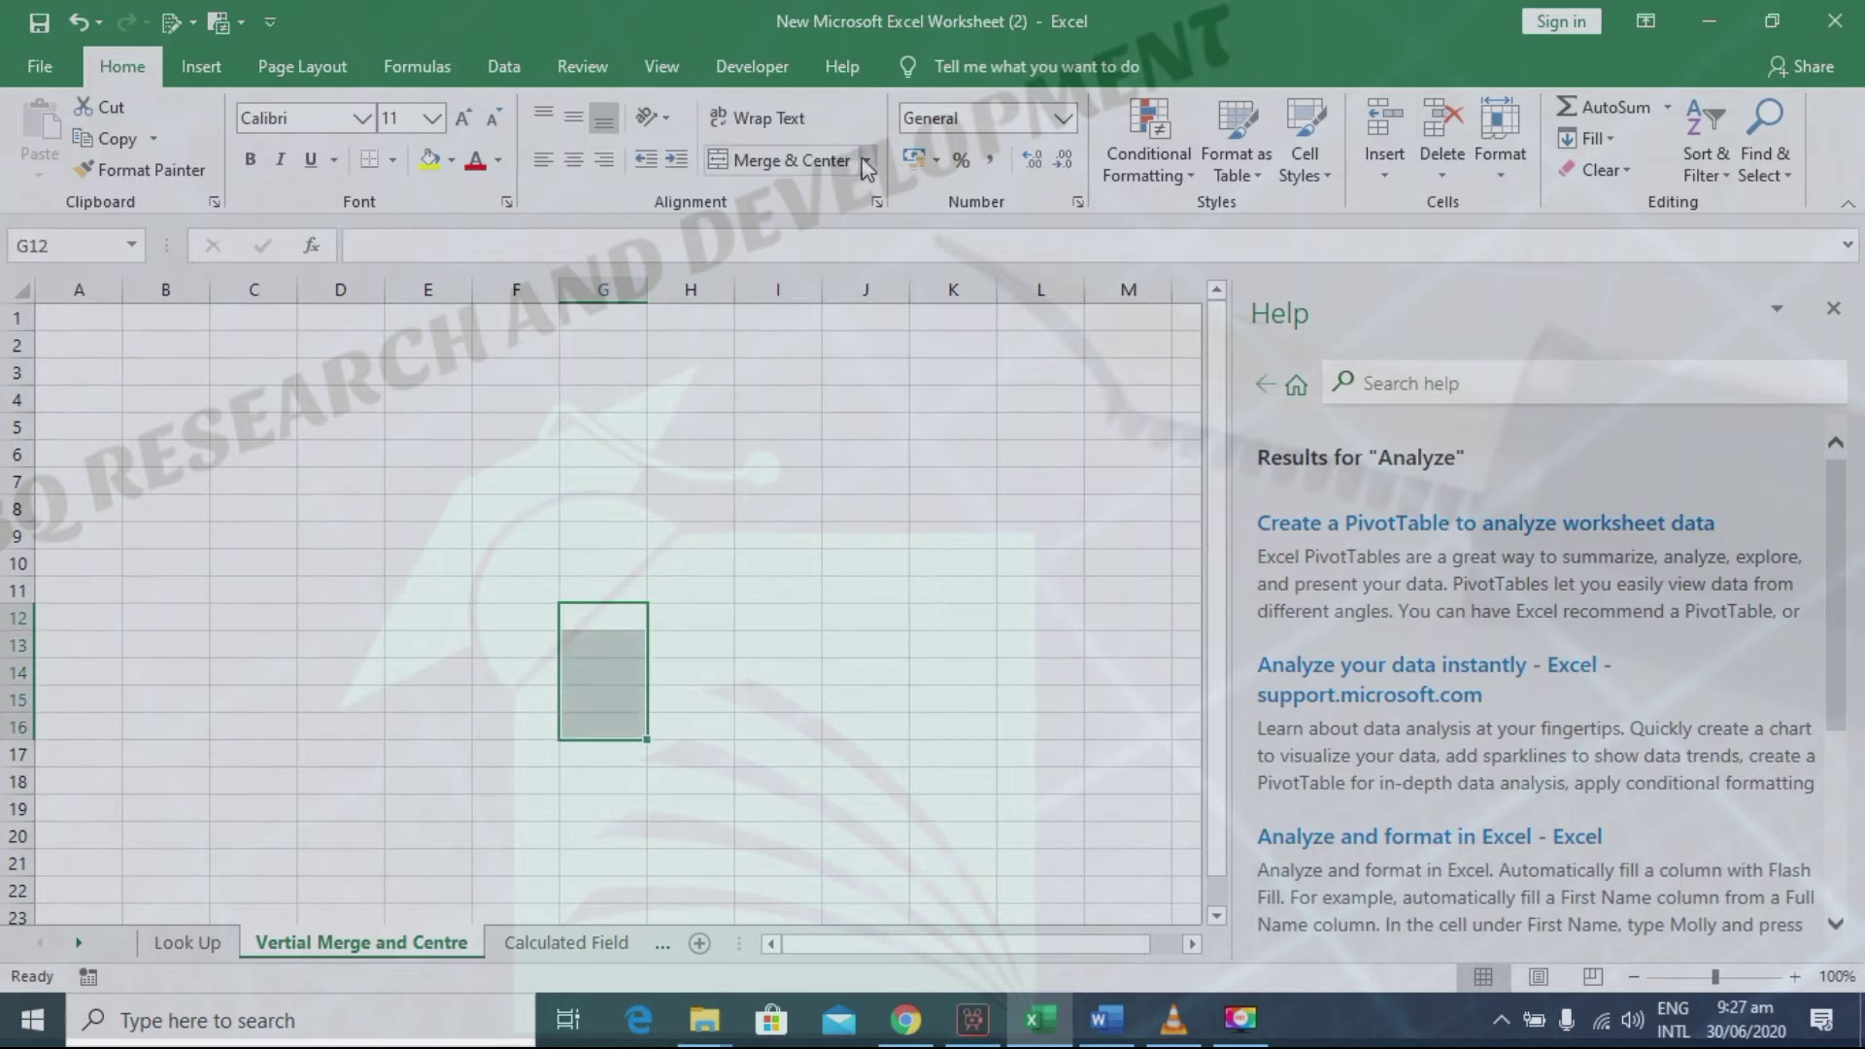
# Step: Merge G12:G16 with Merge & Center and set its orientation to Vertical Text
pyautogui.click(865, 165)
pyautogui.click(824, 191)
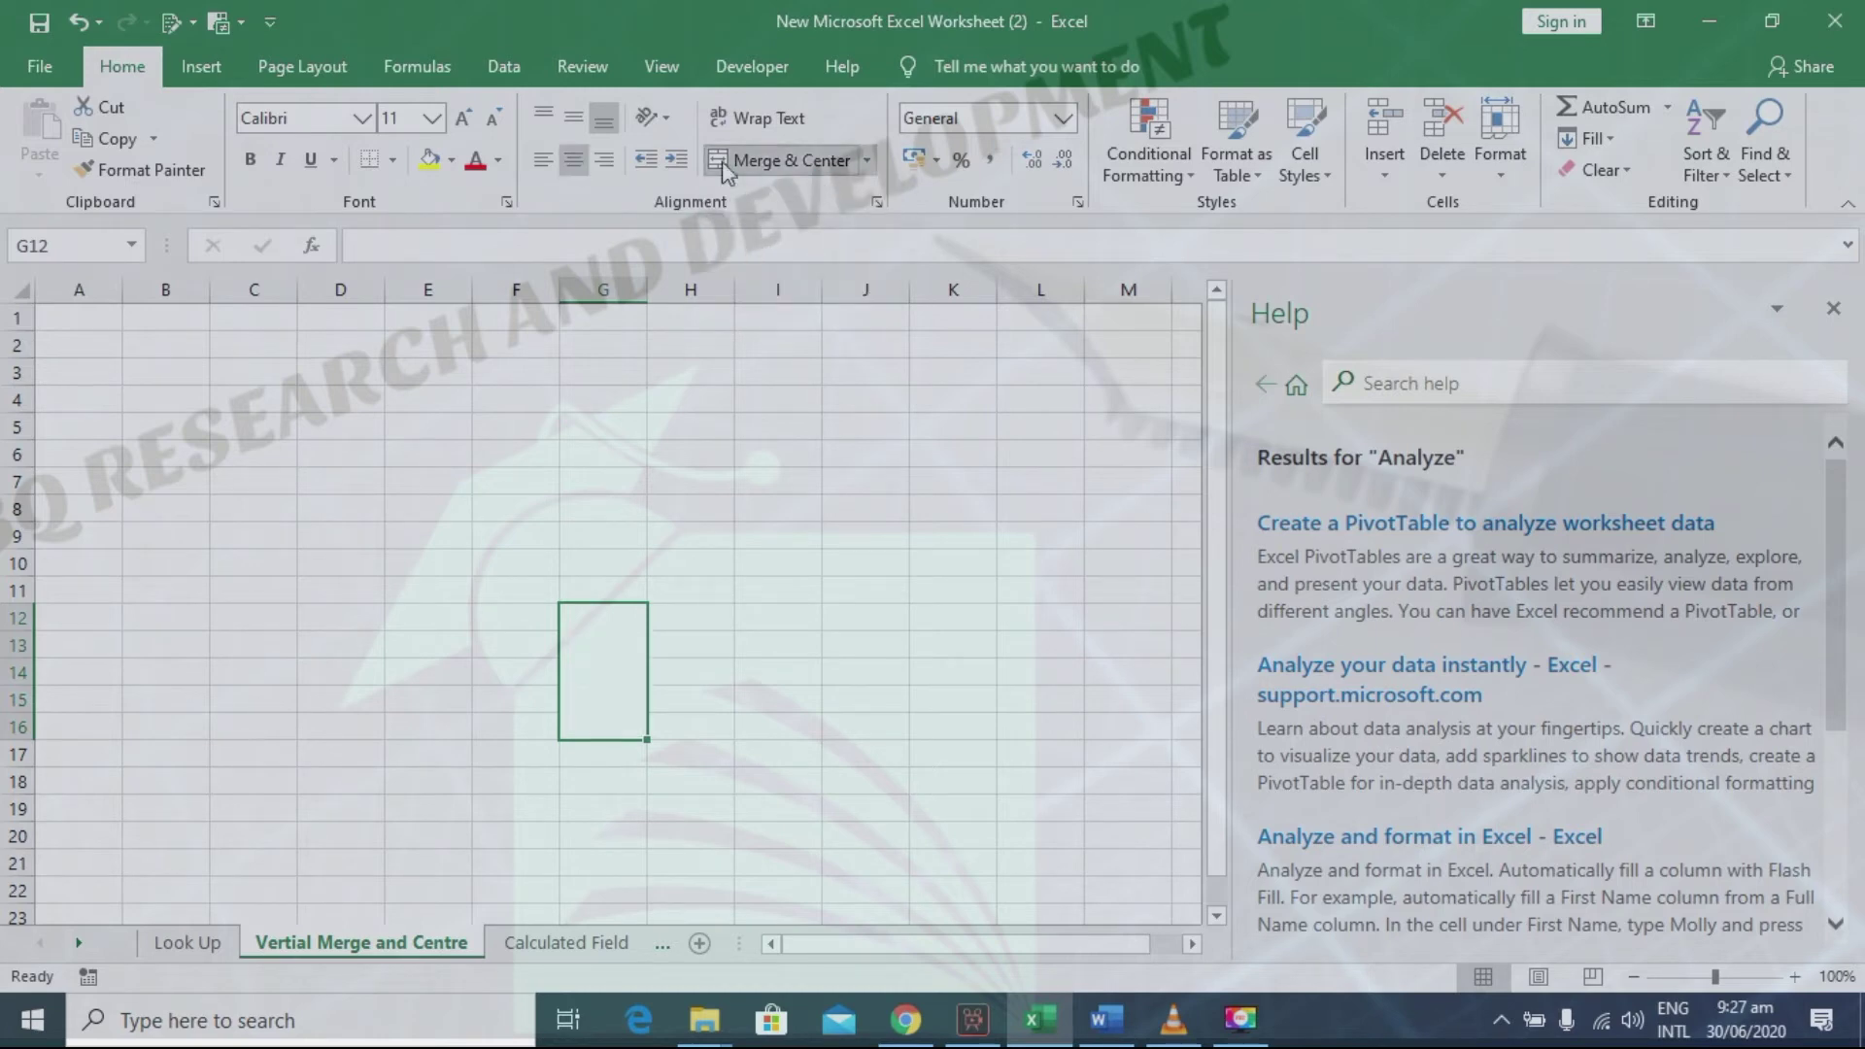
pyautogui.click(669, 122)
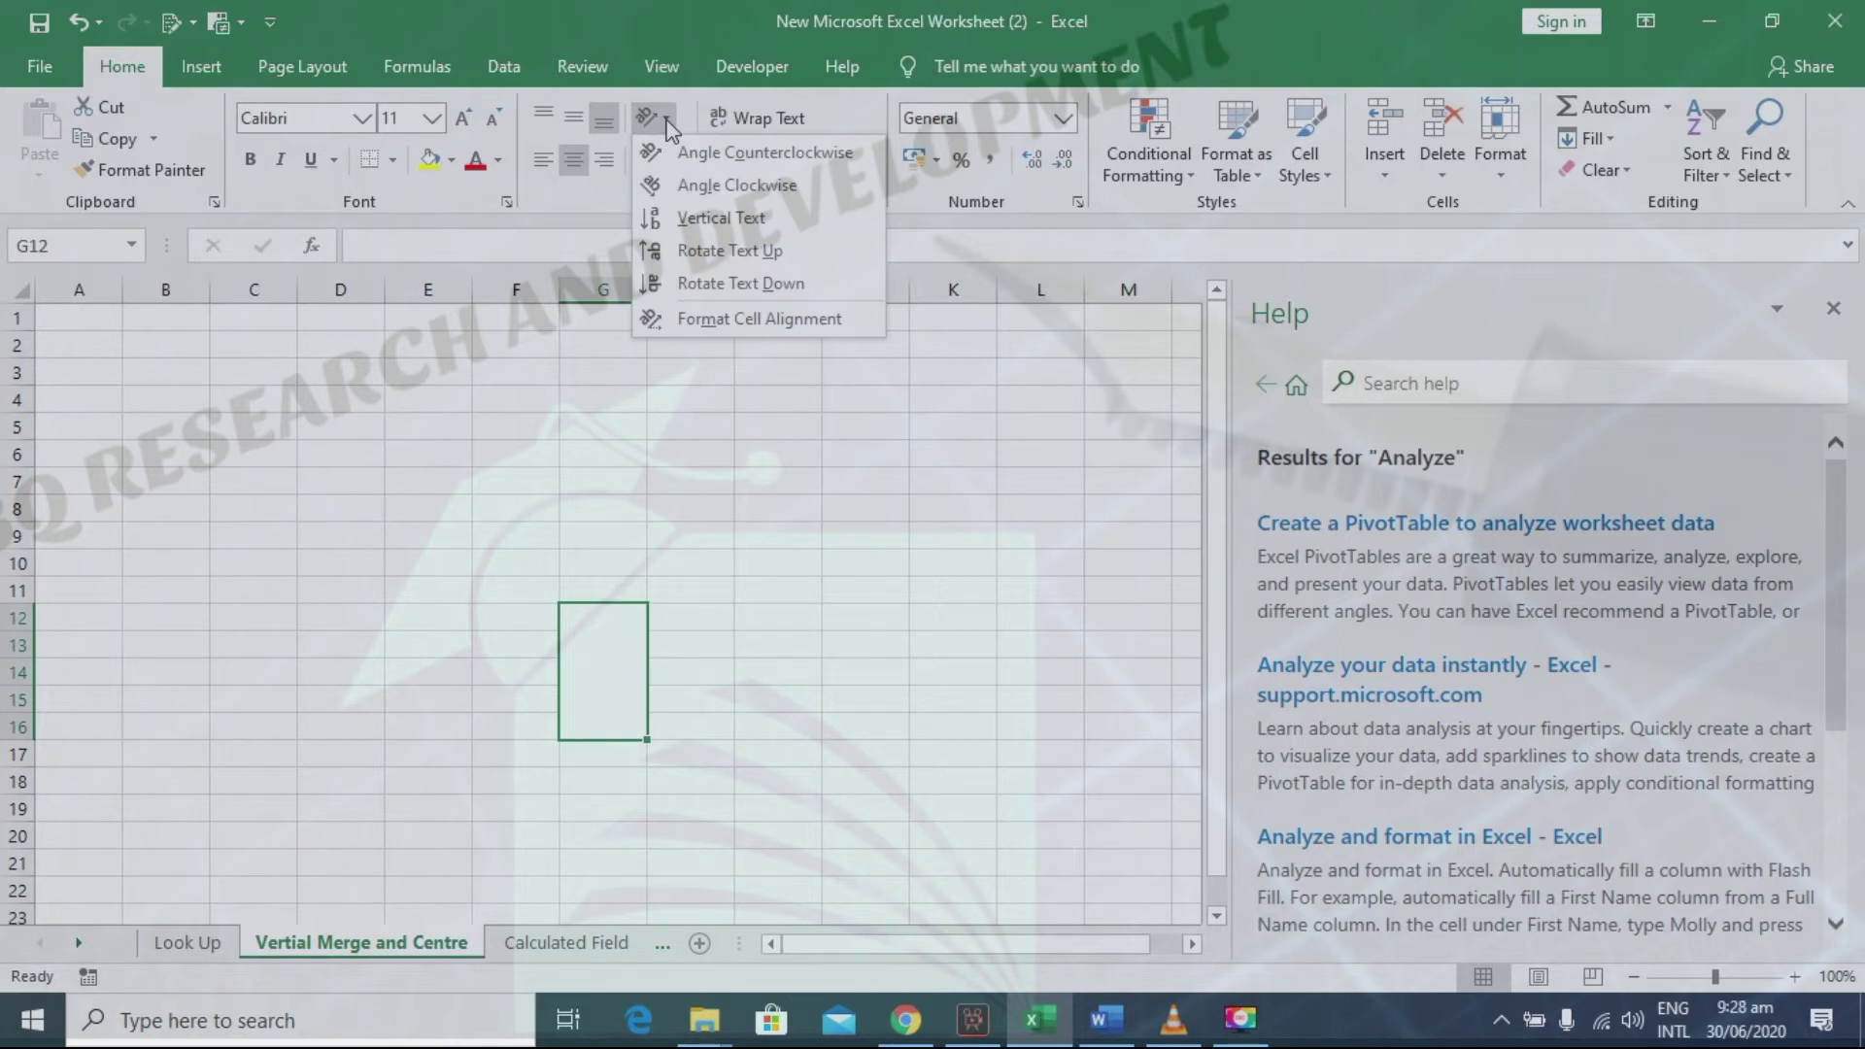
pyautogui.click(707, 226)
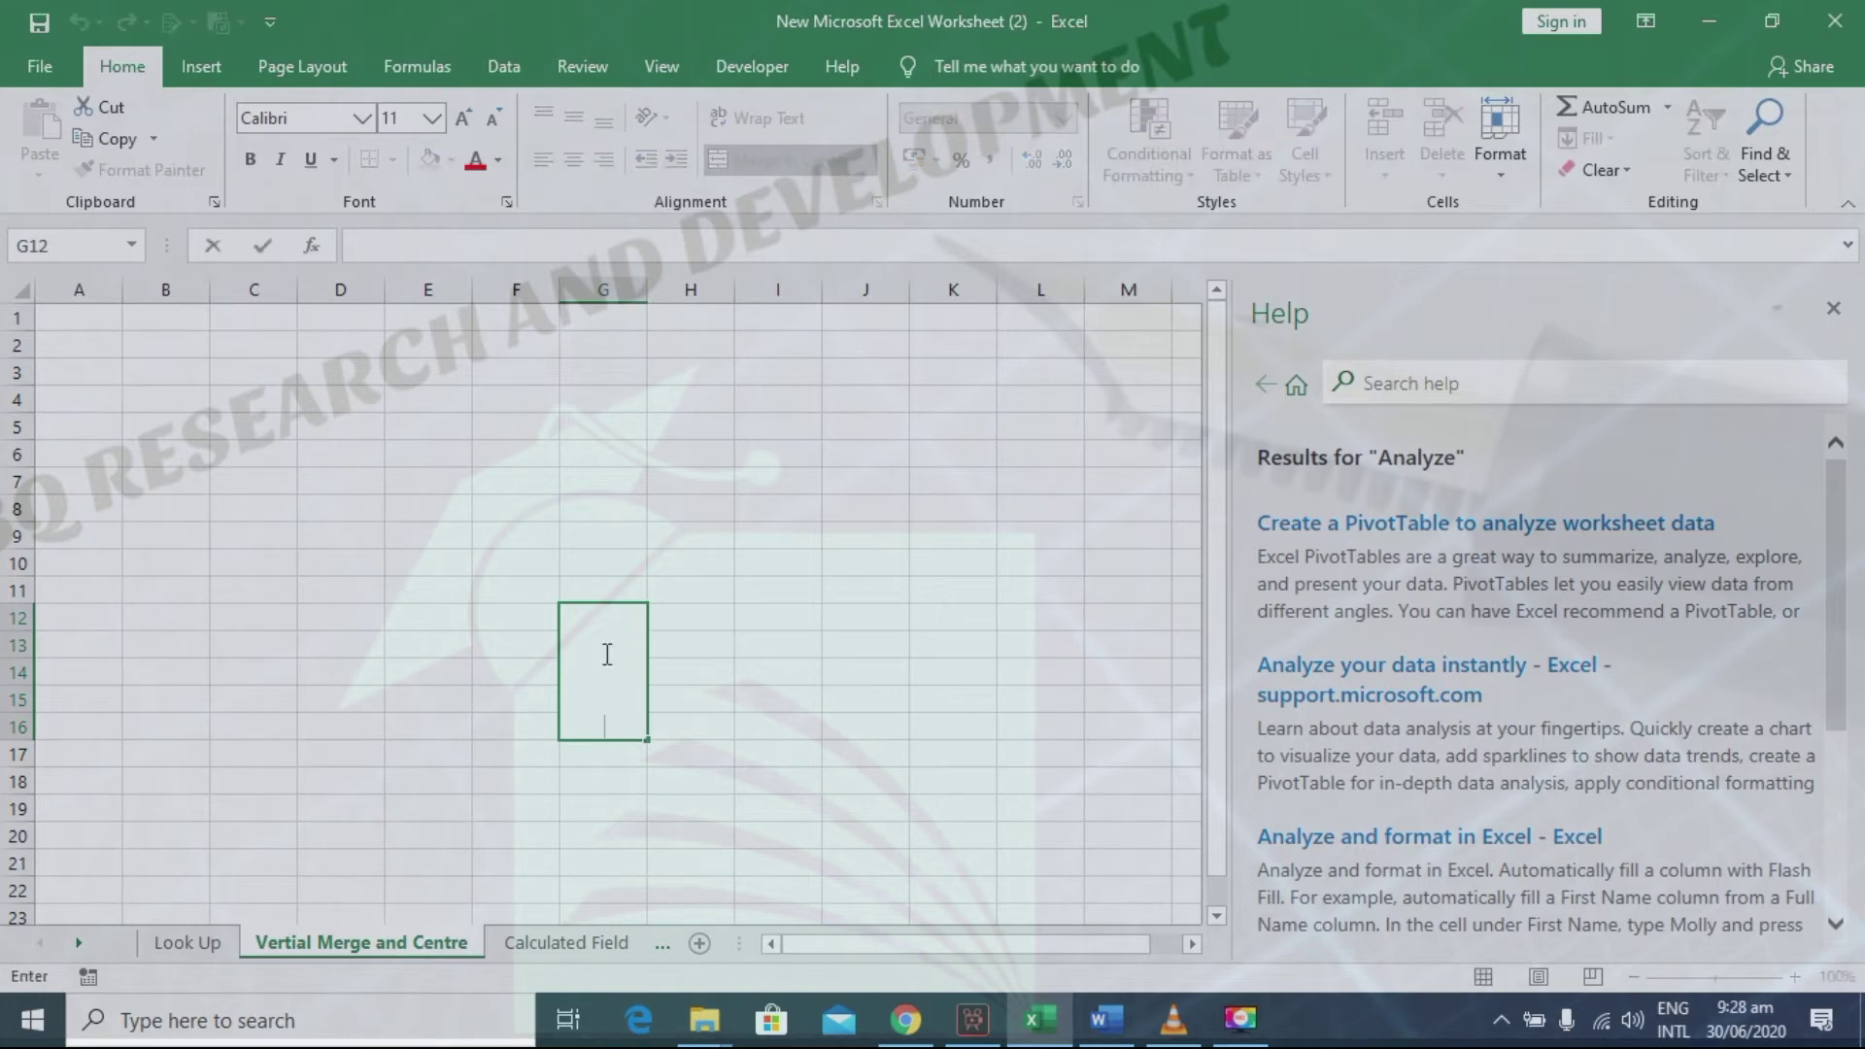
# Step: Enter a person's name in merged cell G12, then switch to the Calculated Field sheet
pyautogui.write('Bilal')
pyautogui.click(851, 724)
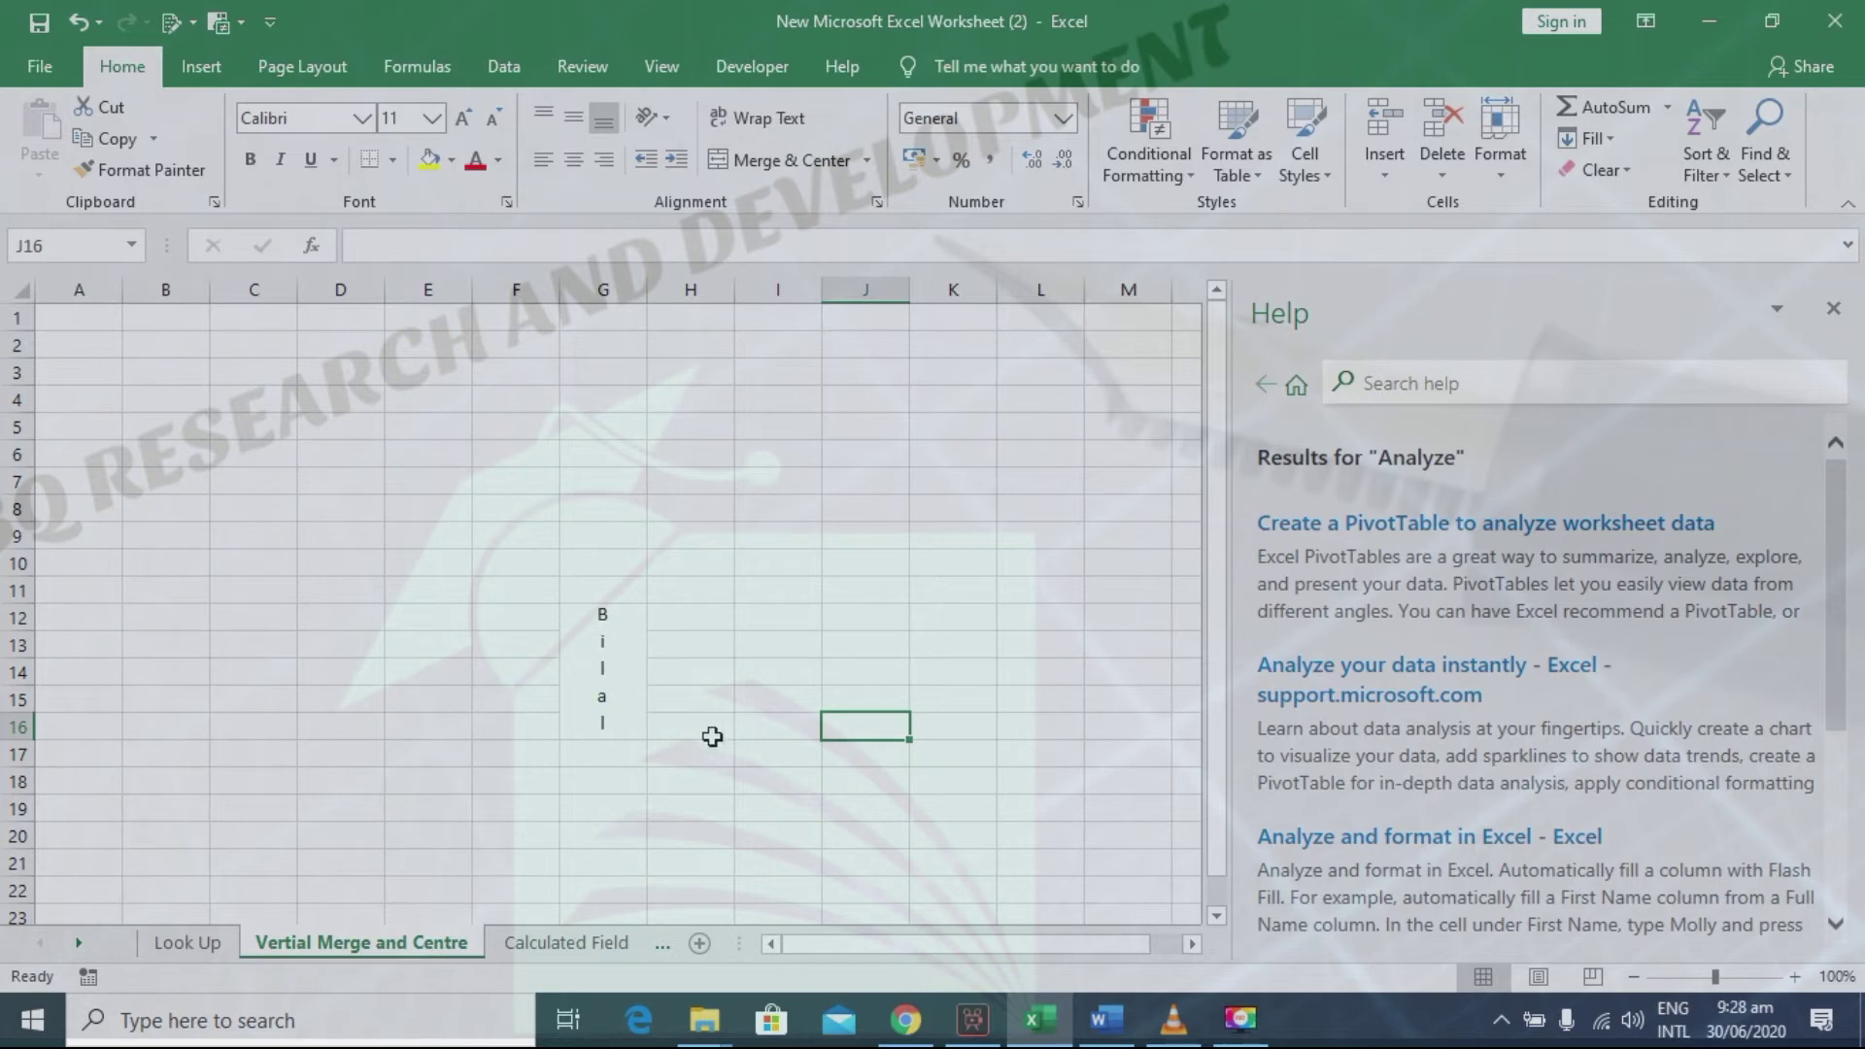
pyautogui.click(712, 737)
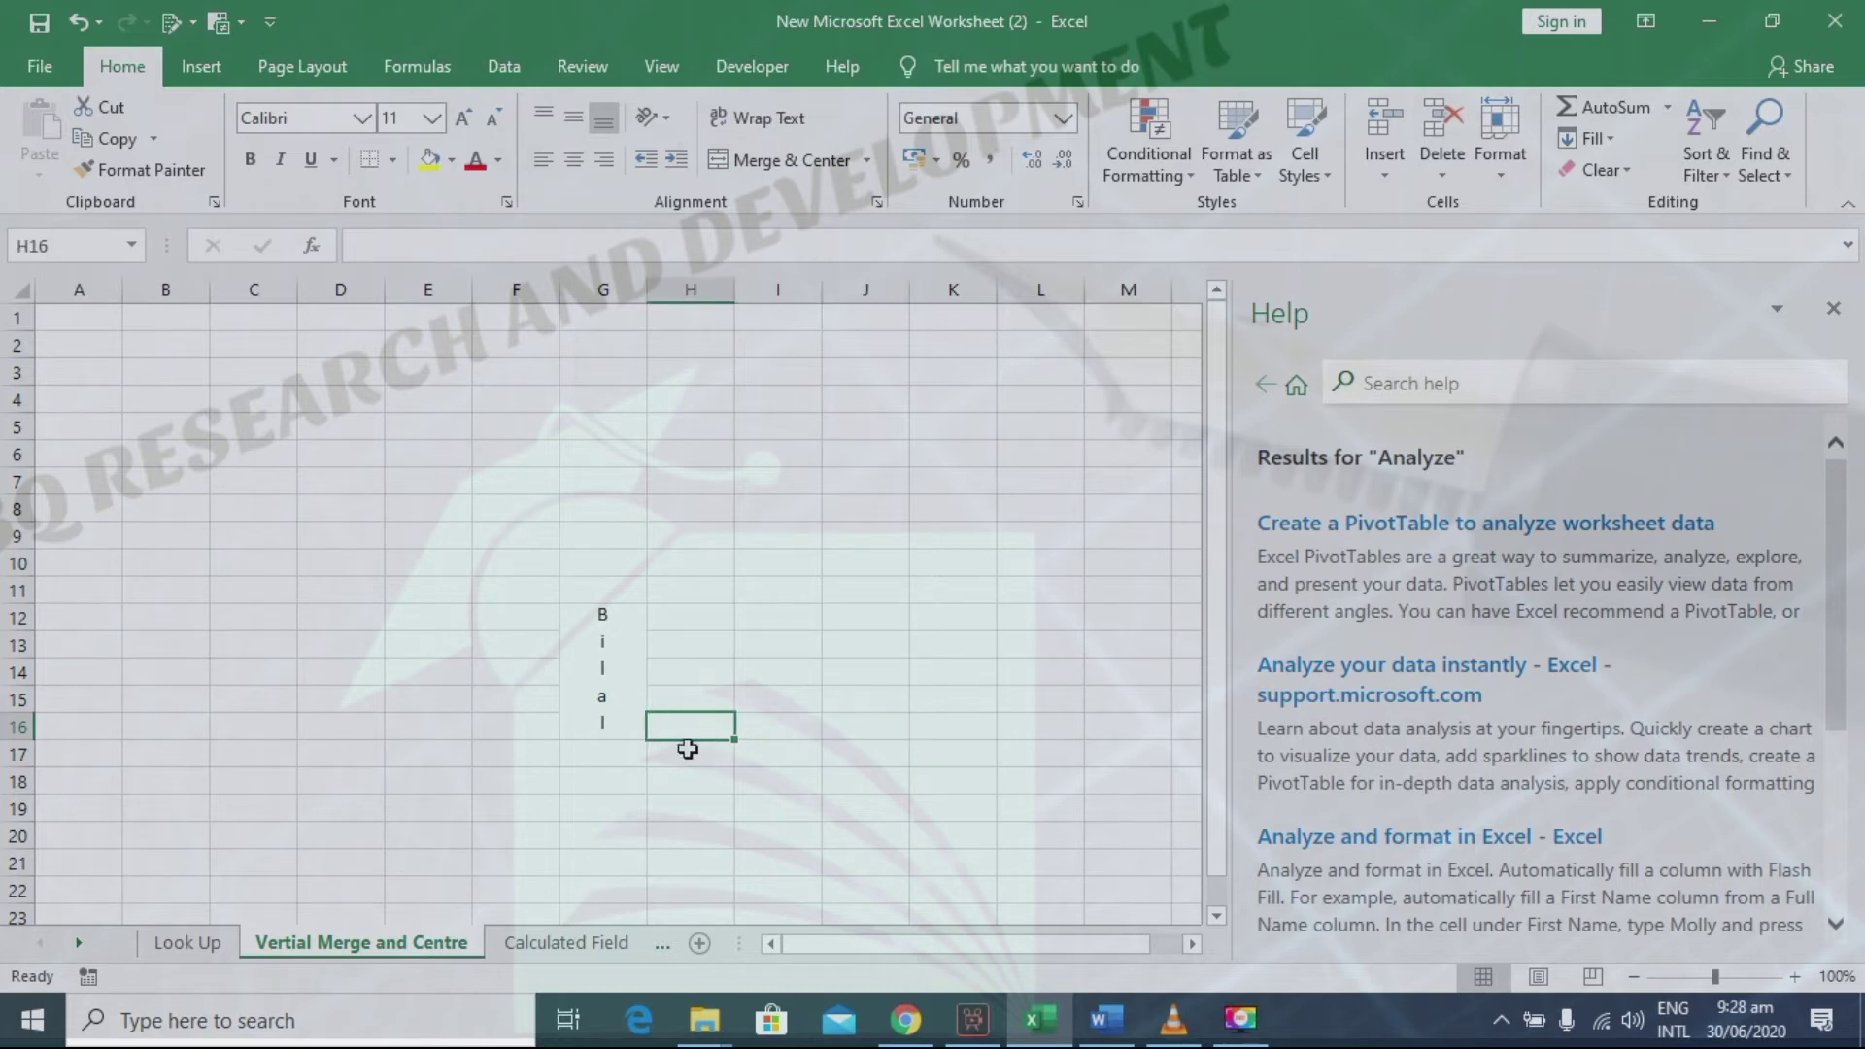
pyautogui.click(551, 947)
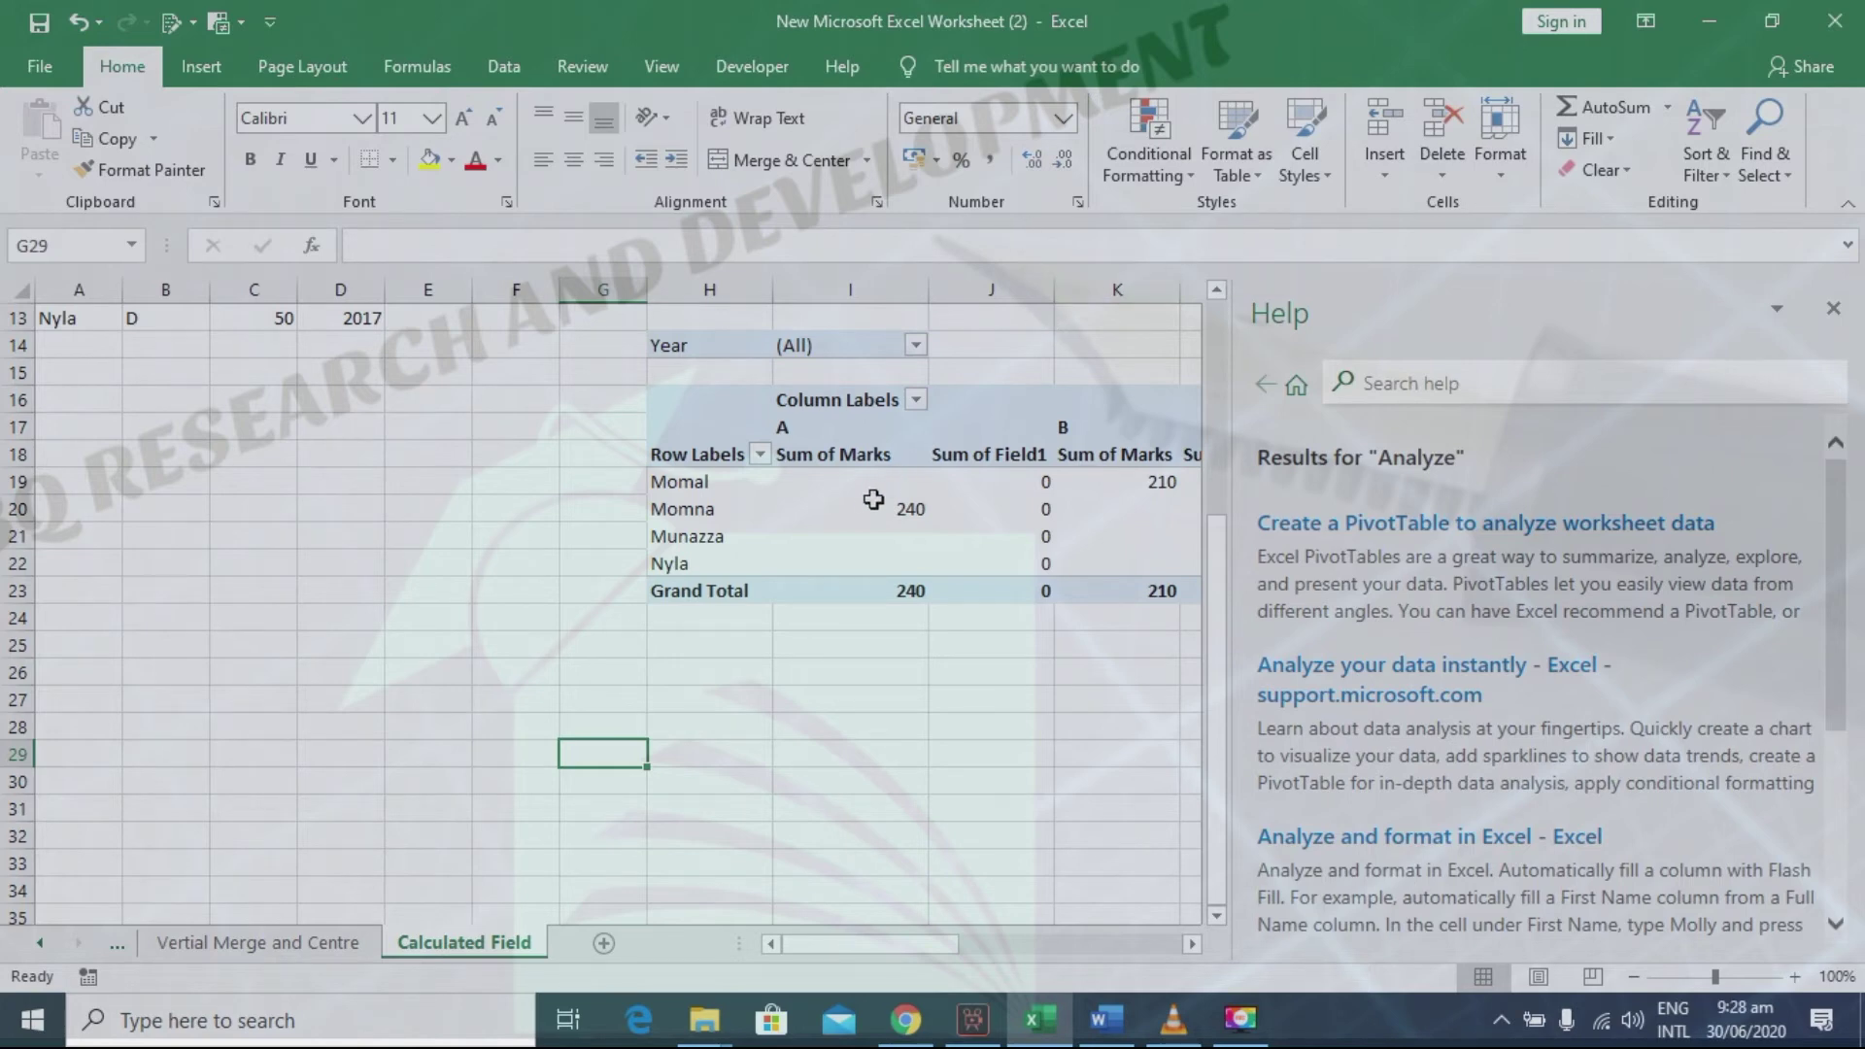
# Step: Add calculated field Field2 based on Marks through PivotTable Analyze > Fields, Items & Sets
pyautogui.click(837, 515)
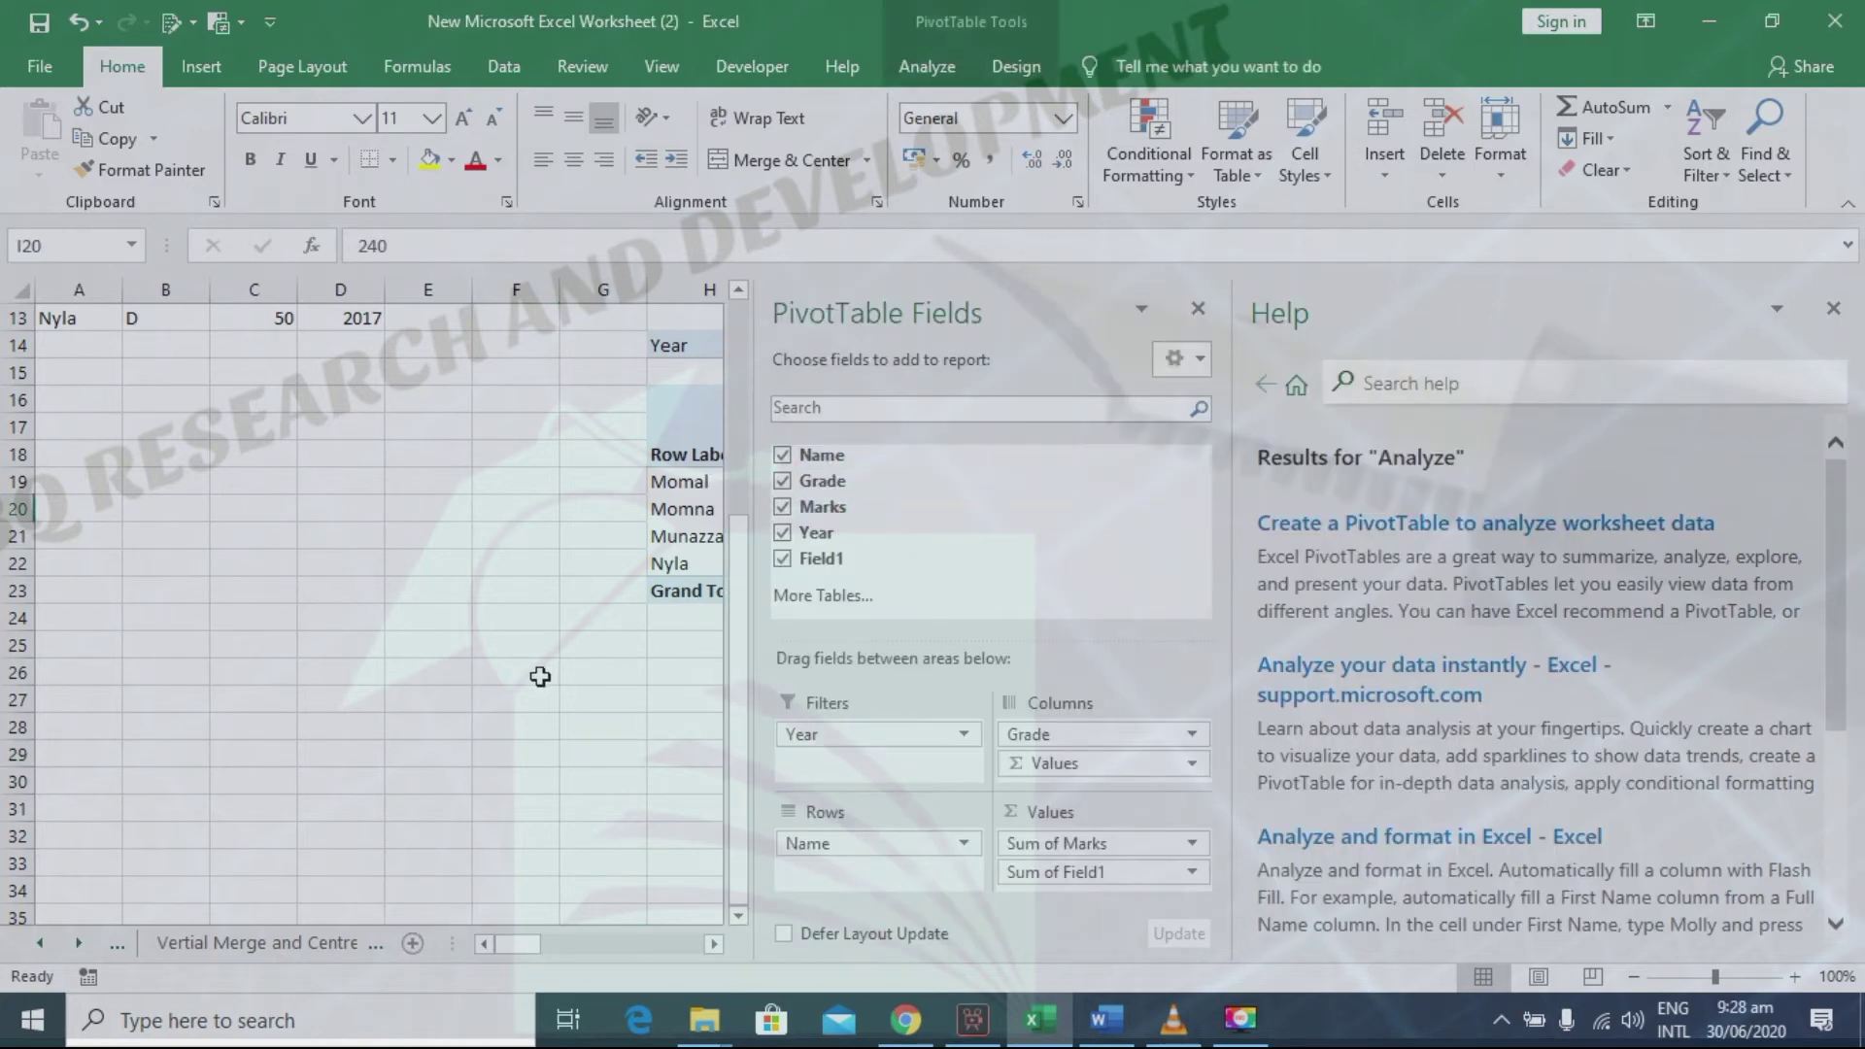
pyautogui.click(541, 674)
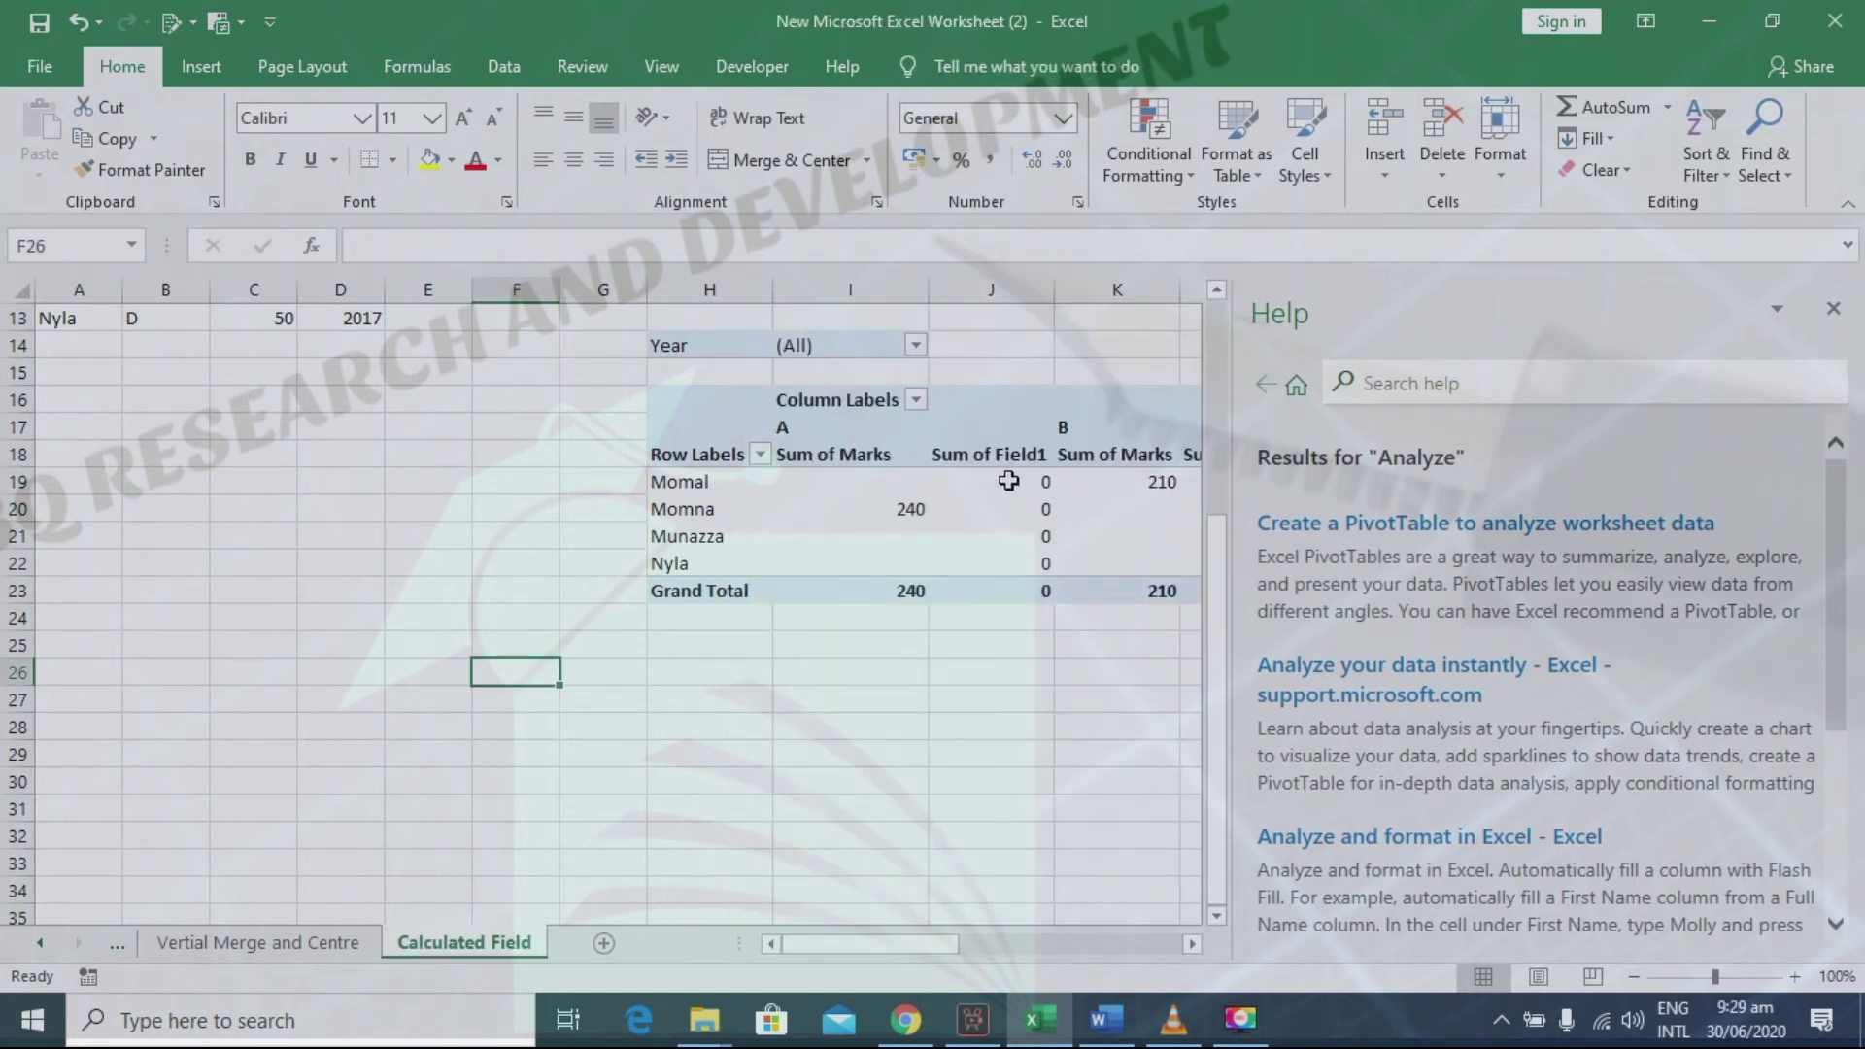
pyautogui.click(1141, 456)
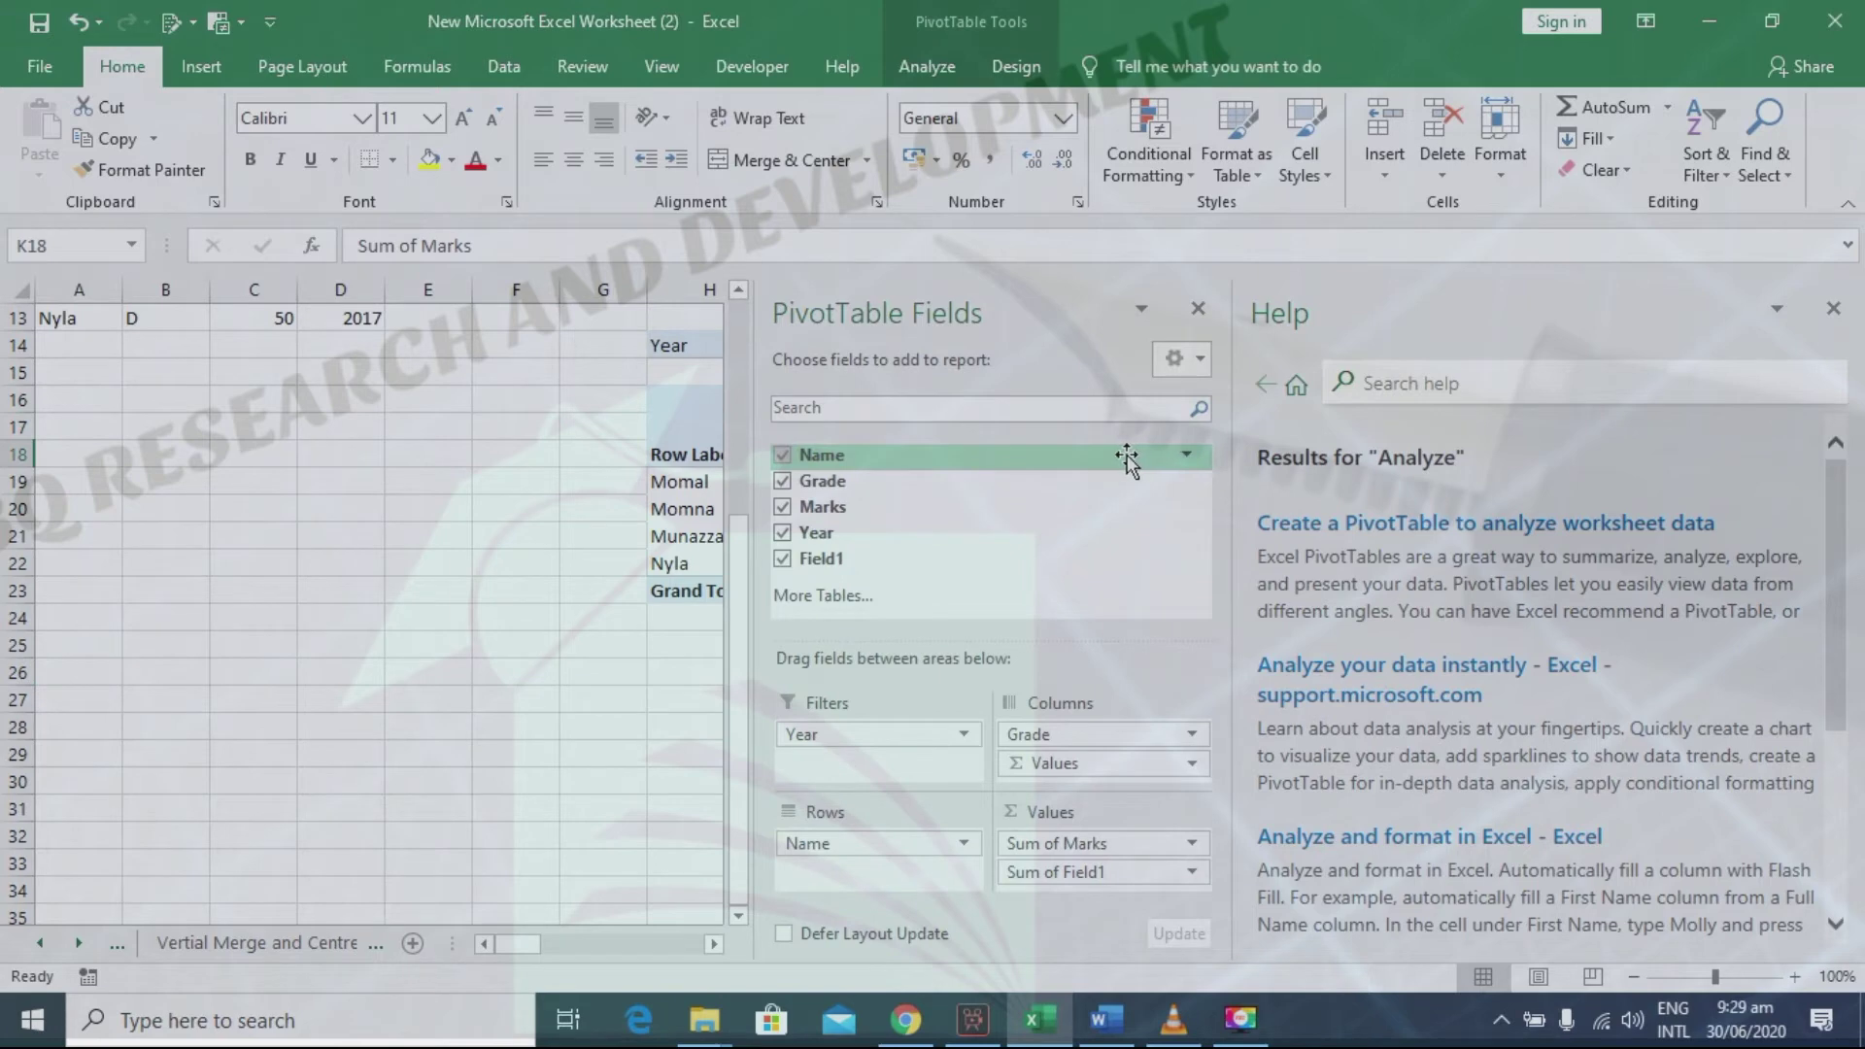
pyautogui.click(931, 72)
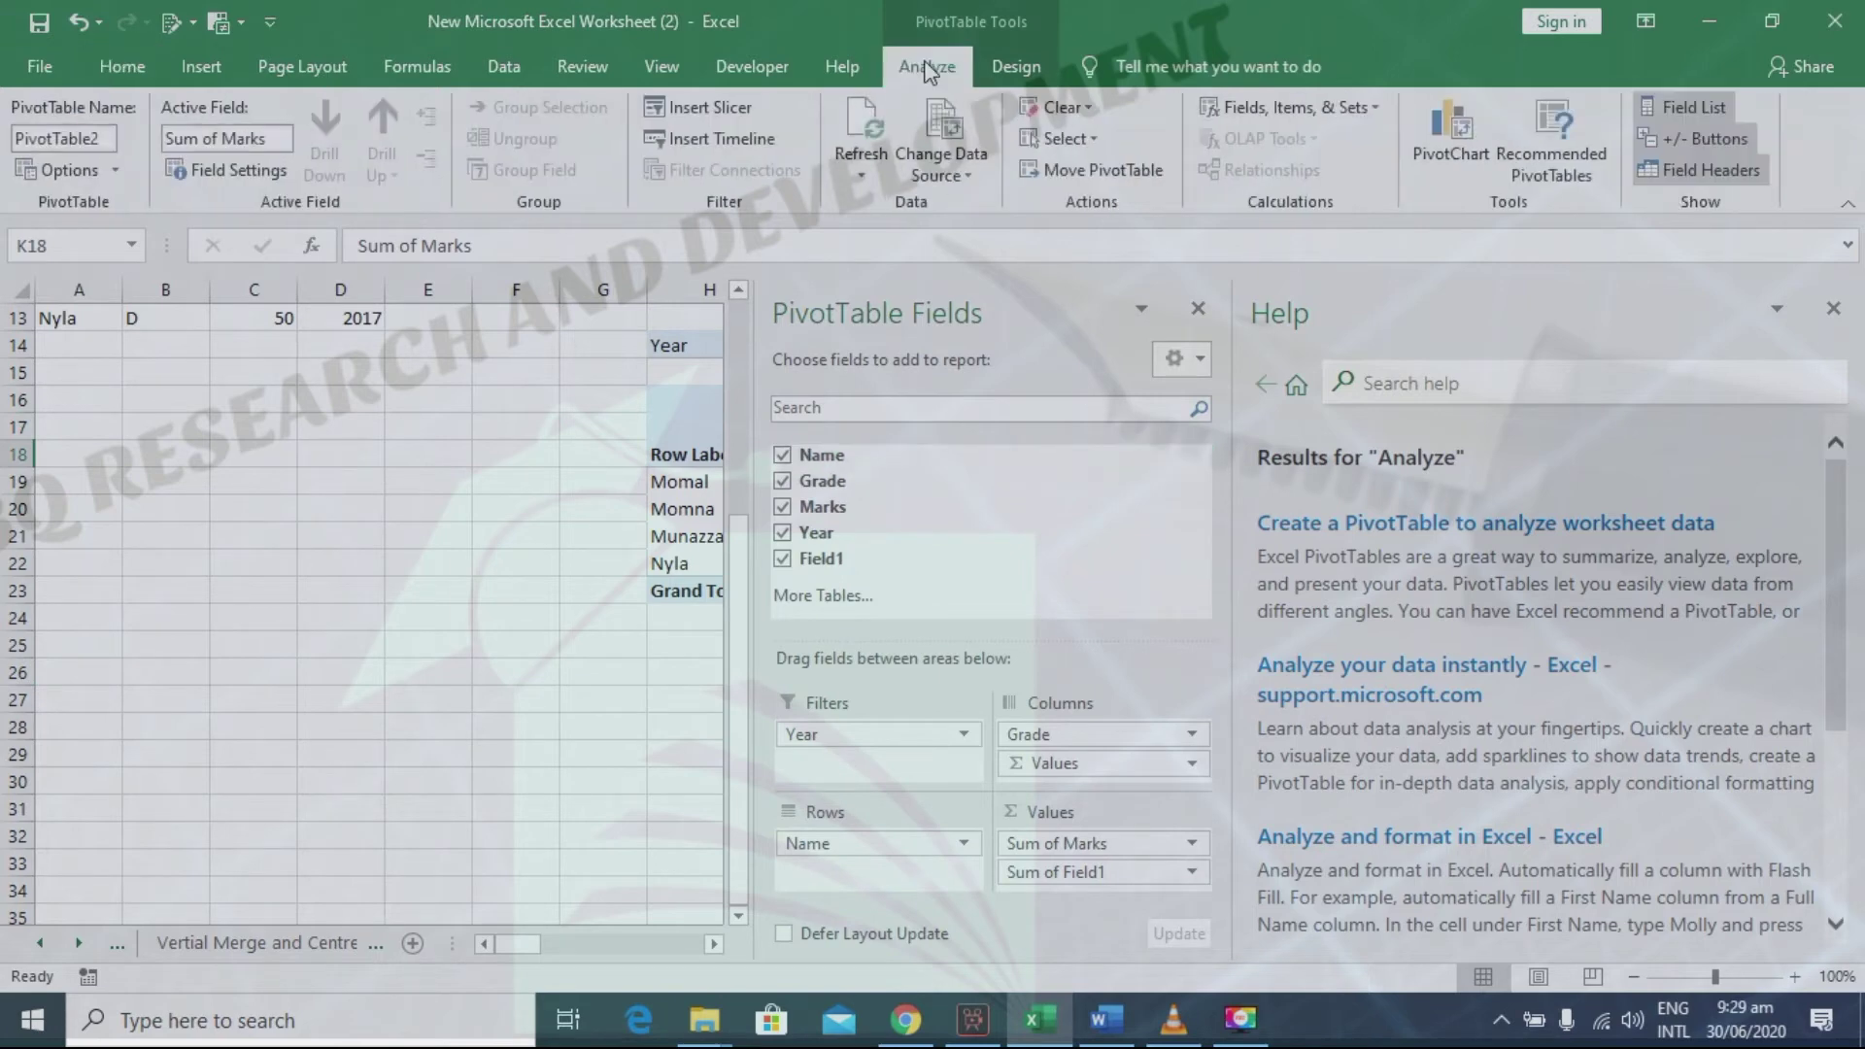
pyautogui.click(1369, 108)
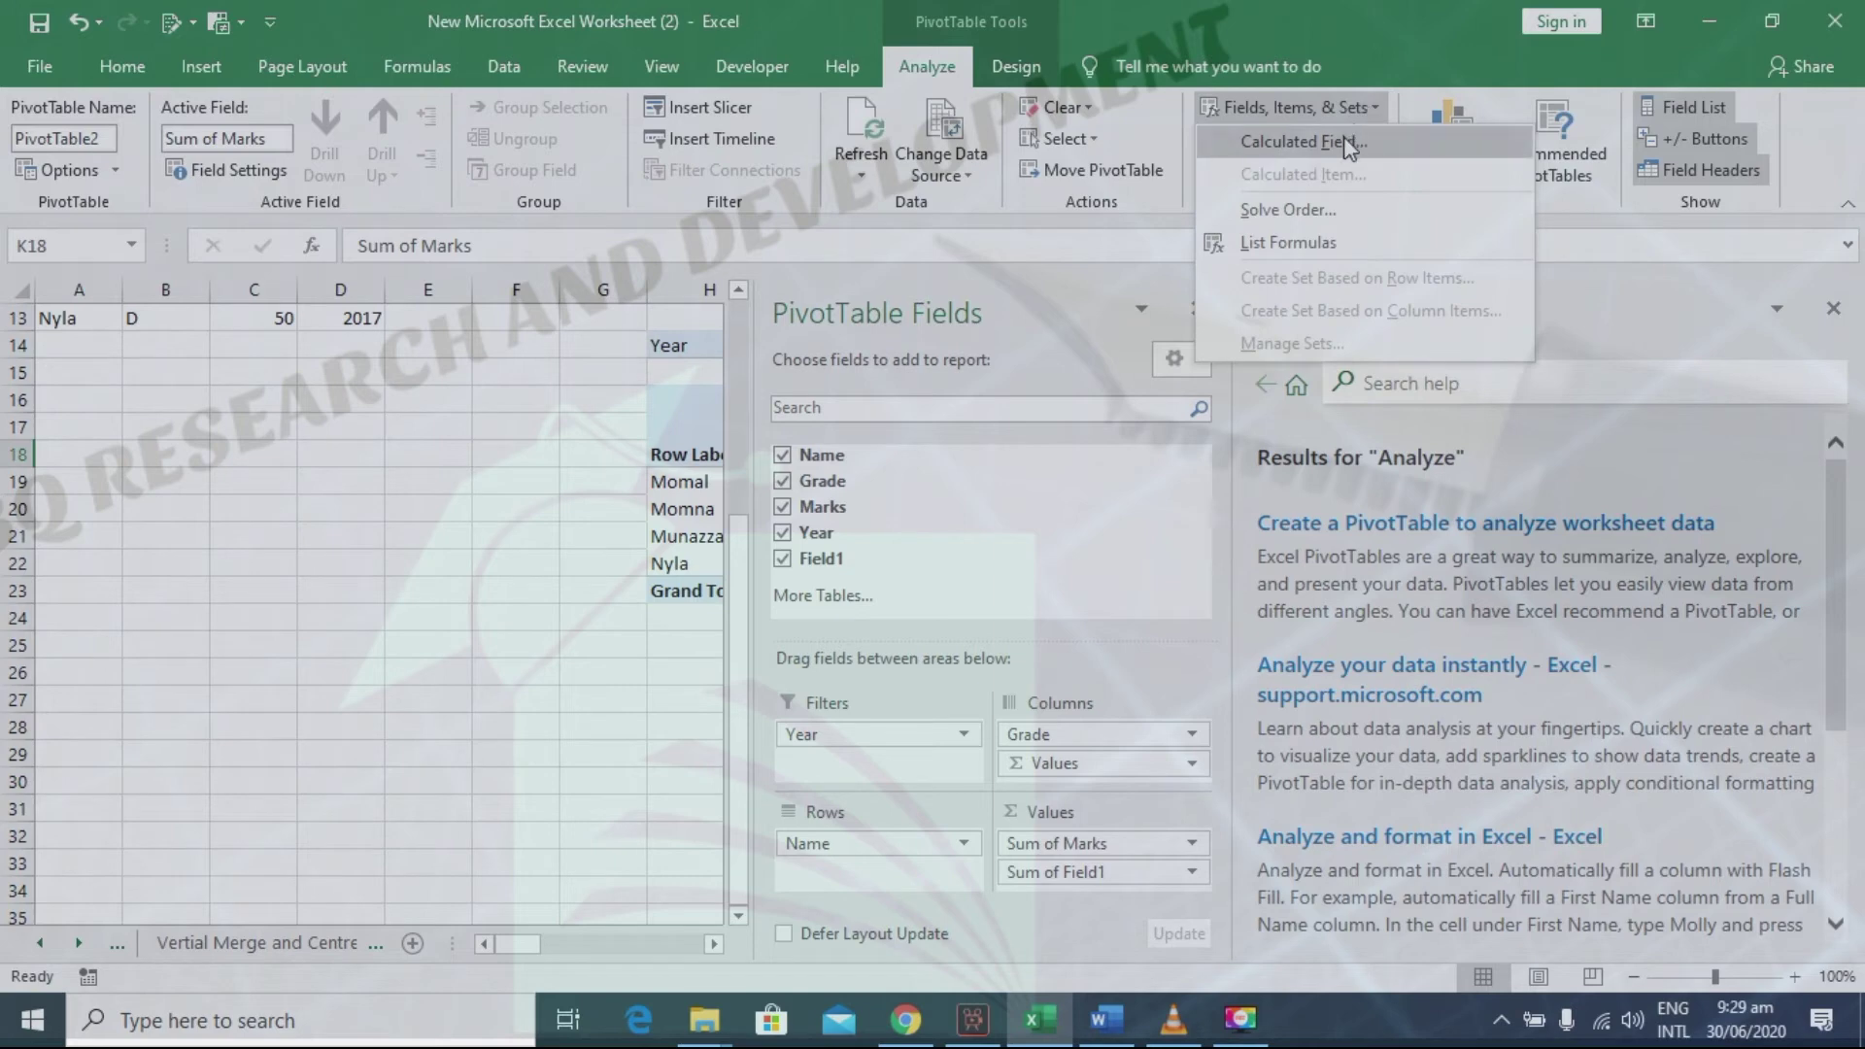
pyautogui.click(1347, 146)
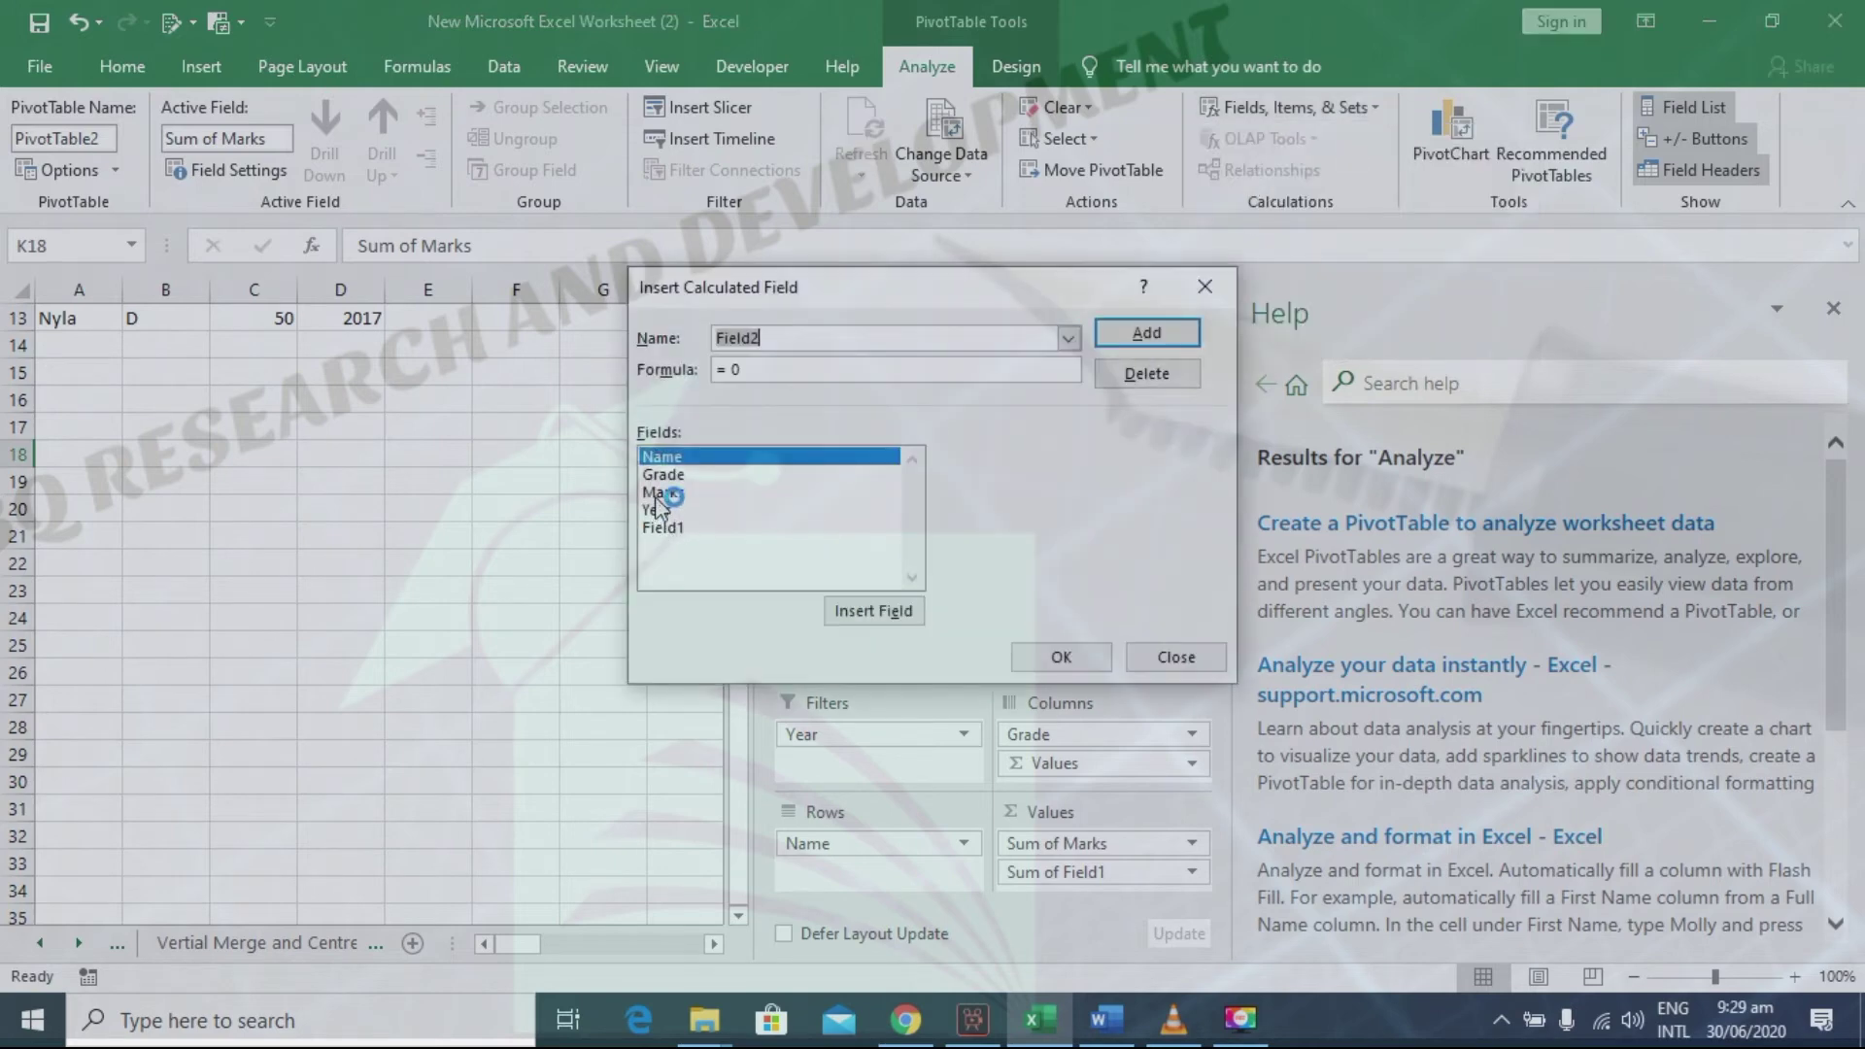
pyautogui.click(663, 492)
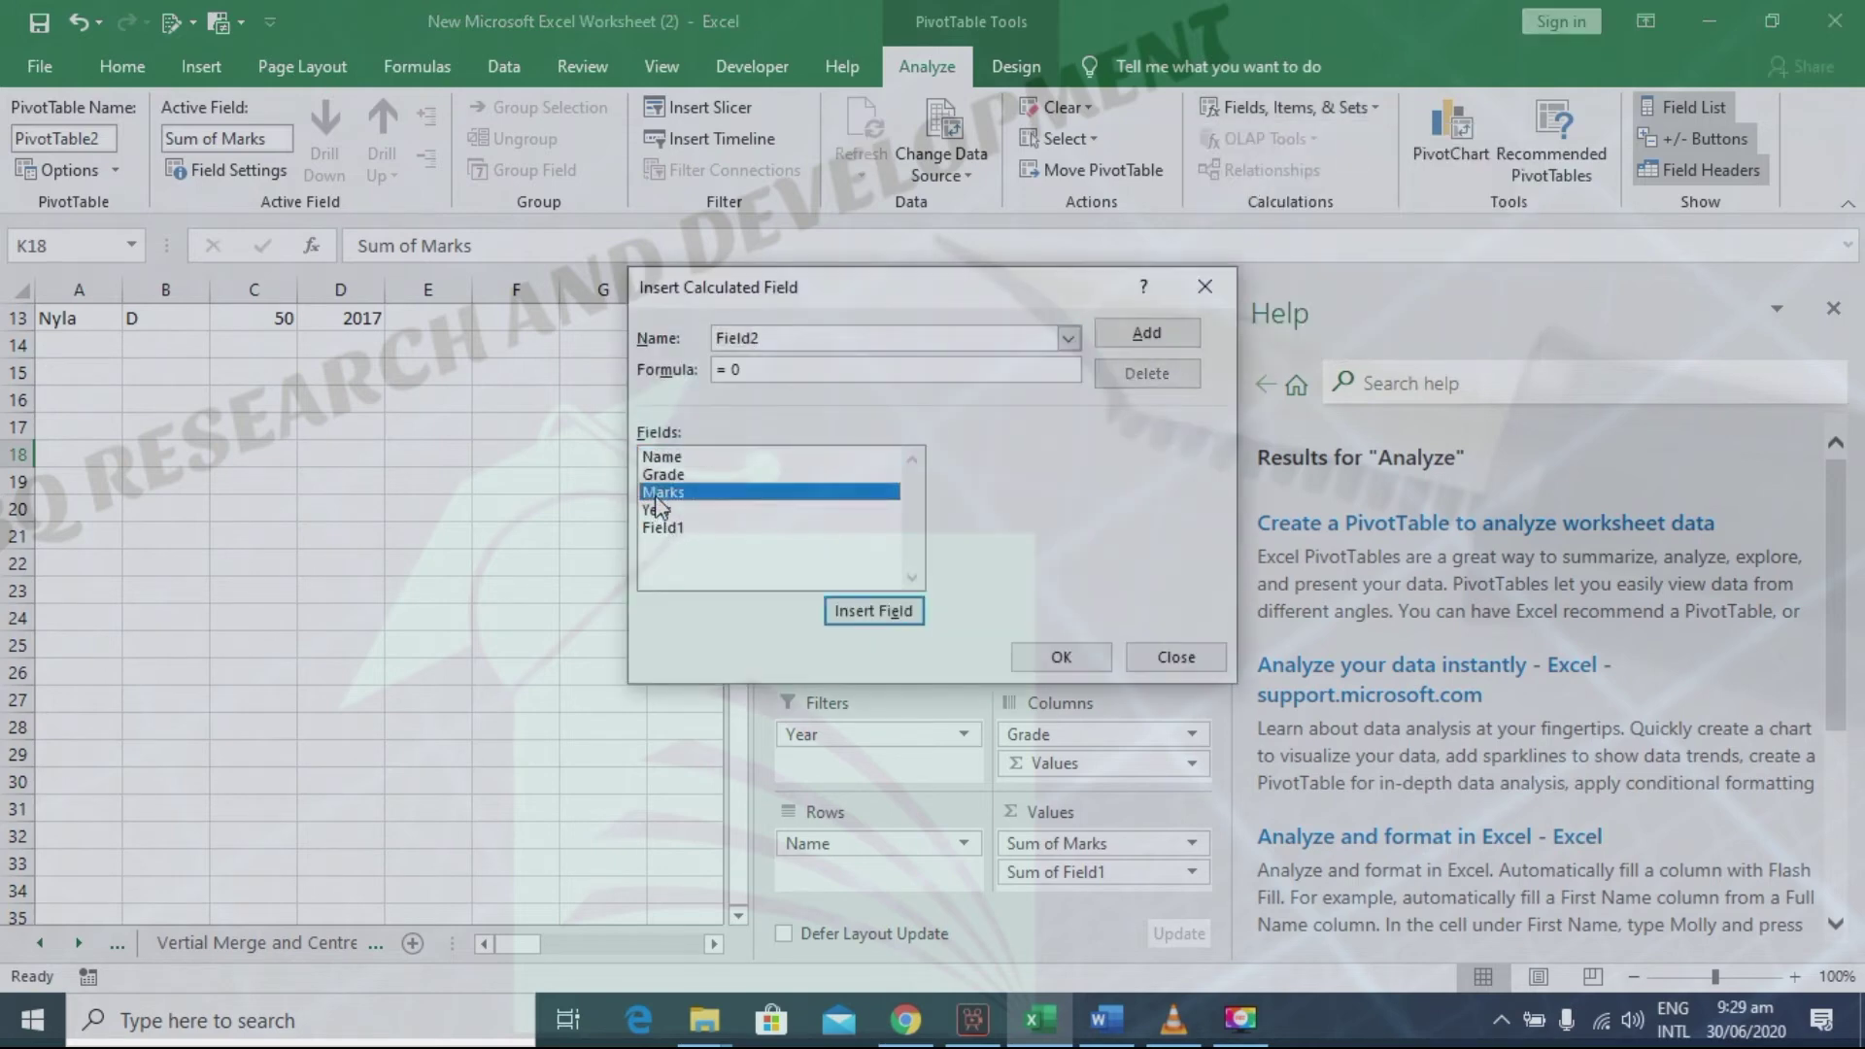
pyautogui.click(1062, 659)
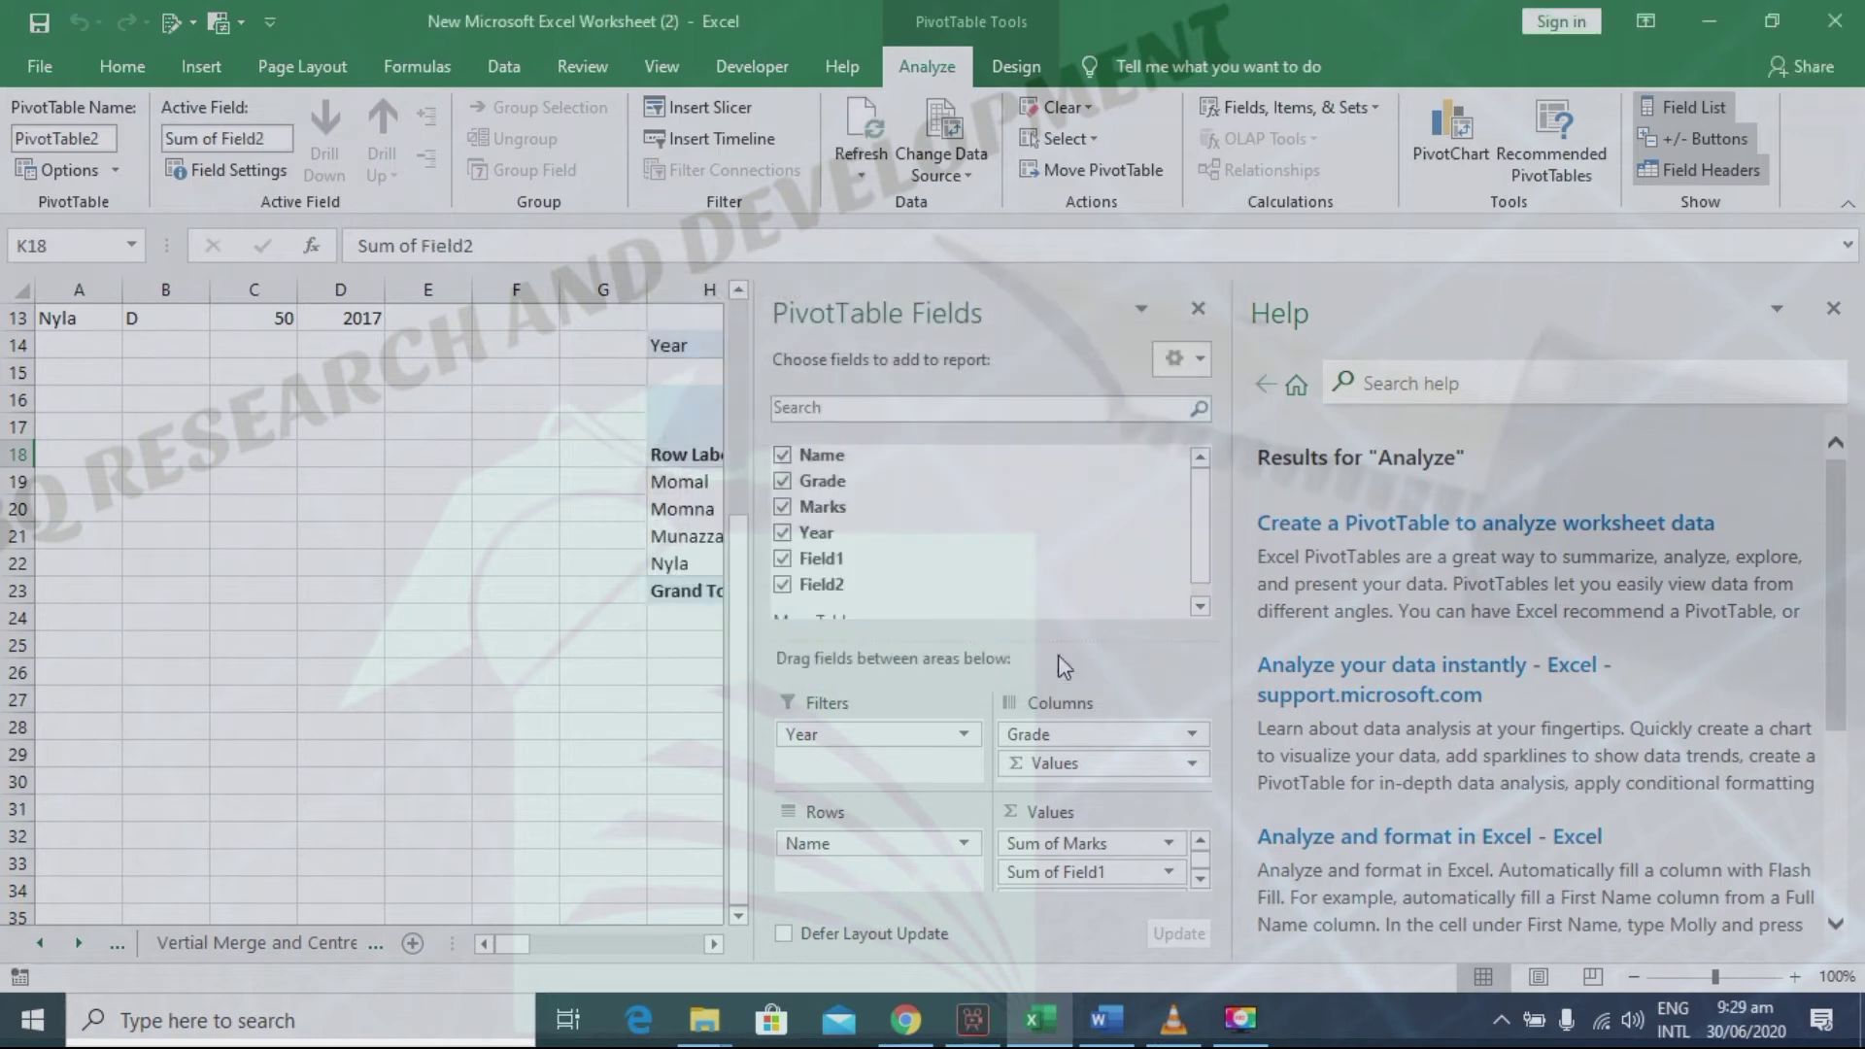
pyautogui.click(629, 732)
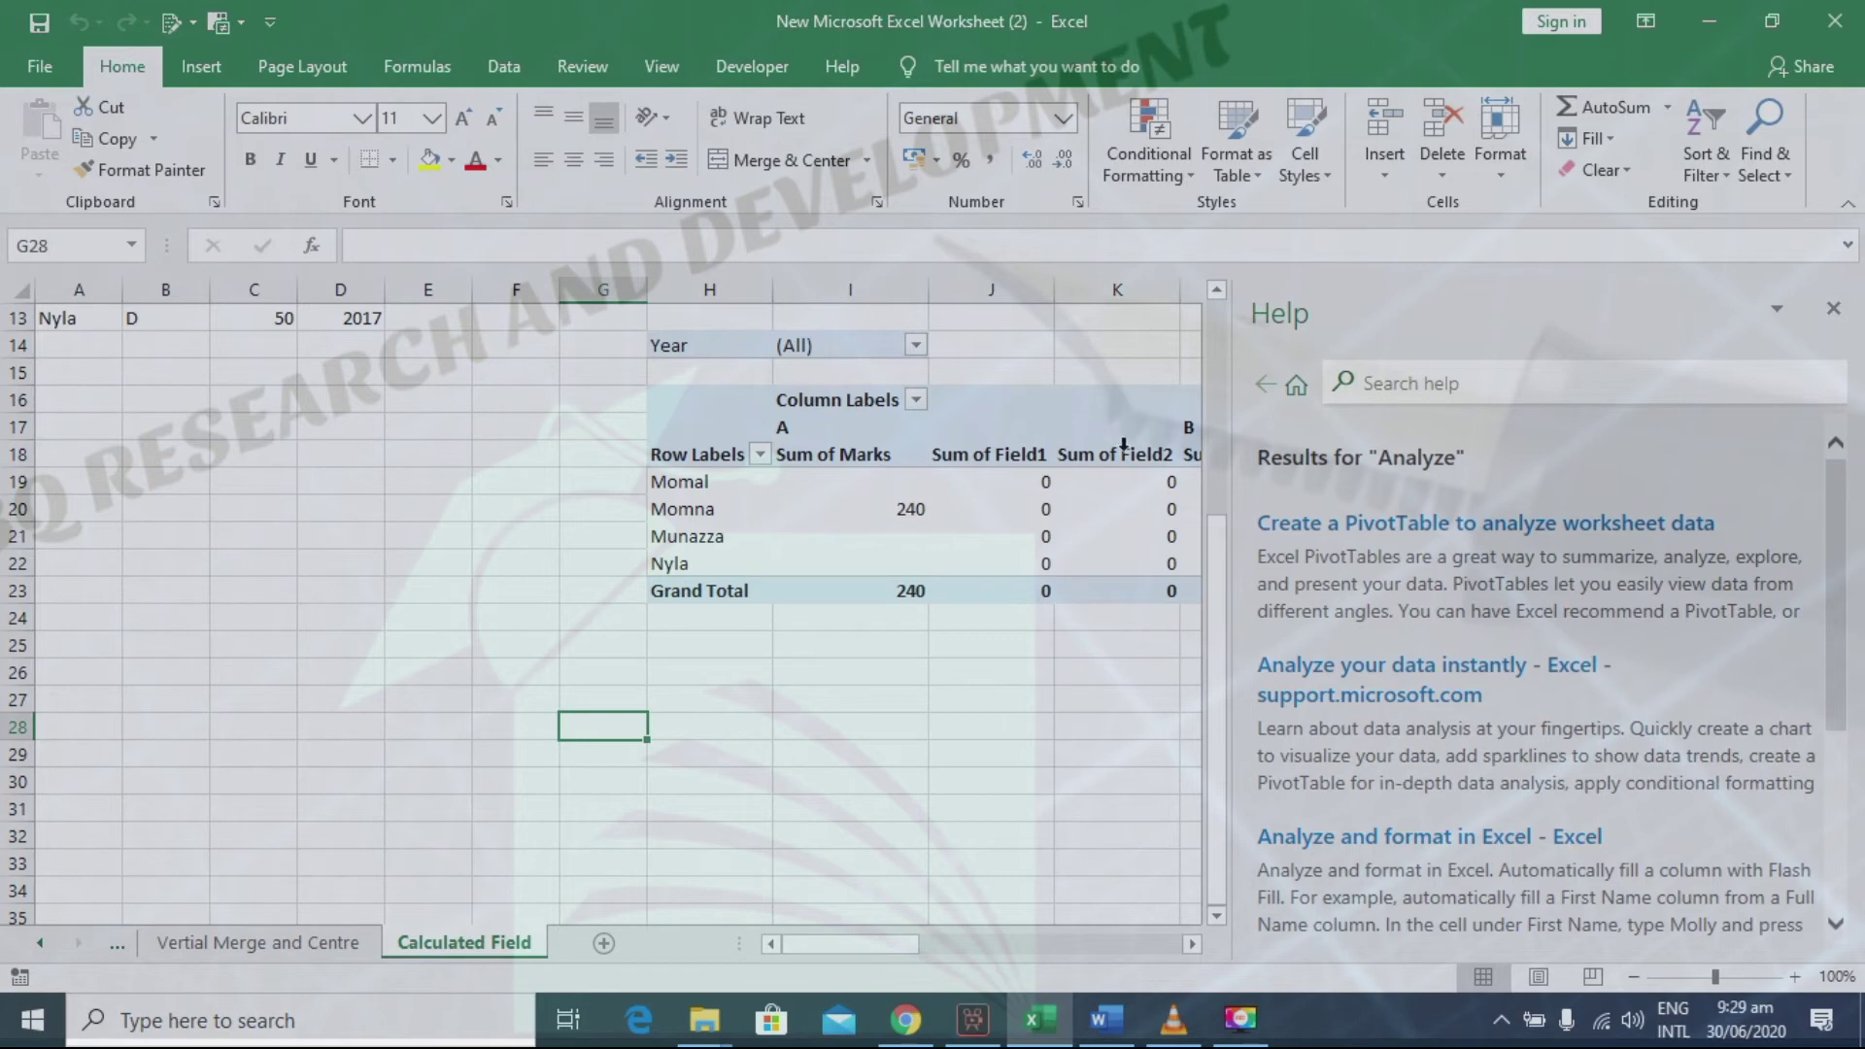
# Step: Switch to the ROLE OF NATION BUILDERS Word document
pyautogui.moveTo(909, 950); pyautogui.dragTo(976, 952)
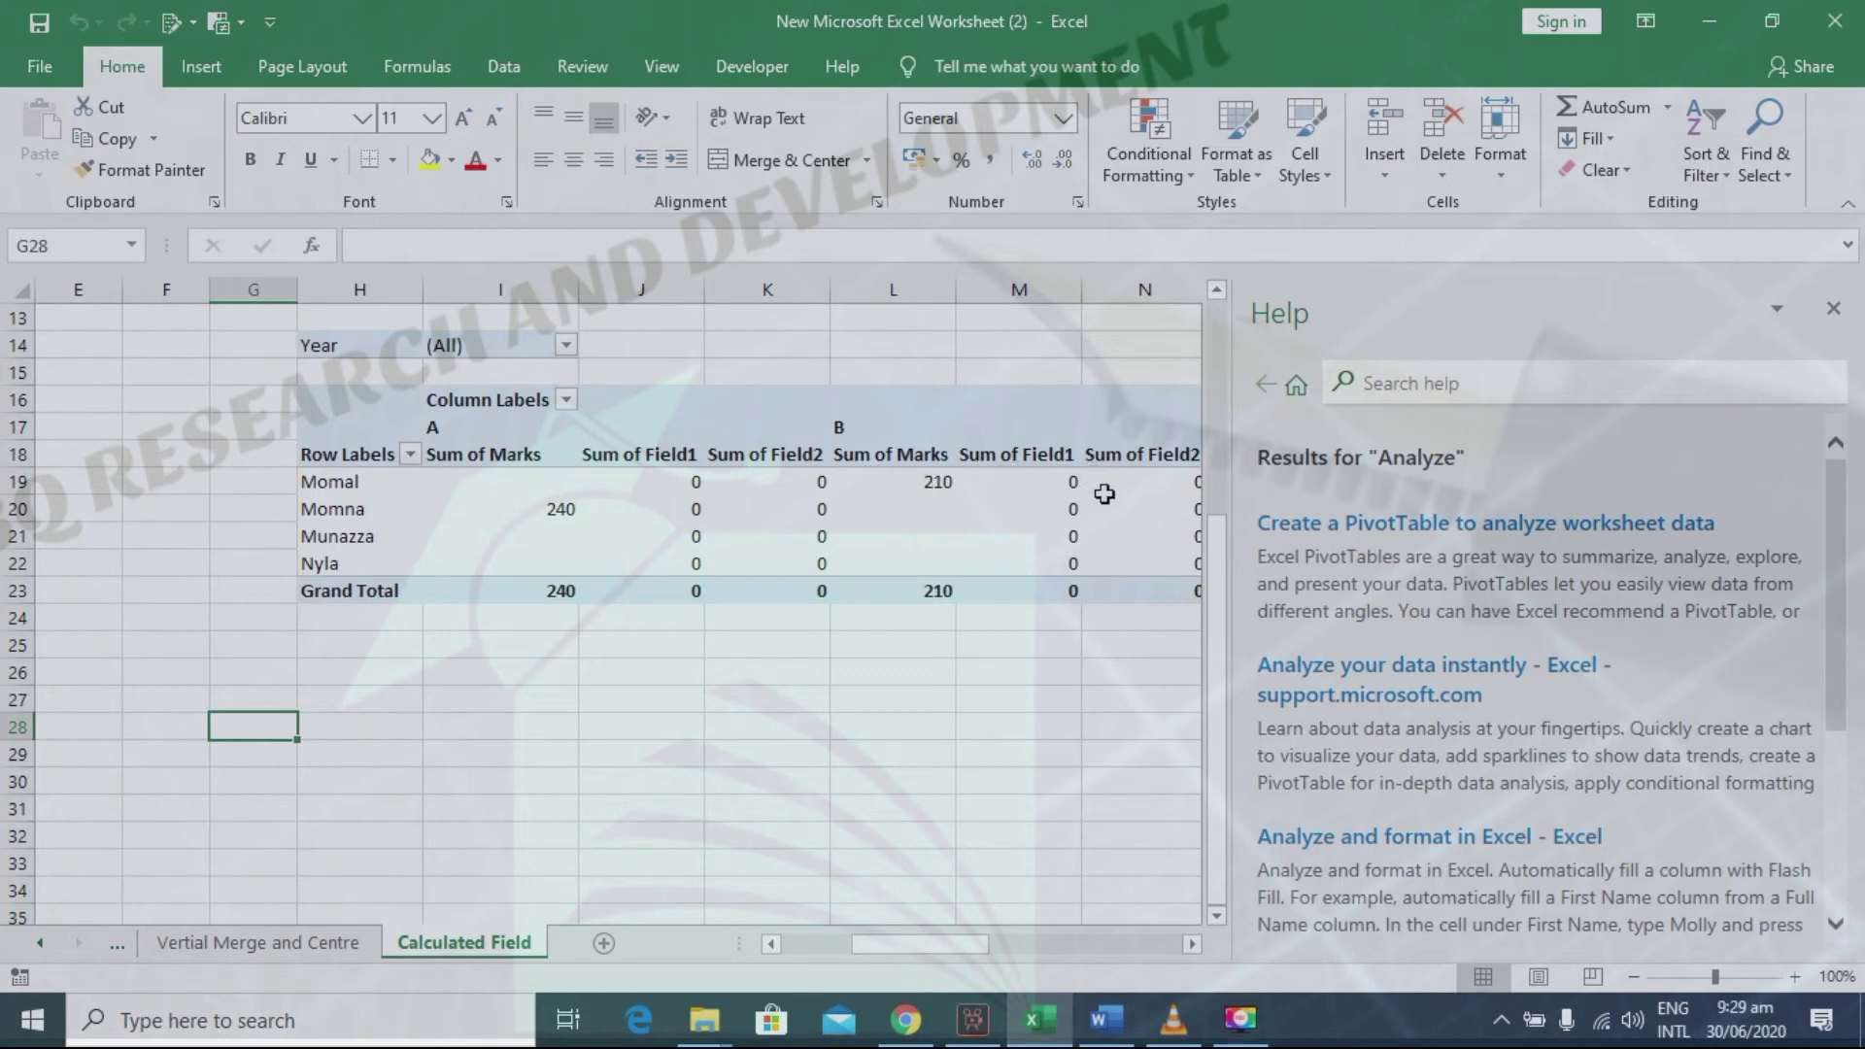
pyautogui.click(813, 944)
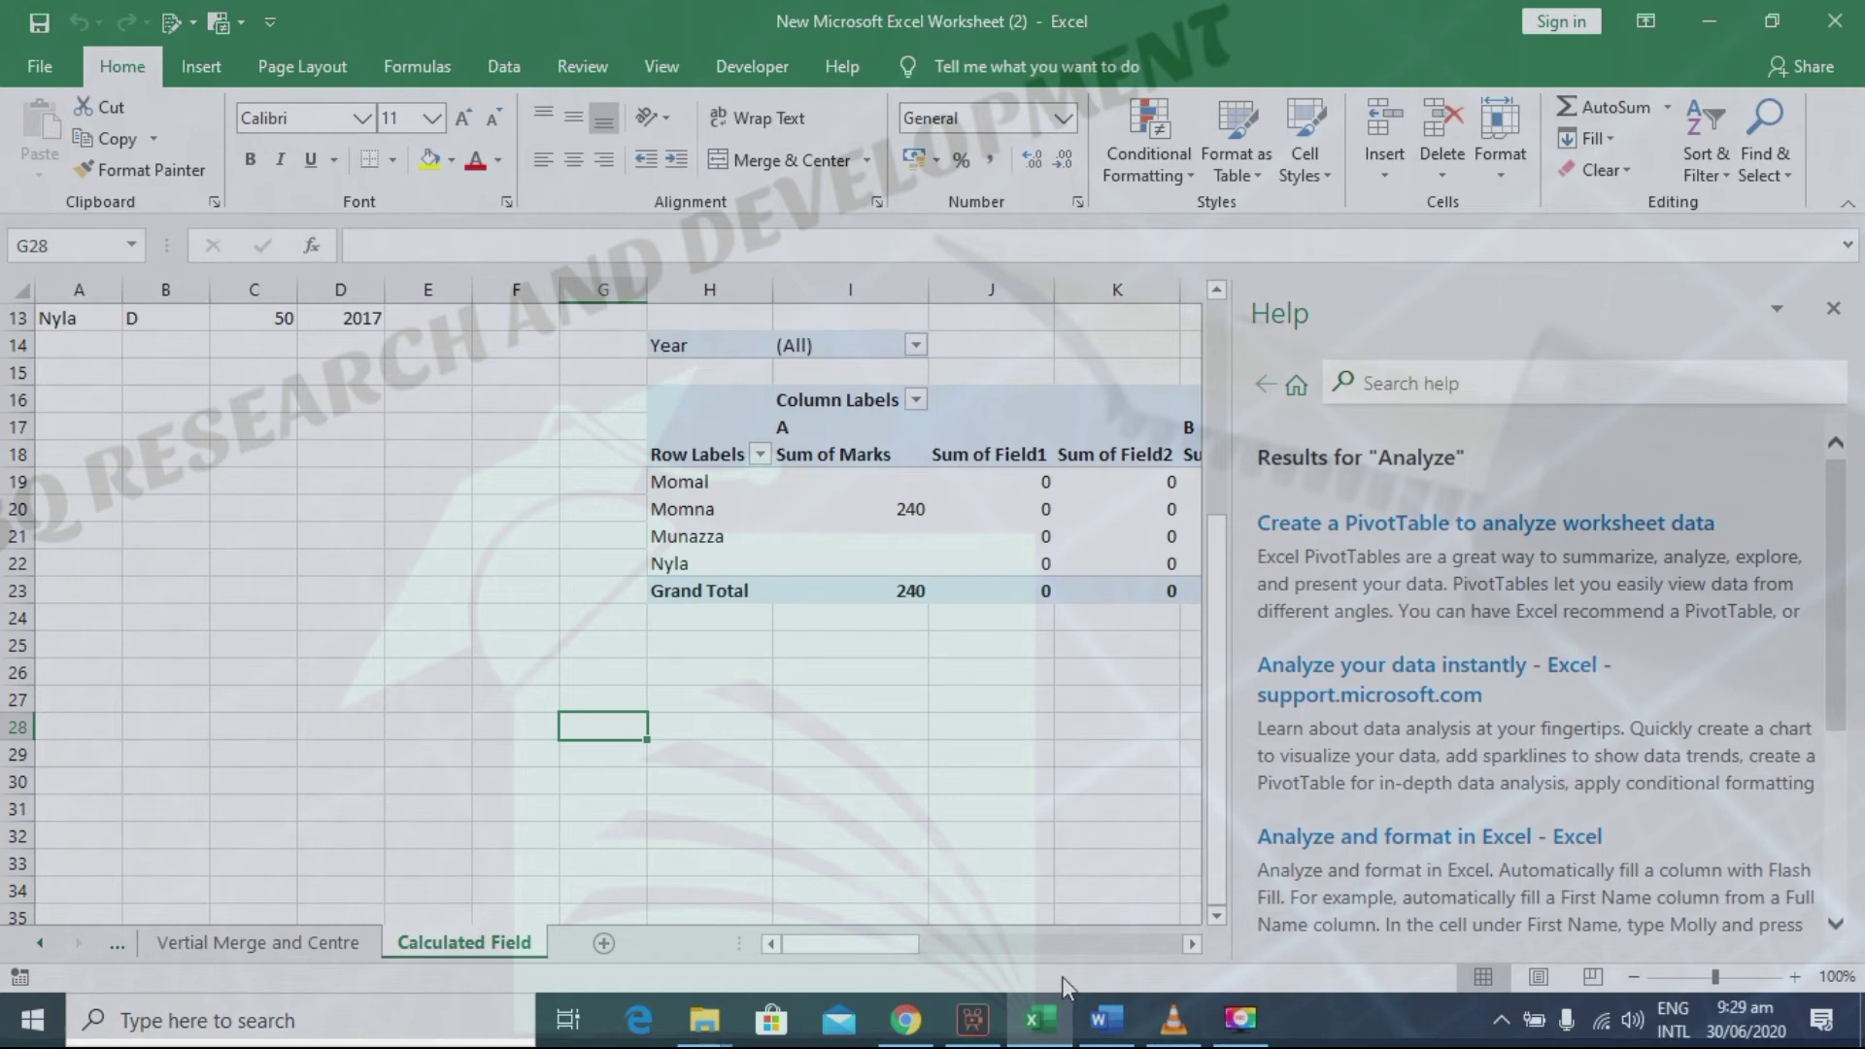
pyautogui.click(1100, 1018)
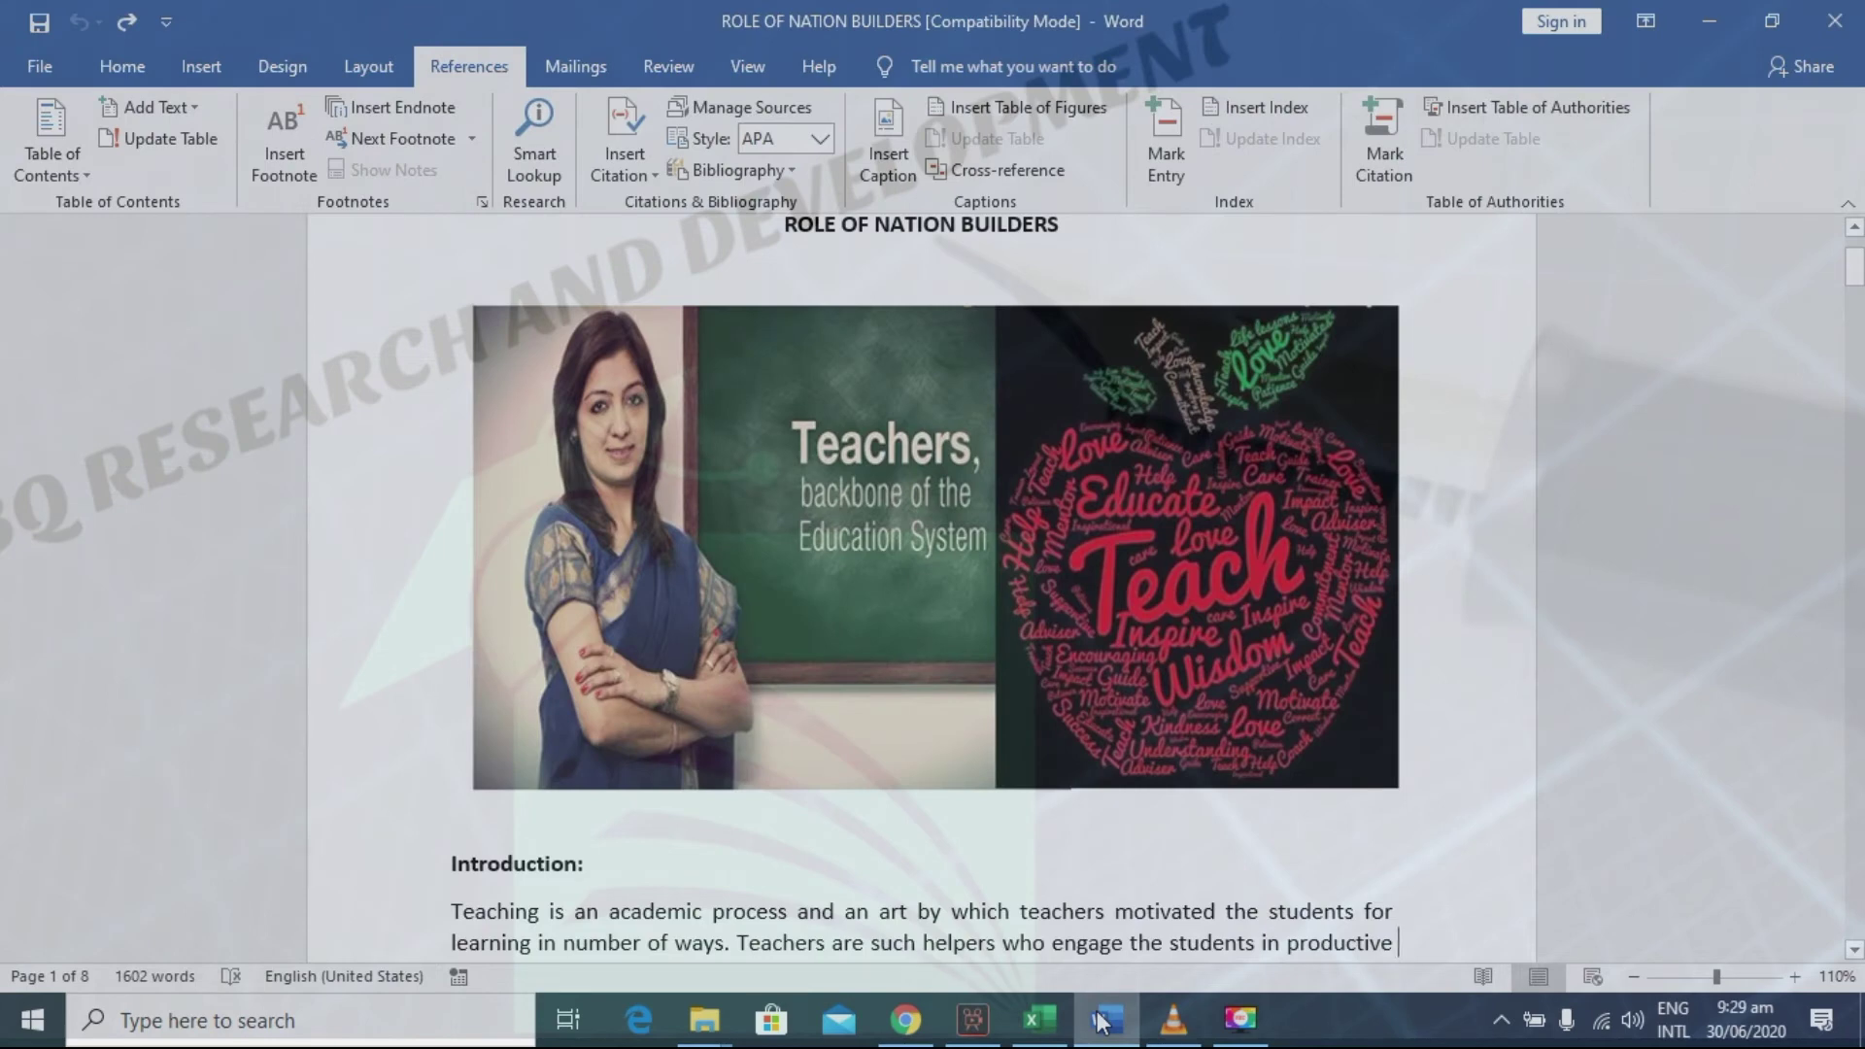
# Step: Apply the Heading 2 style to the Introduction: and Key Words headings
pyautogui.moveTo(1856, 289); pyautogui.dragTo(1855, 305)
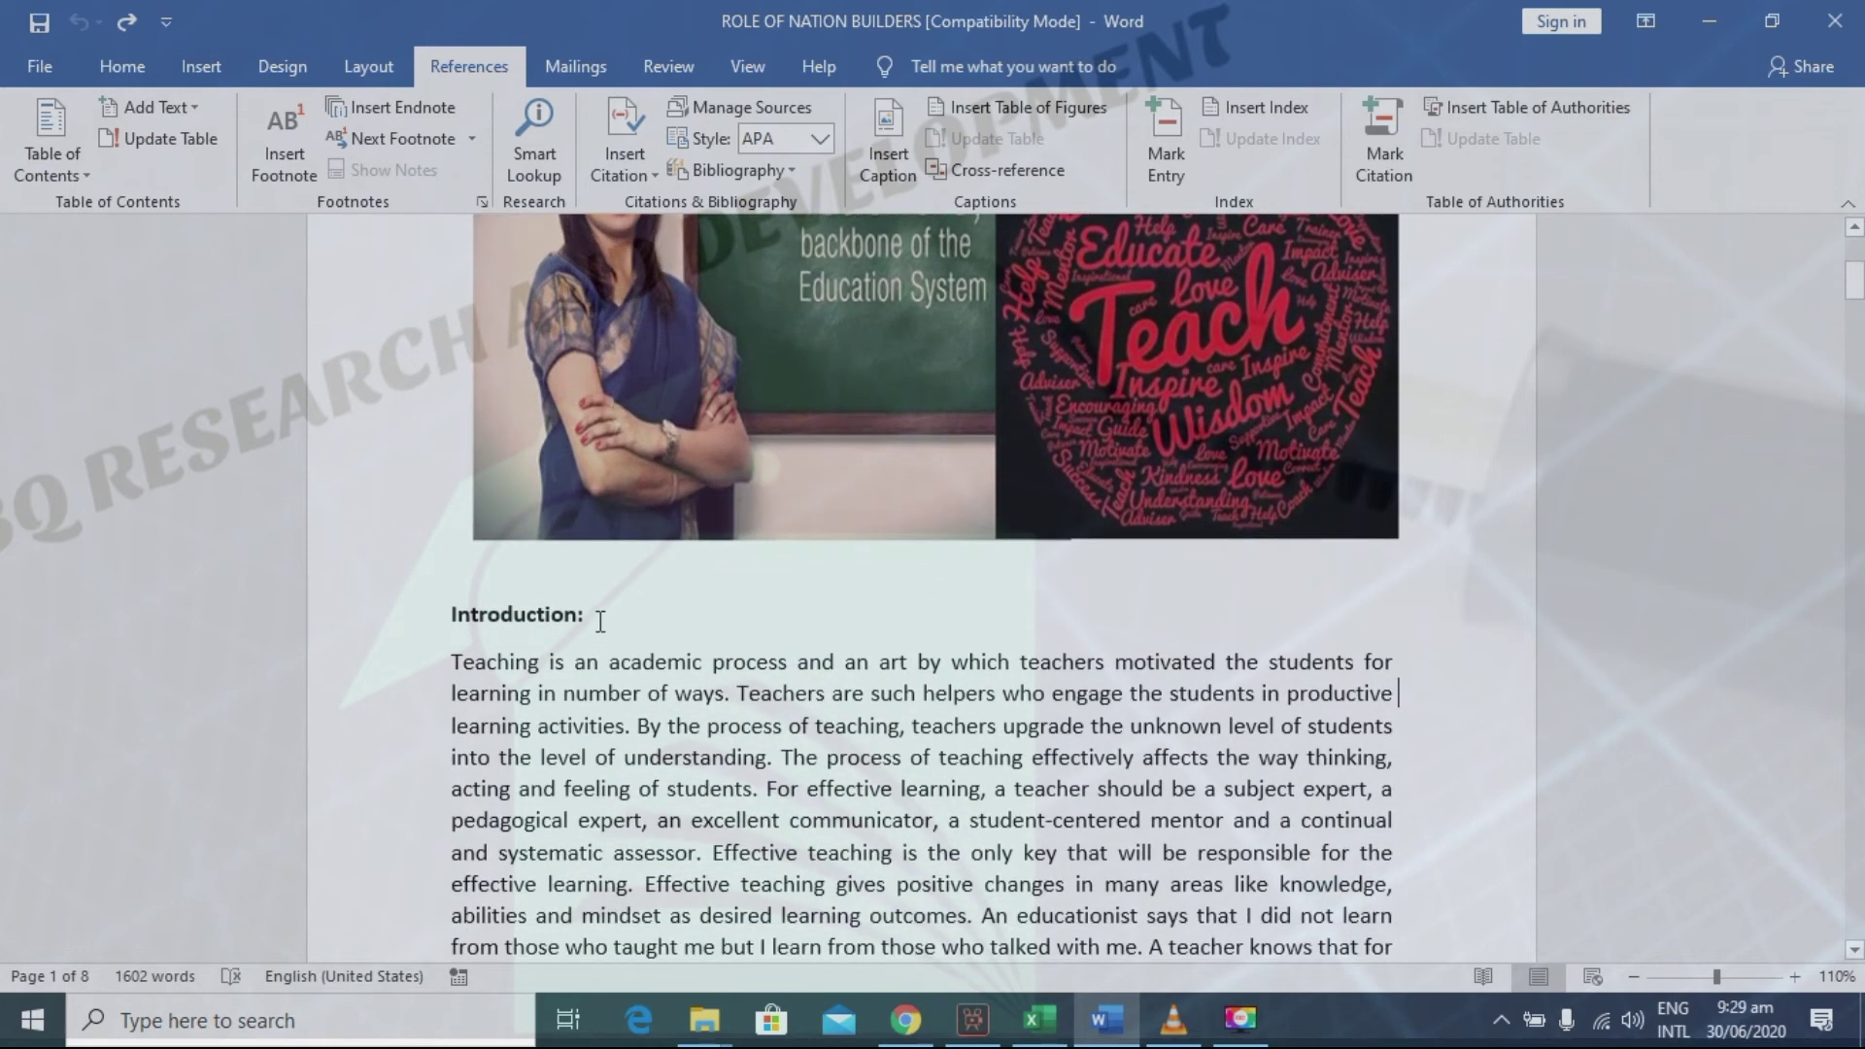
pyautogui.tripleClick(499, 616)
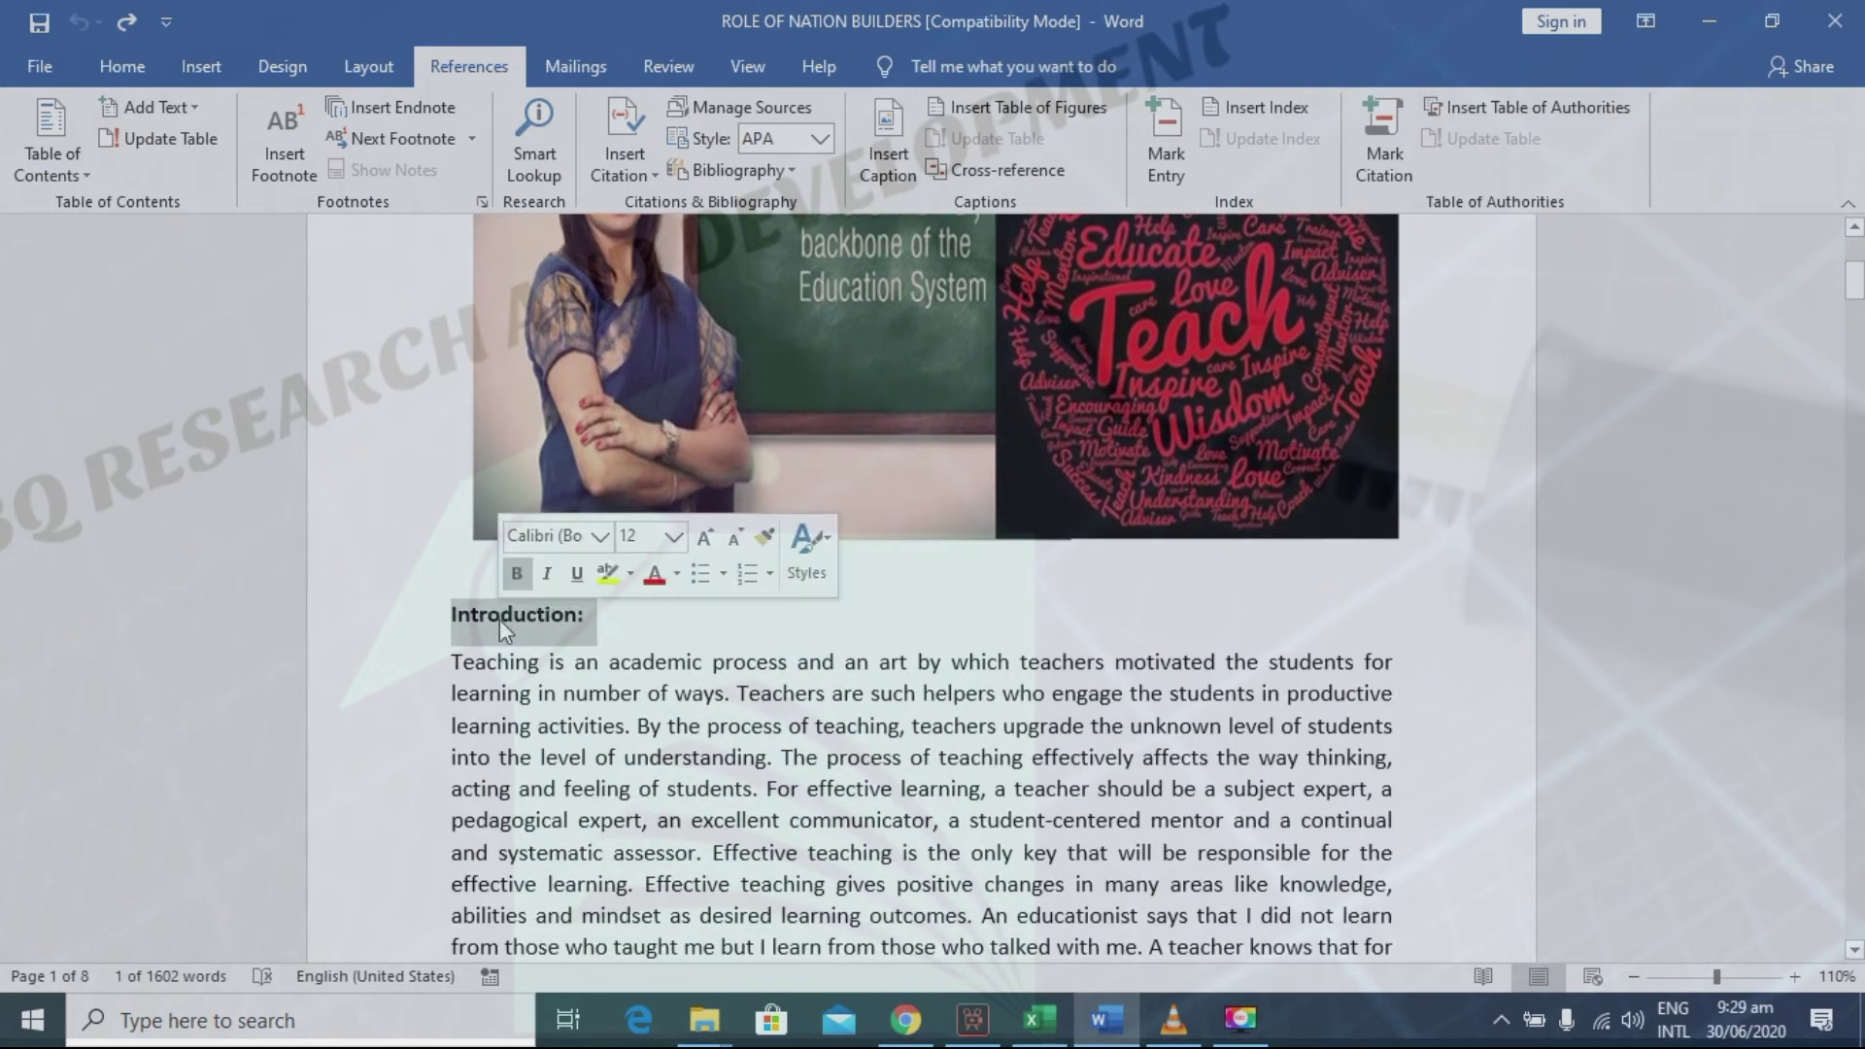
pyautogui.click(114, 64)
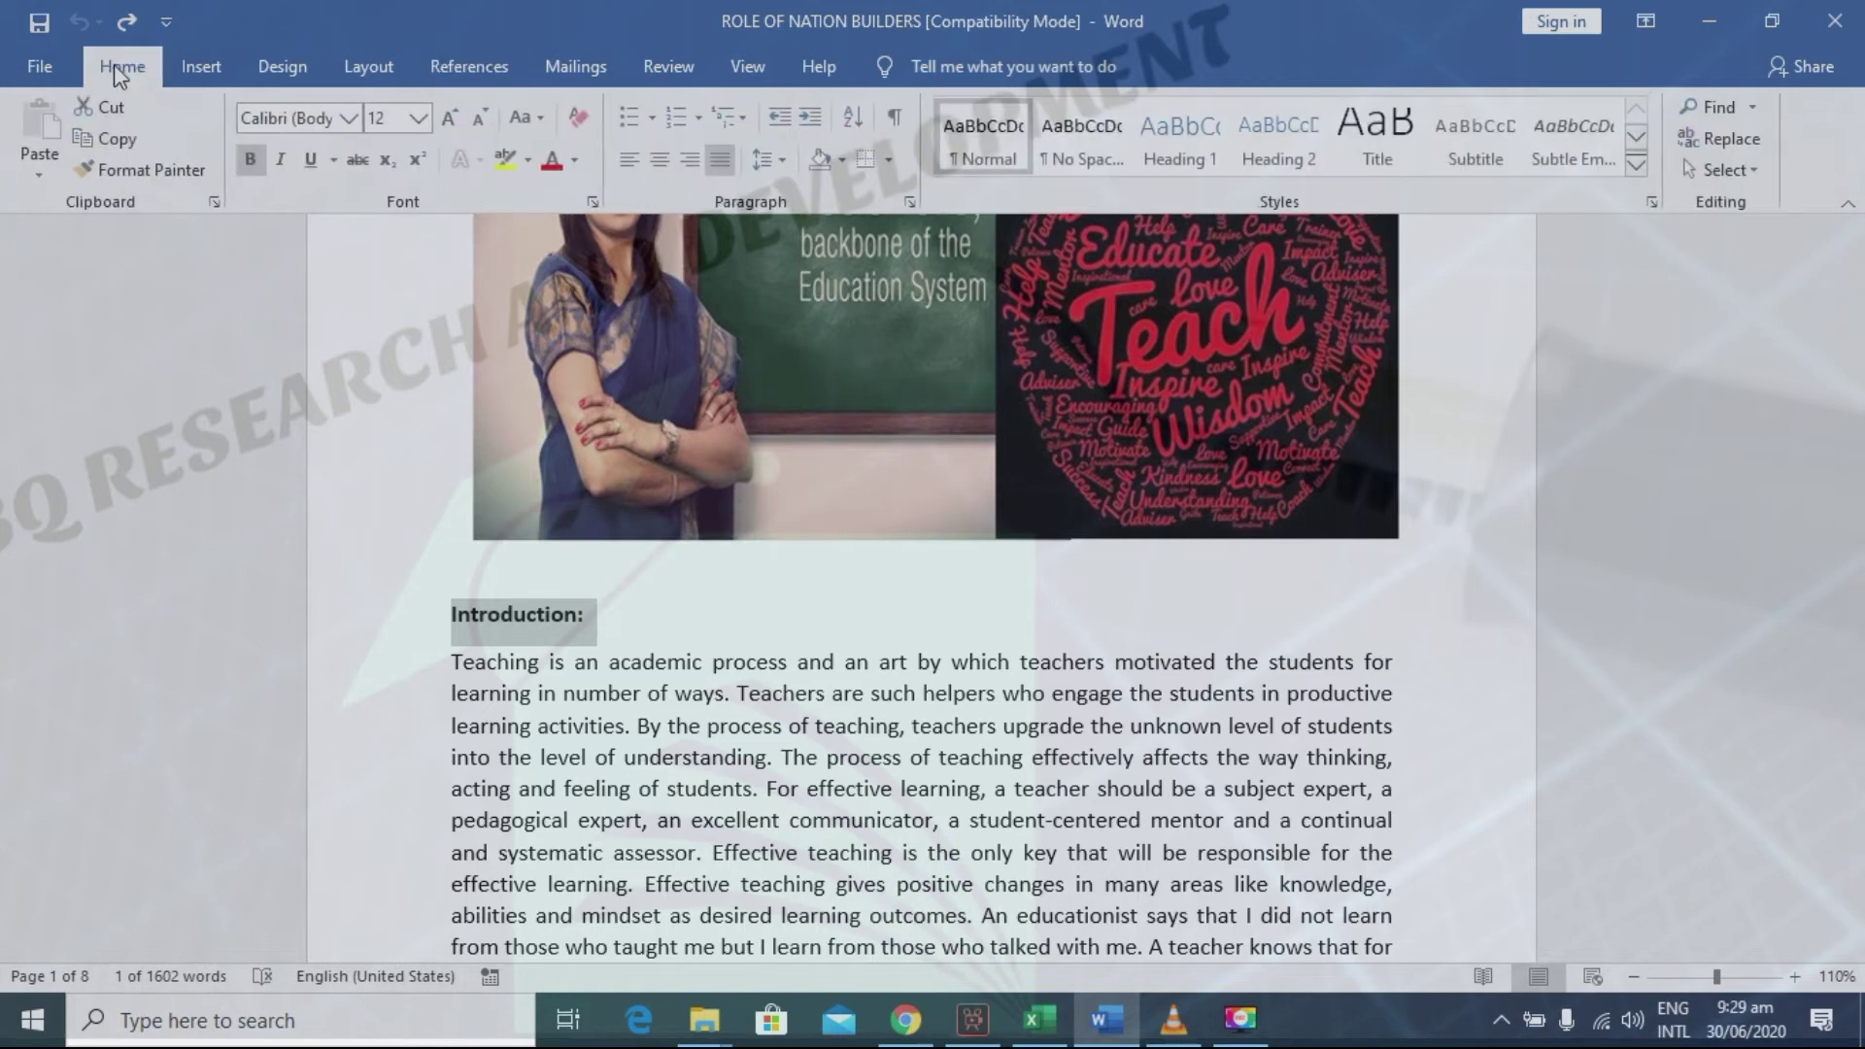
pyautogui.click(1278, 136)
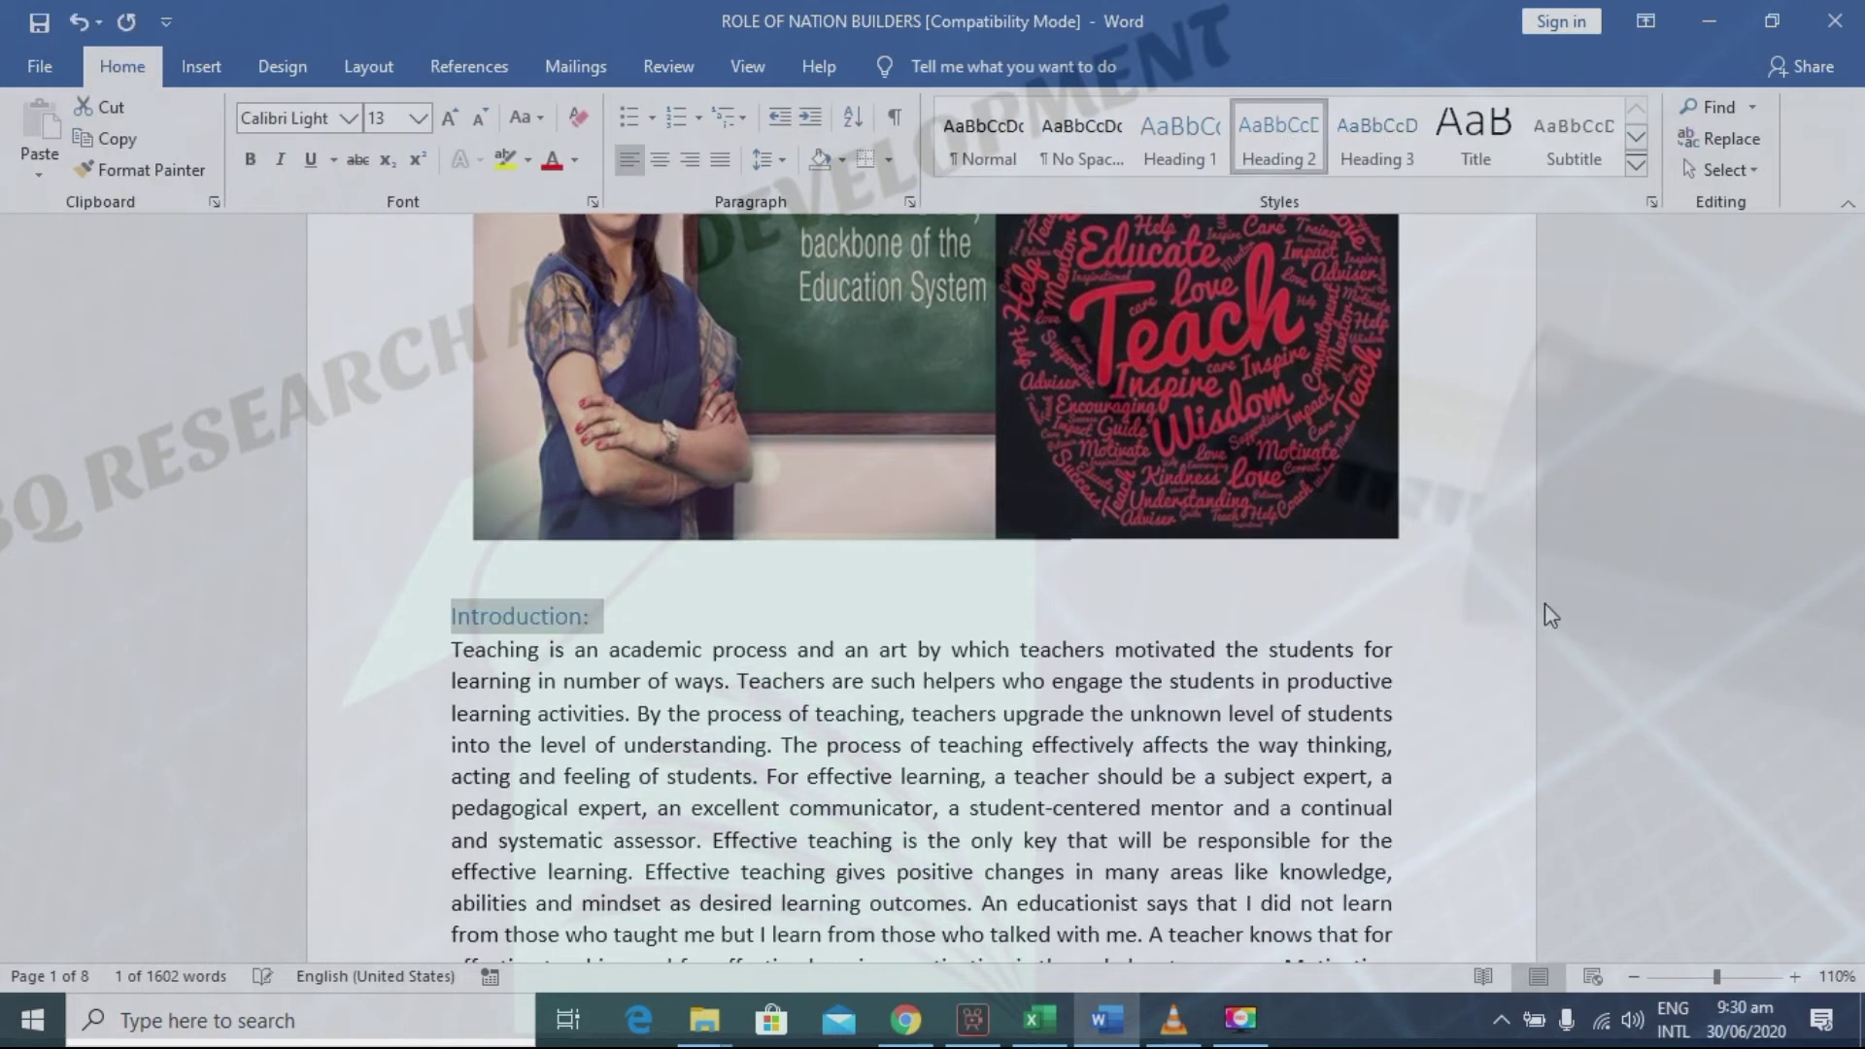
pyautogui.click(1854, 950)
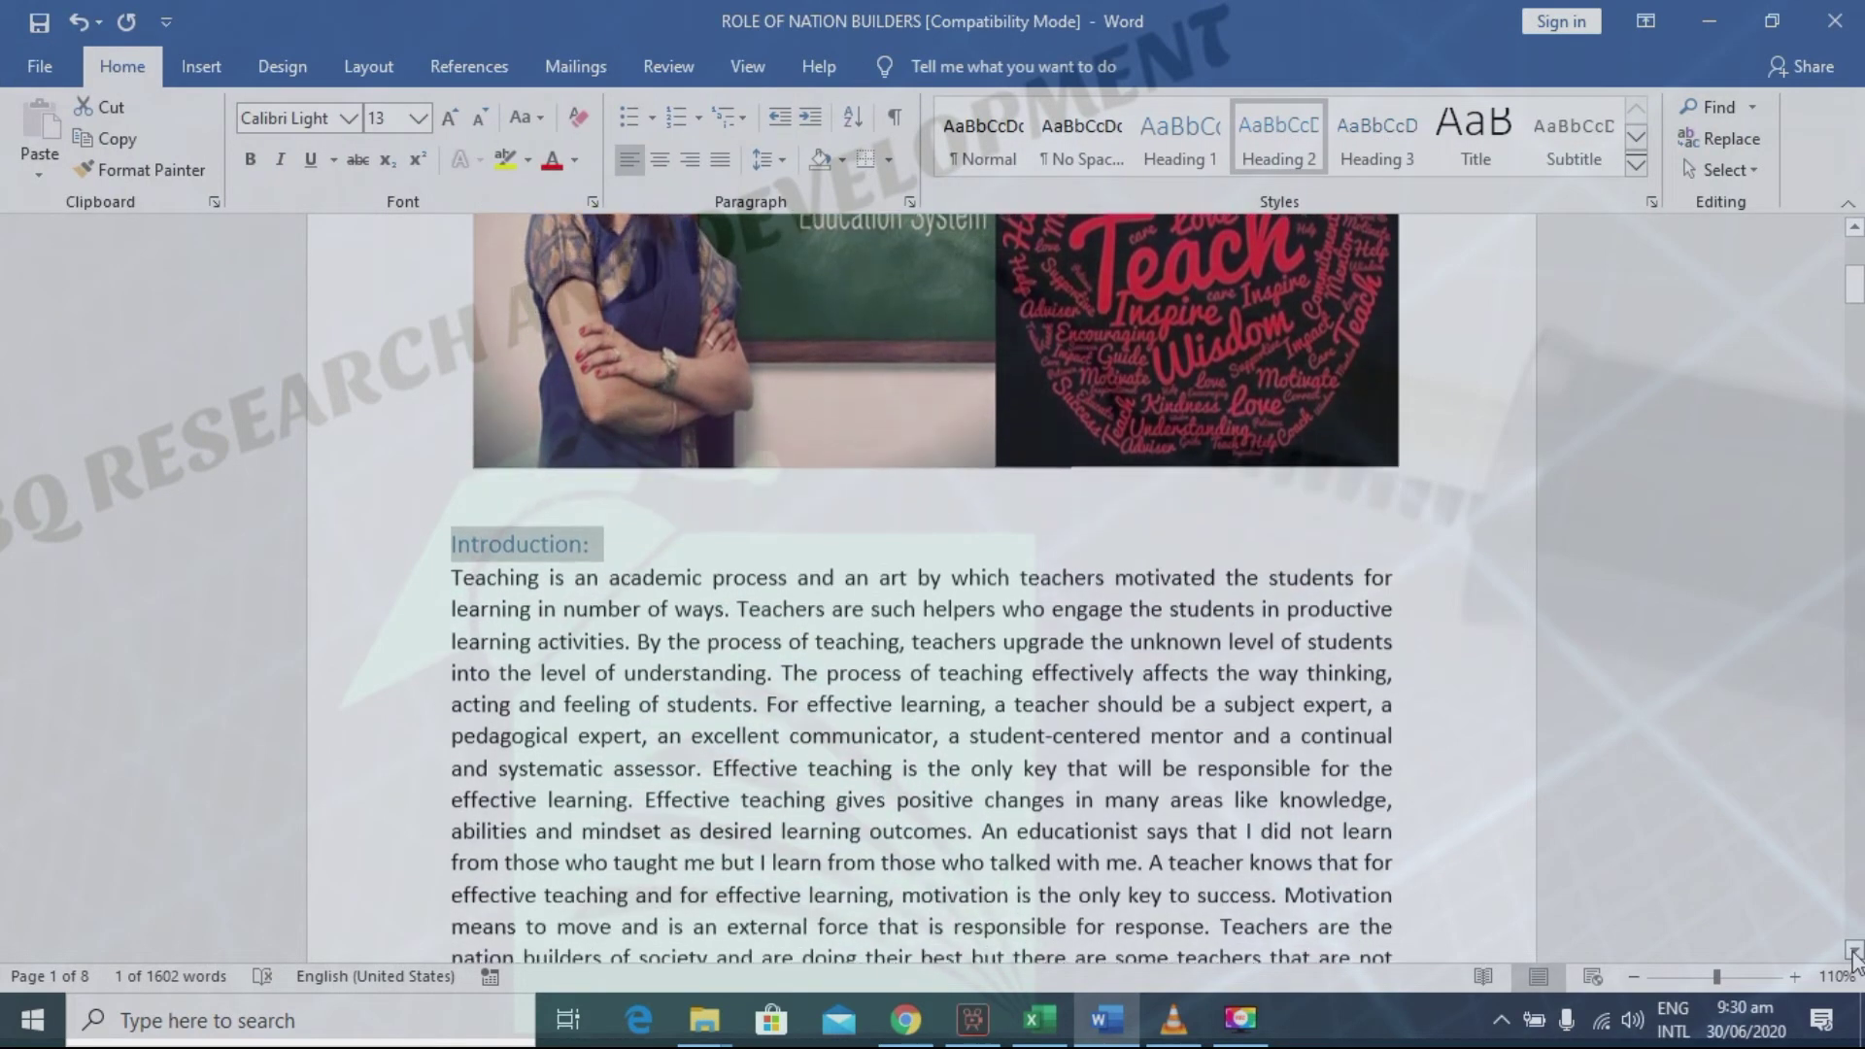
pyautogui.scroll(-2, 1855, 950)
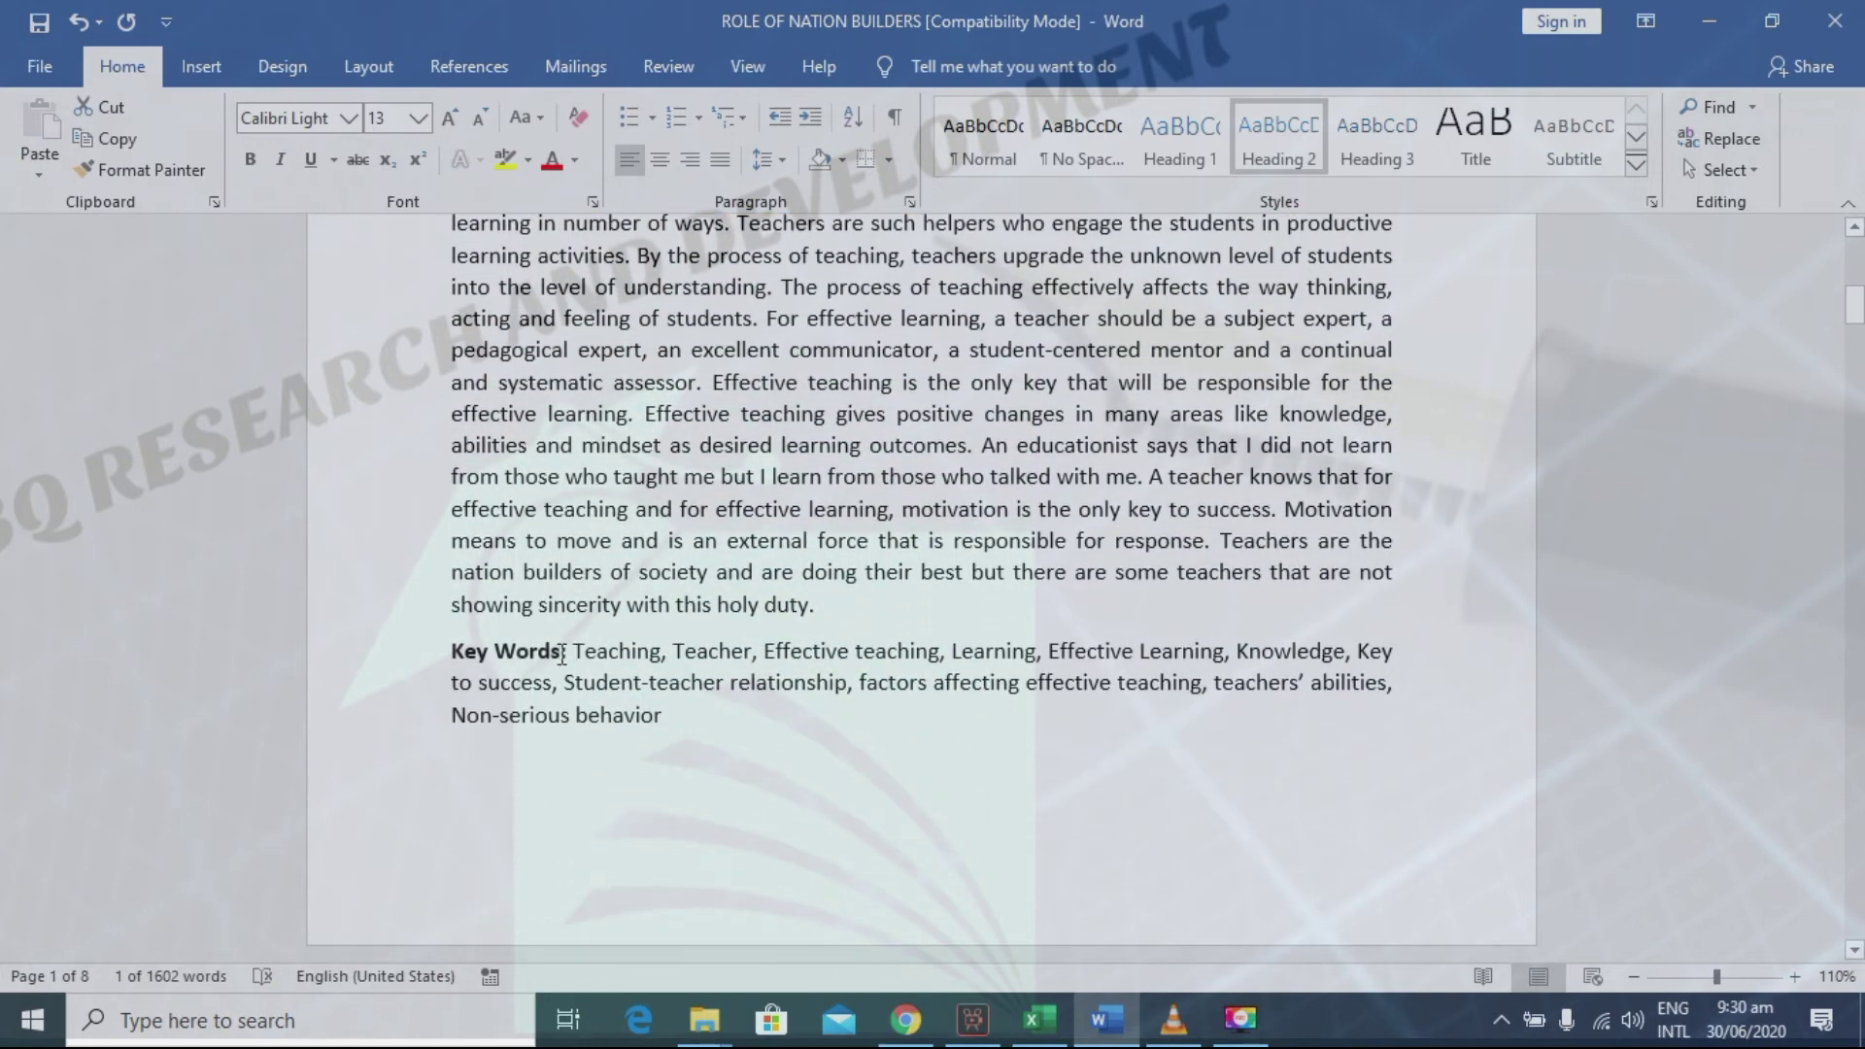
pyautogui.moveTo(561, 653); pyautogui.dragTo(447, 653)
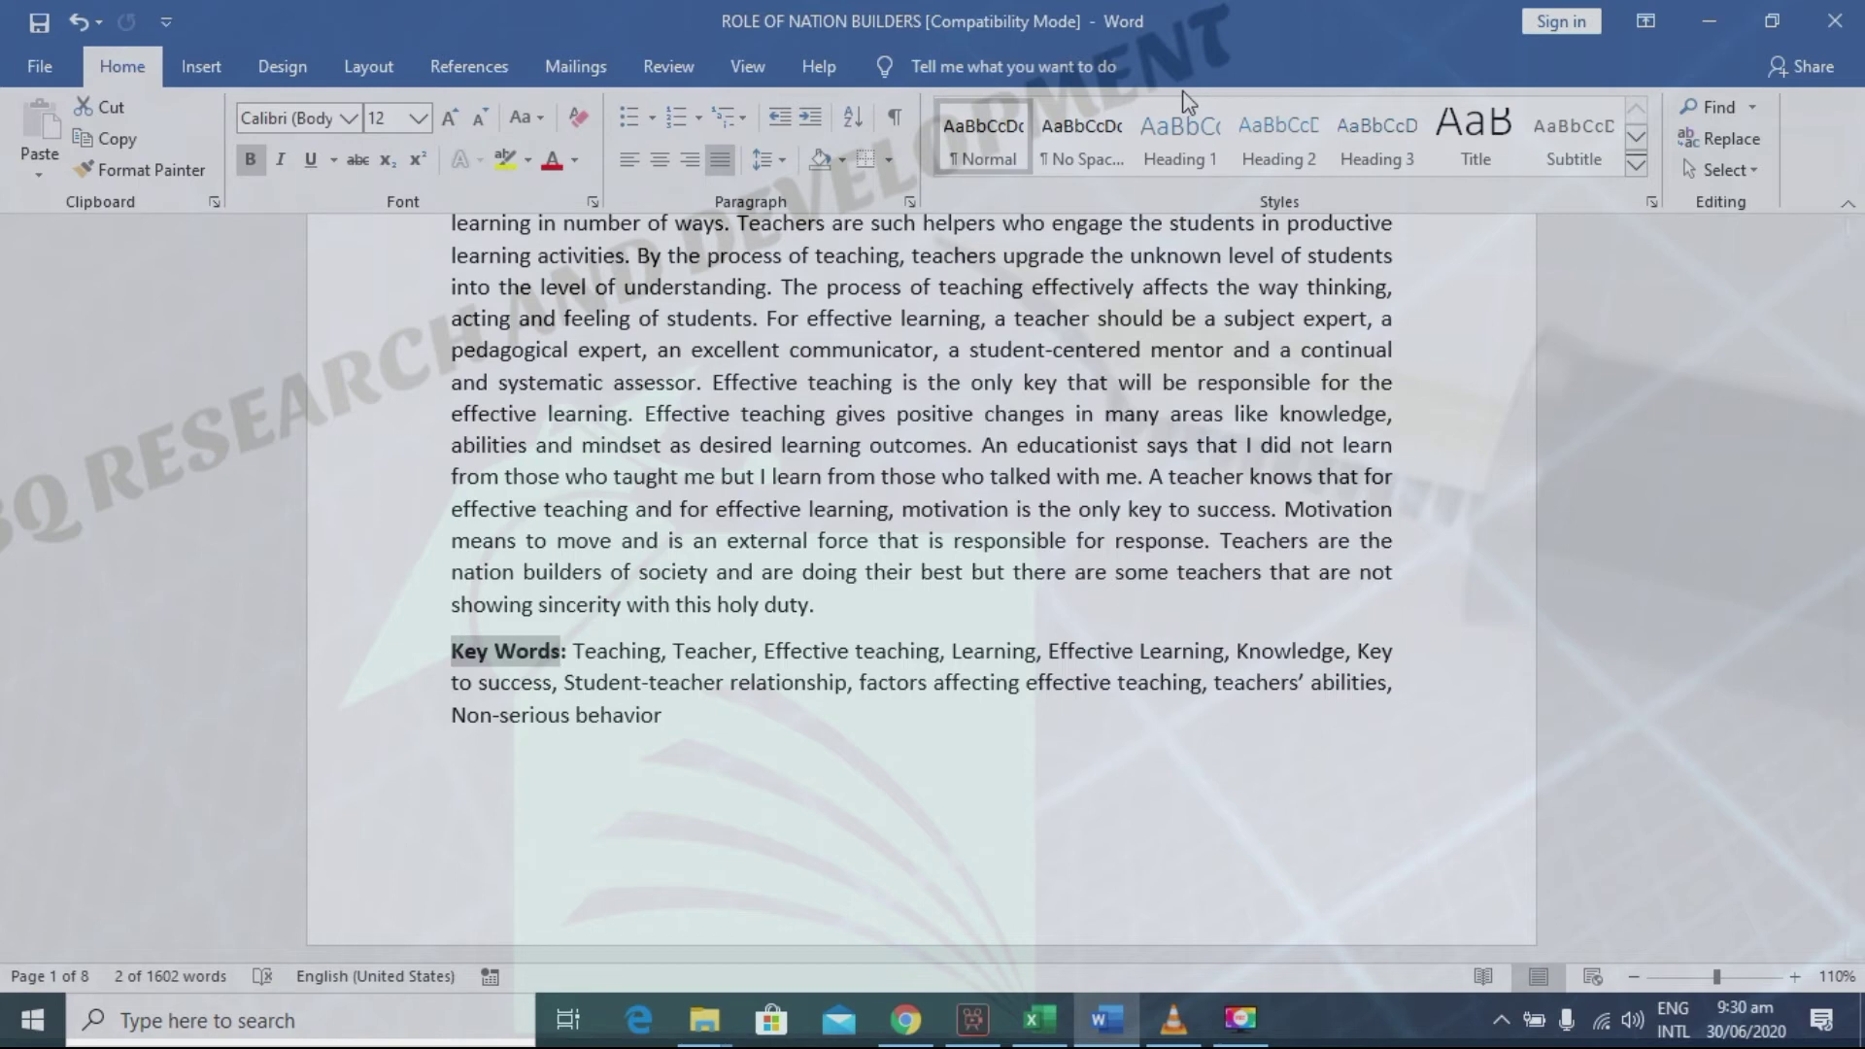
pyautogui.click(1253, 129)
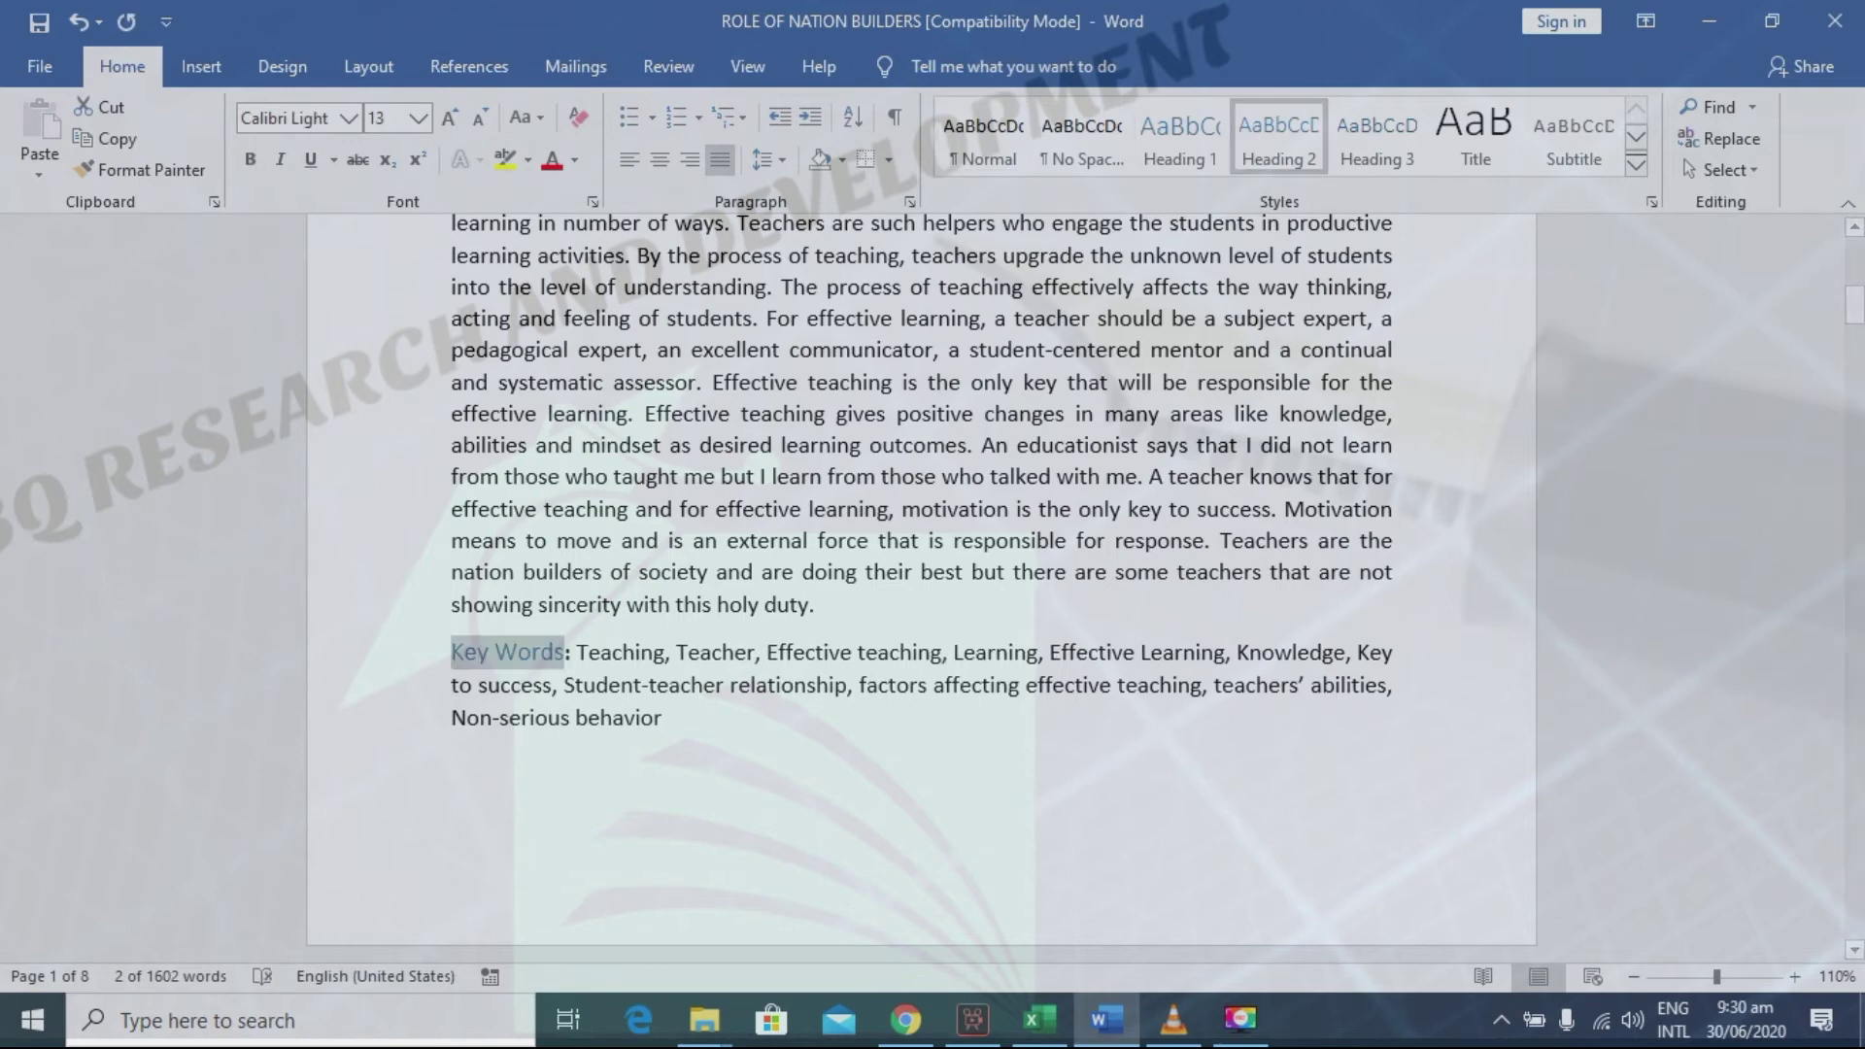
pyautogui.click(1854, 951)
# Step: Apply Heading 2 to Teacher:, then select the Effective Teaching: heading further down
pyautogui.scroll(-5, 1854, 952)
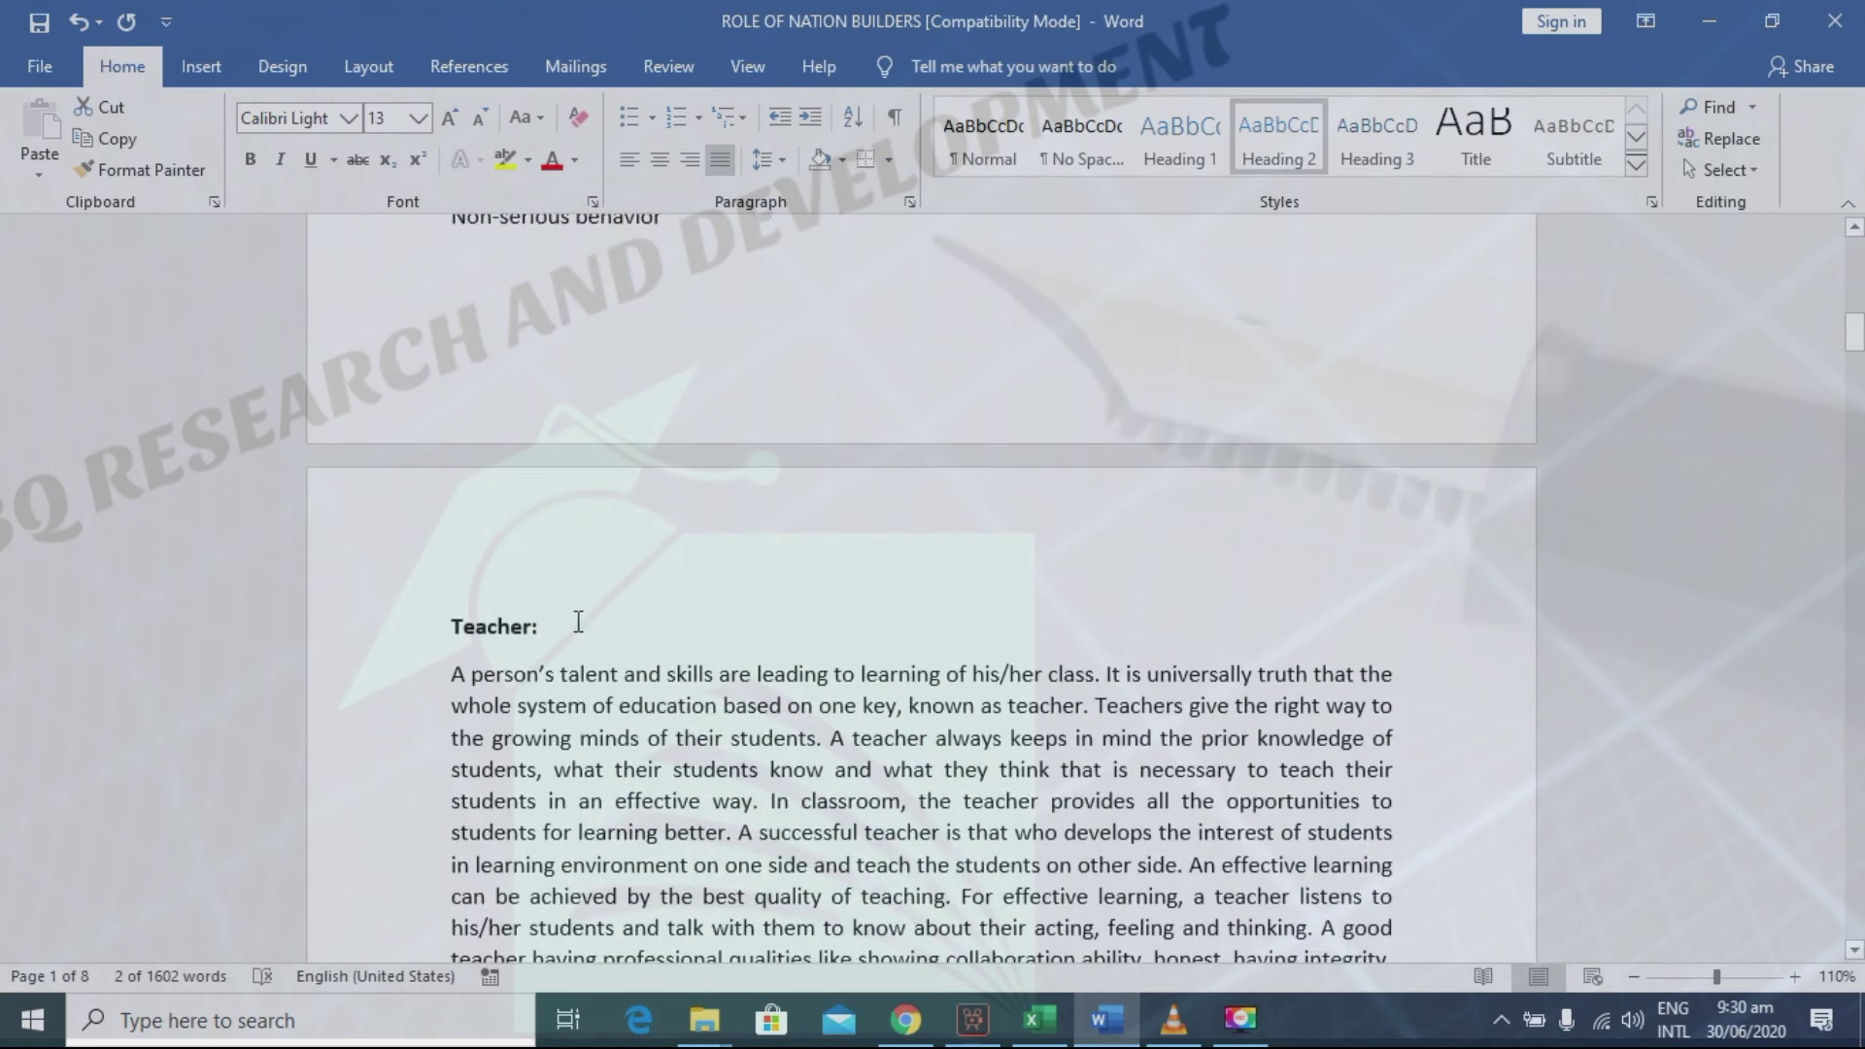
pyautogui.moveTo(545, 635); pyautogui.dragTo(448, 630)
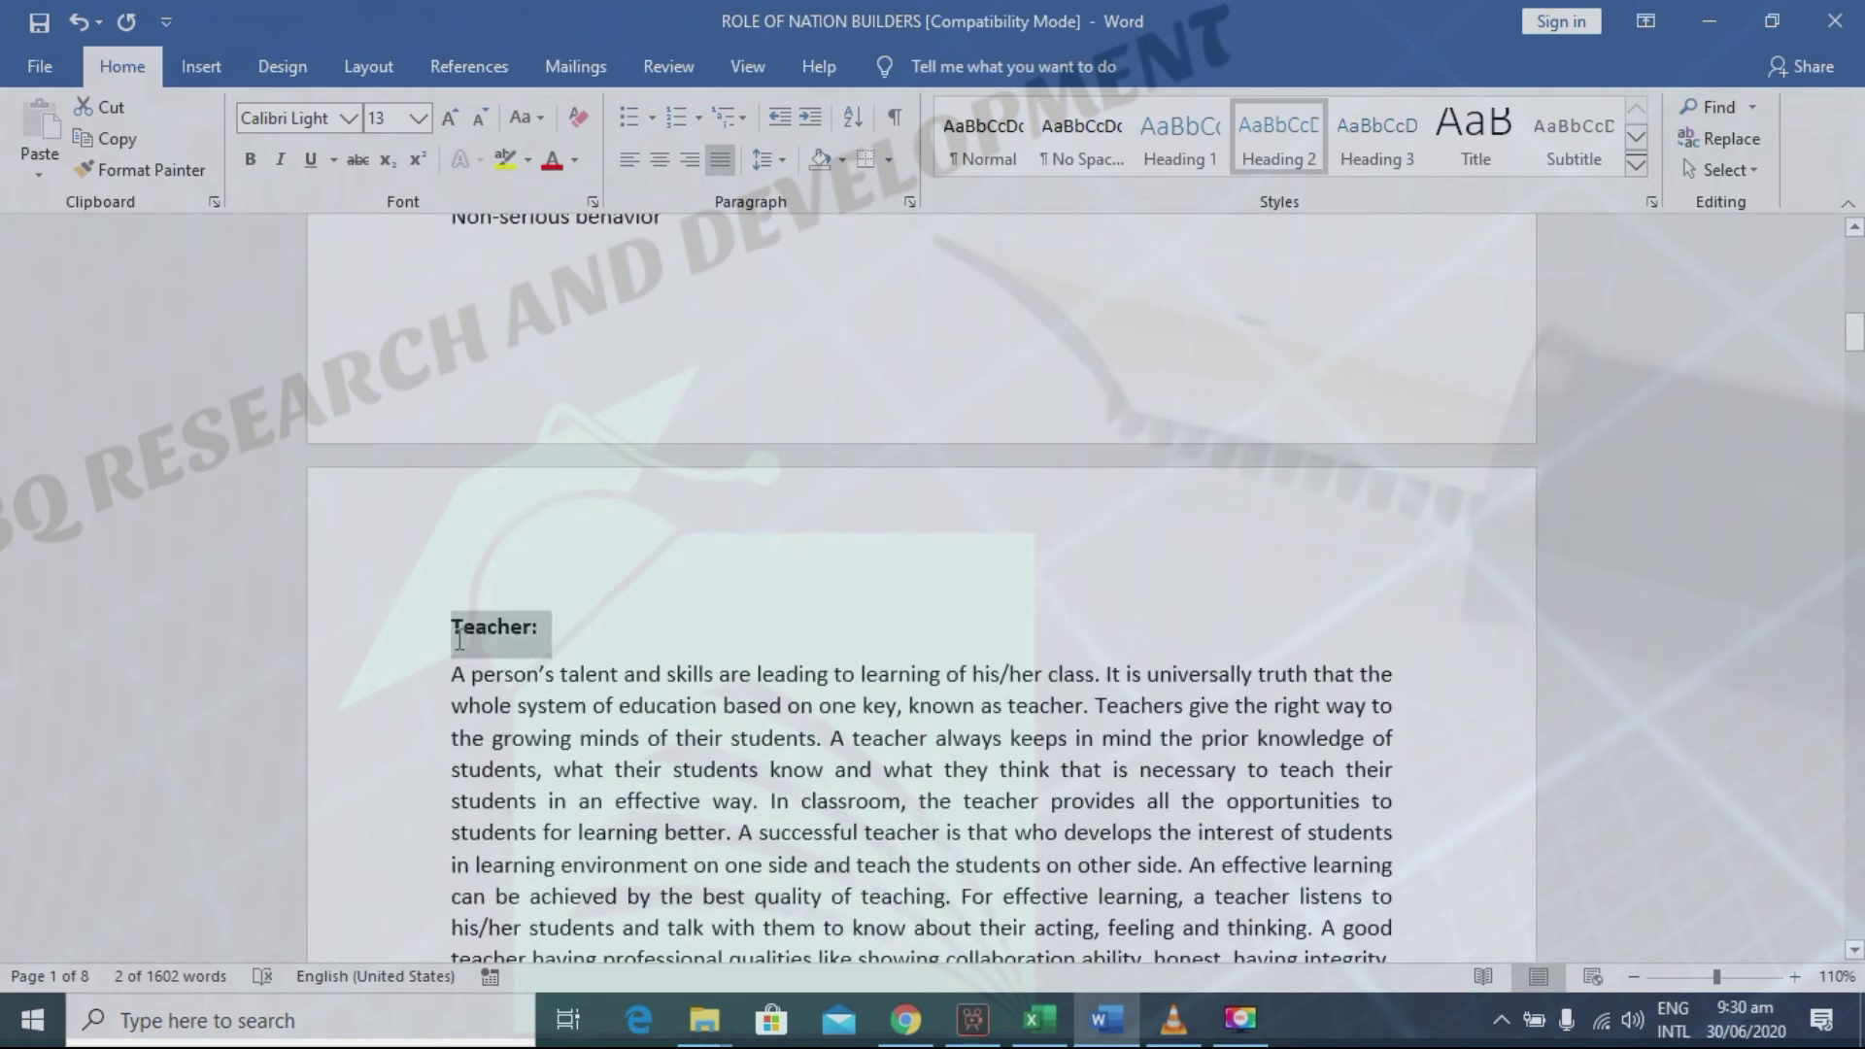
pyautogui.click(1281, 136)
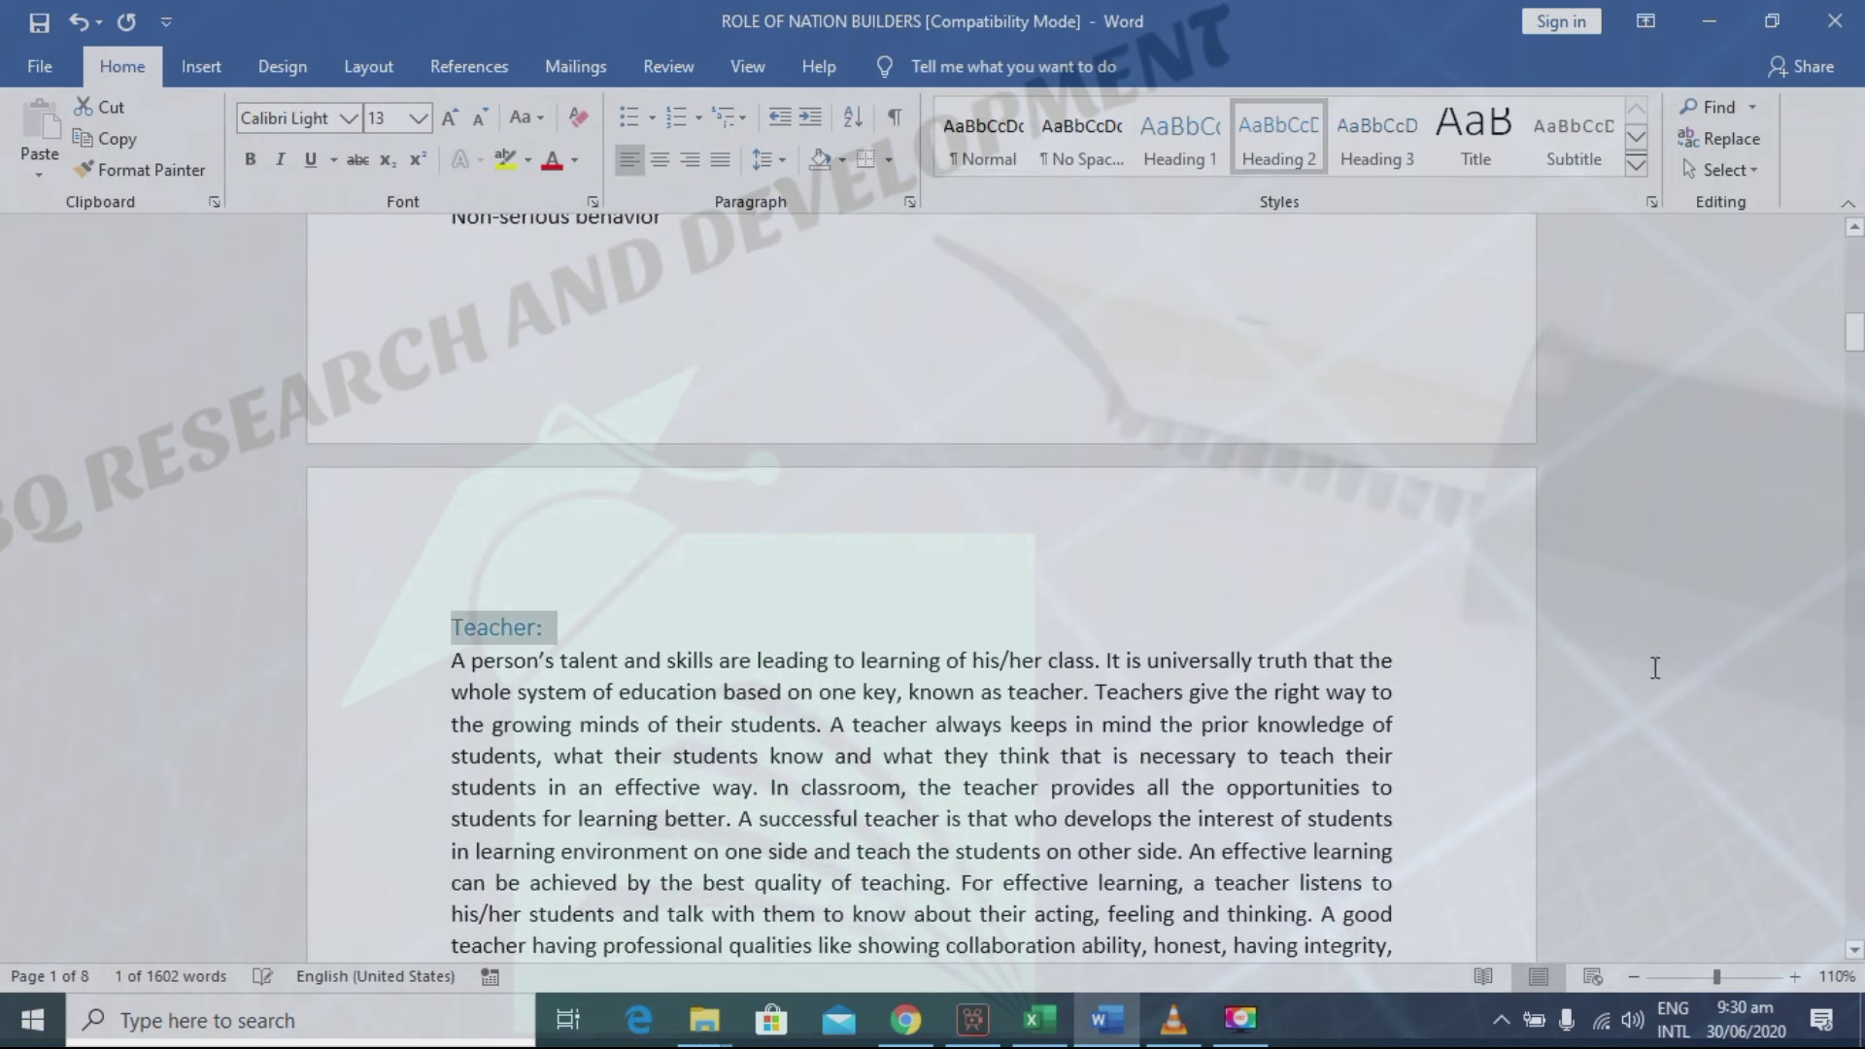
pyautogui.scroll(-1, 1856, 953)
pyautogui.scroll(-2, 1857, 952)
pyautogui.scroll(-2, 1857, 952)
pyautogui.scroll(-2, 1857, 952)
pyautogui.scroll(-3, 1856, 952)
pyautogui.scroll(-1, 1857, 952)
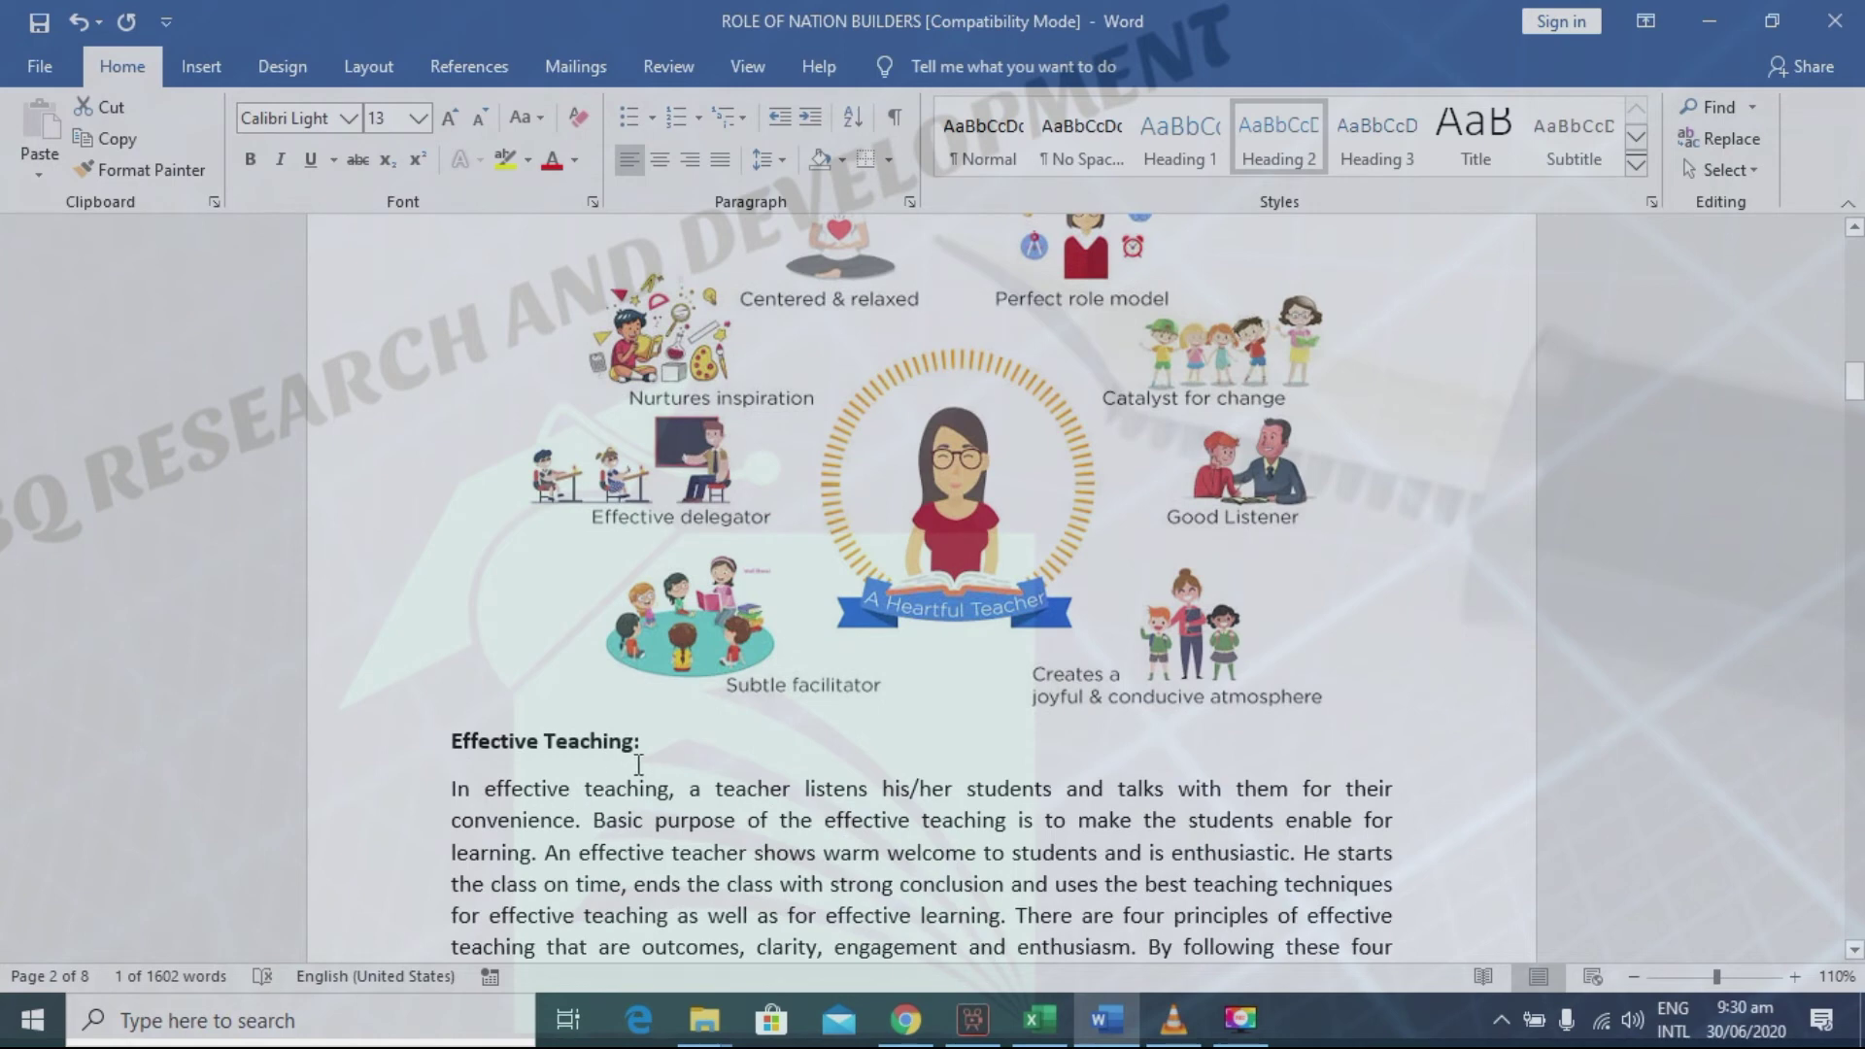
pyautogui.moveTo(636, 748); pyautogui.dragTo(453, 744)
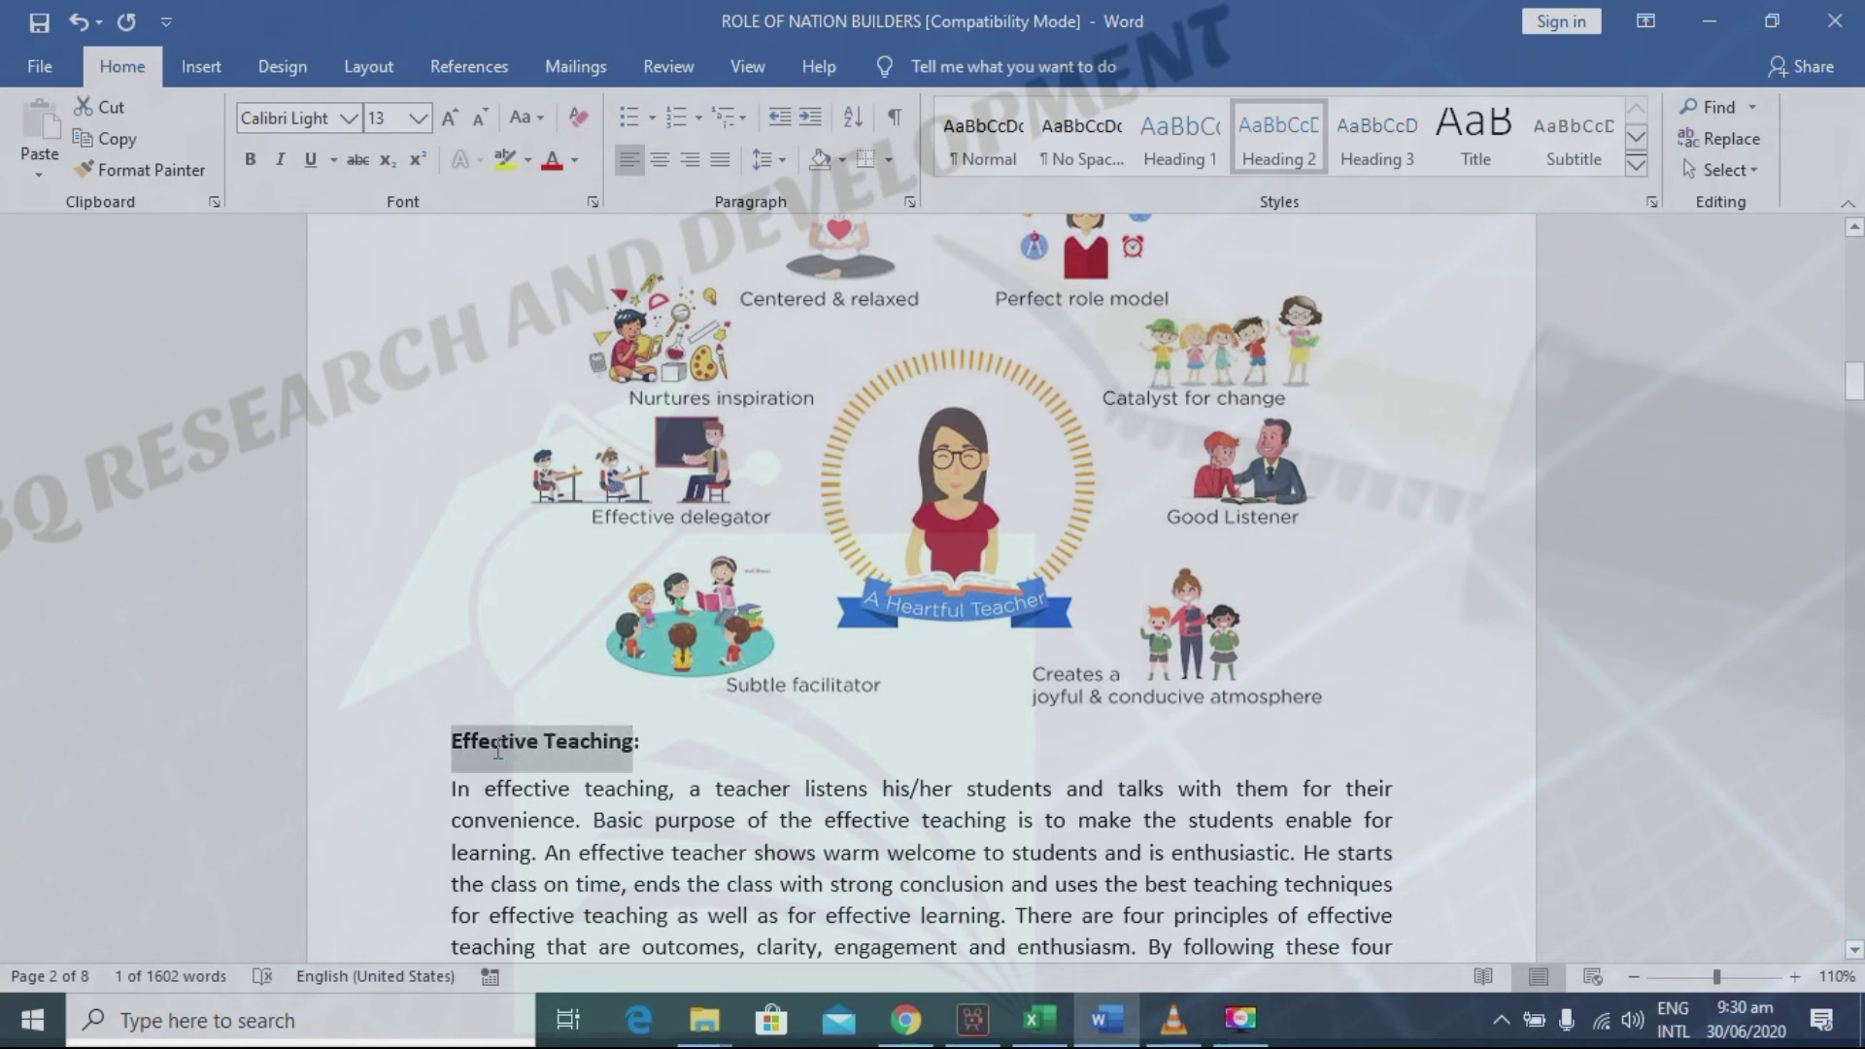
# Step: Apply Heading 2 to Effective Teaching: and Factors affecting the effective teaching
pyautogui.click(1249, 158)
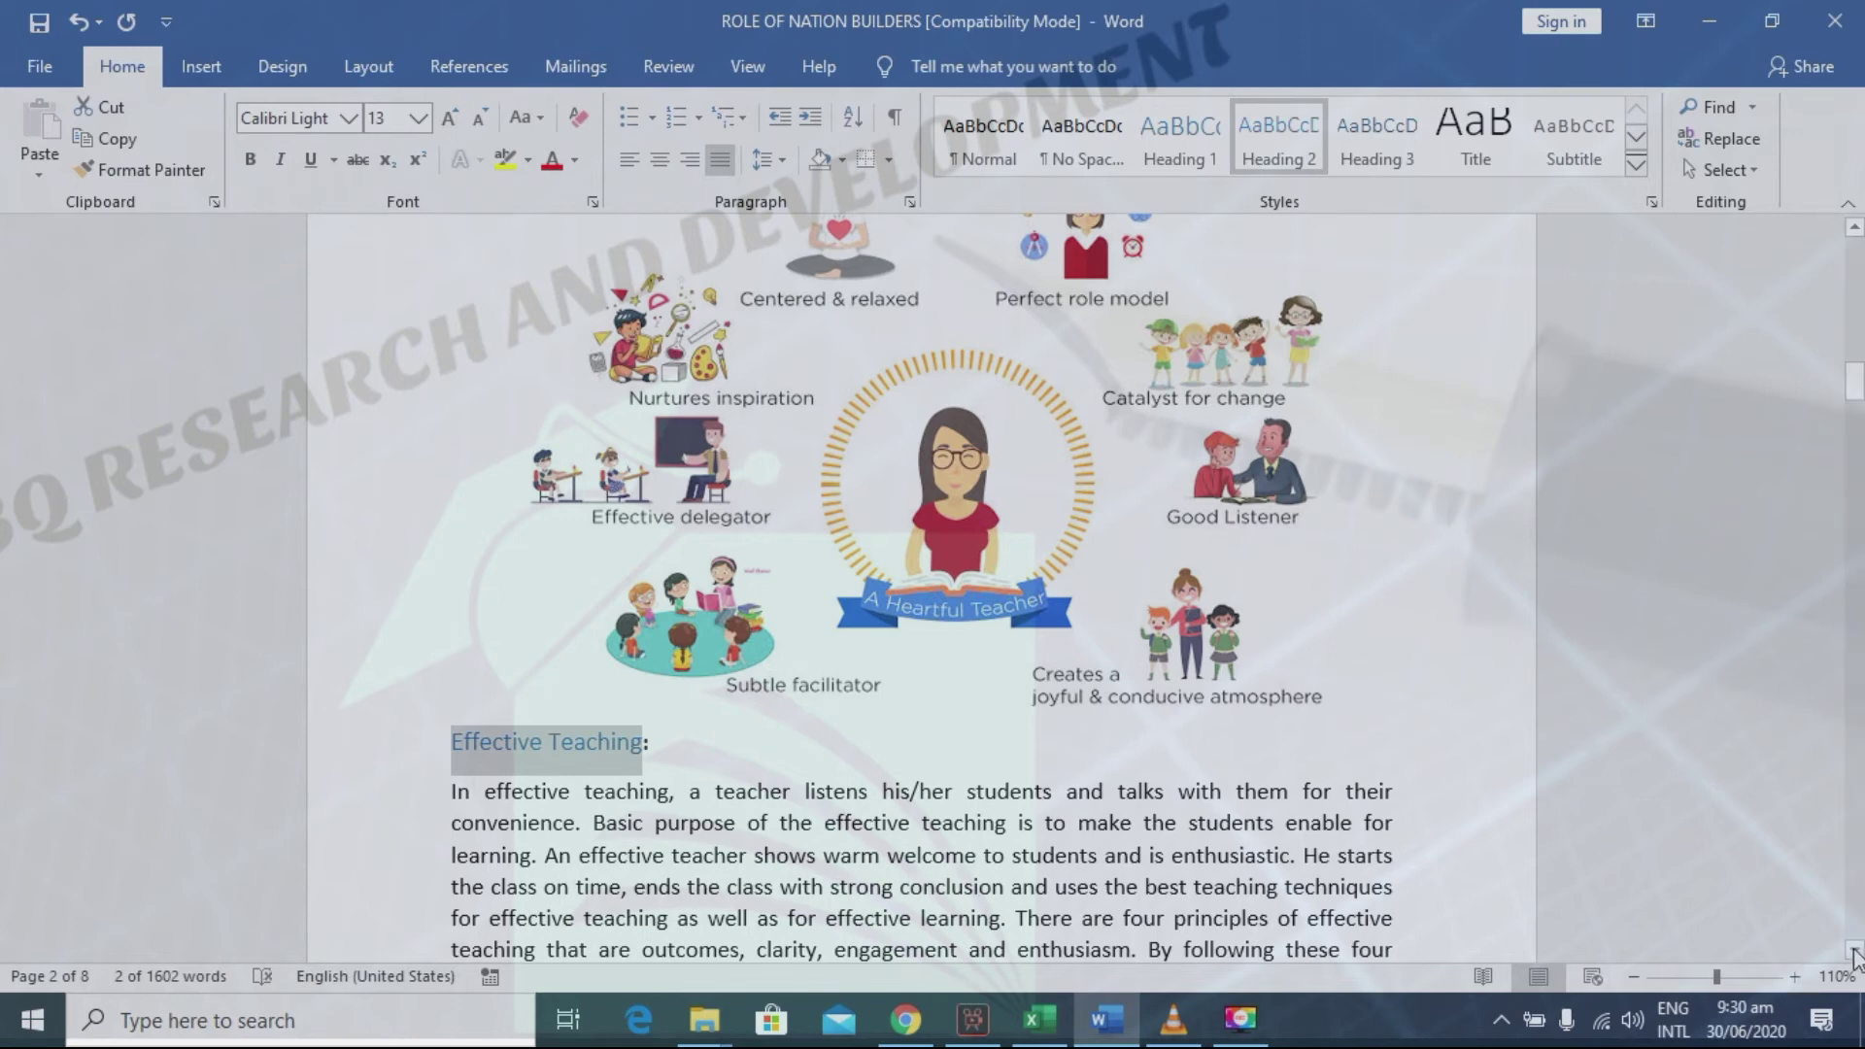
pyautogui.scroll(-2, 1856, 952)
pyautogui.scroll(-2, 1857, 953)
pyautogui.scroll(-2, 1856, 952)
pyautogui.scroll(-2, 1857, 953)
pyautogui.scroll(-2, 1857, 952)
pyautogui.scroll(-2, 1856, 952)
pyautogui.scroll(-2, 1857, 952)
pyautogui.scroll(-2, 1856, 952)
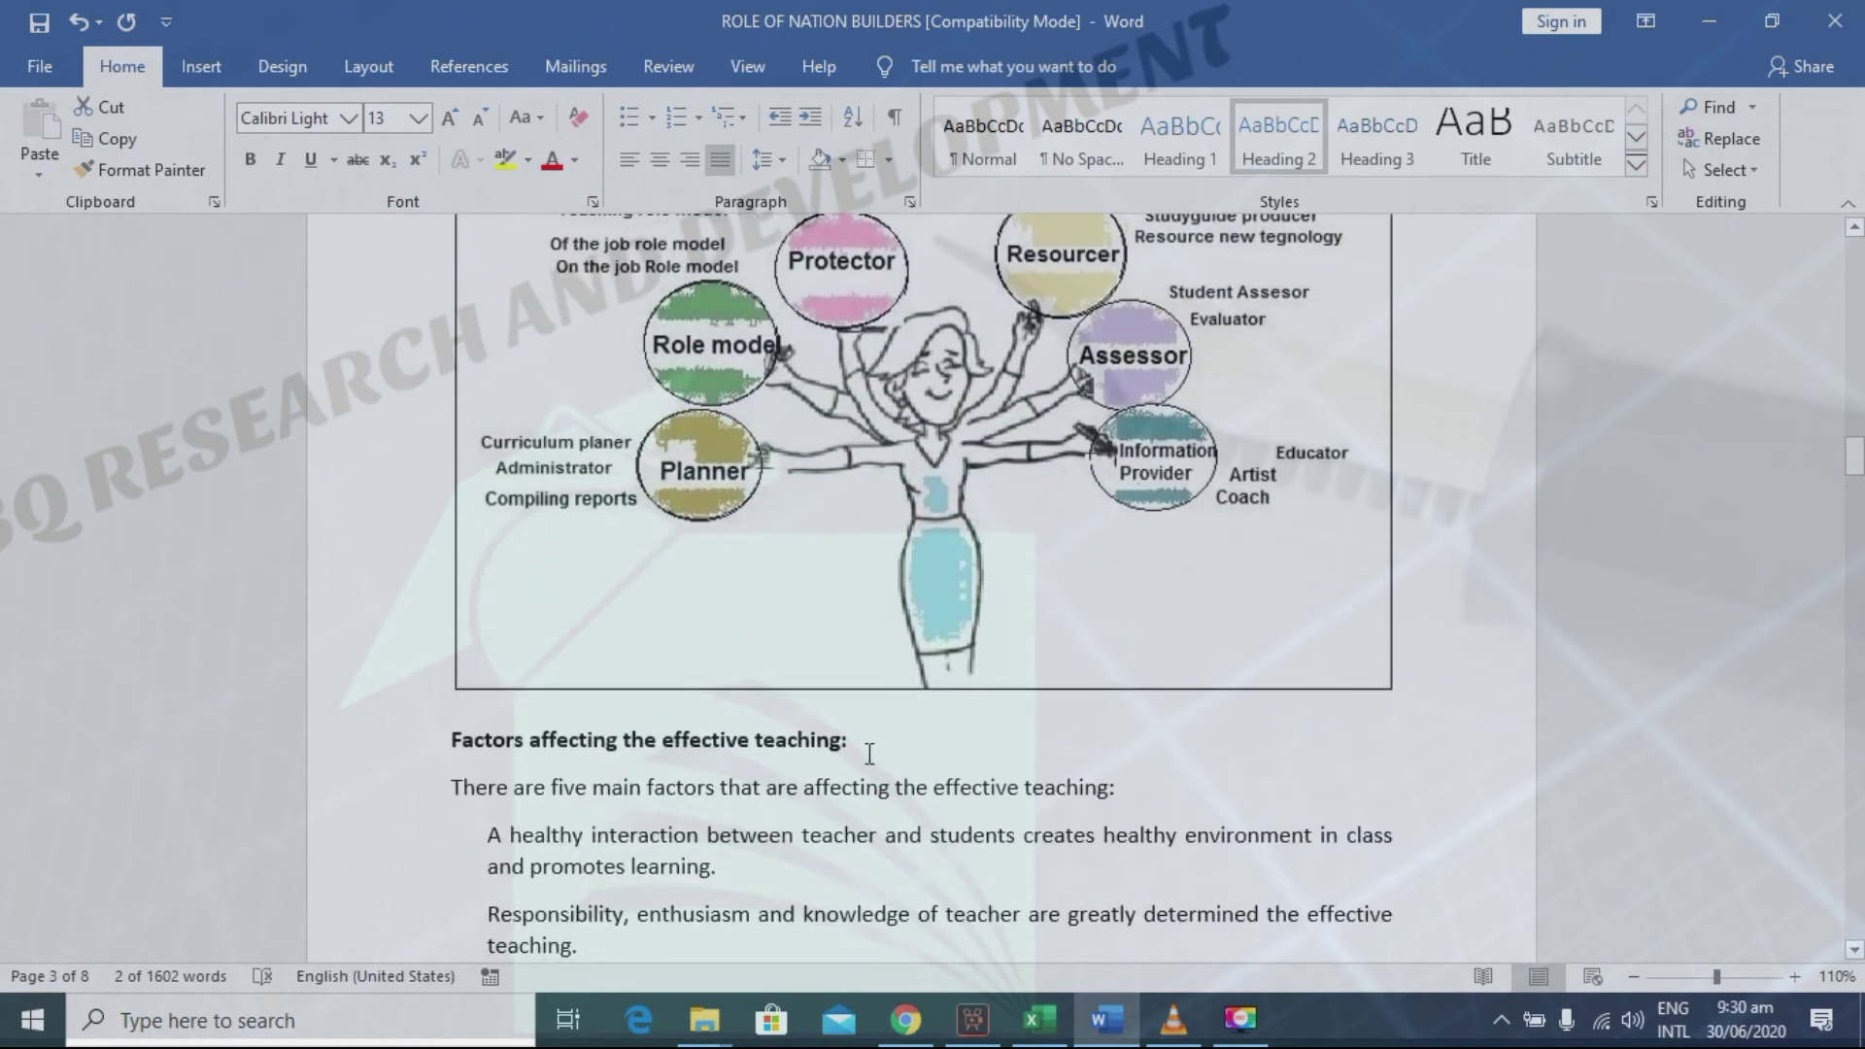
pyautogui.moveTo(847, 742); pyautogui.dragTo(404, 744)
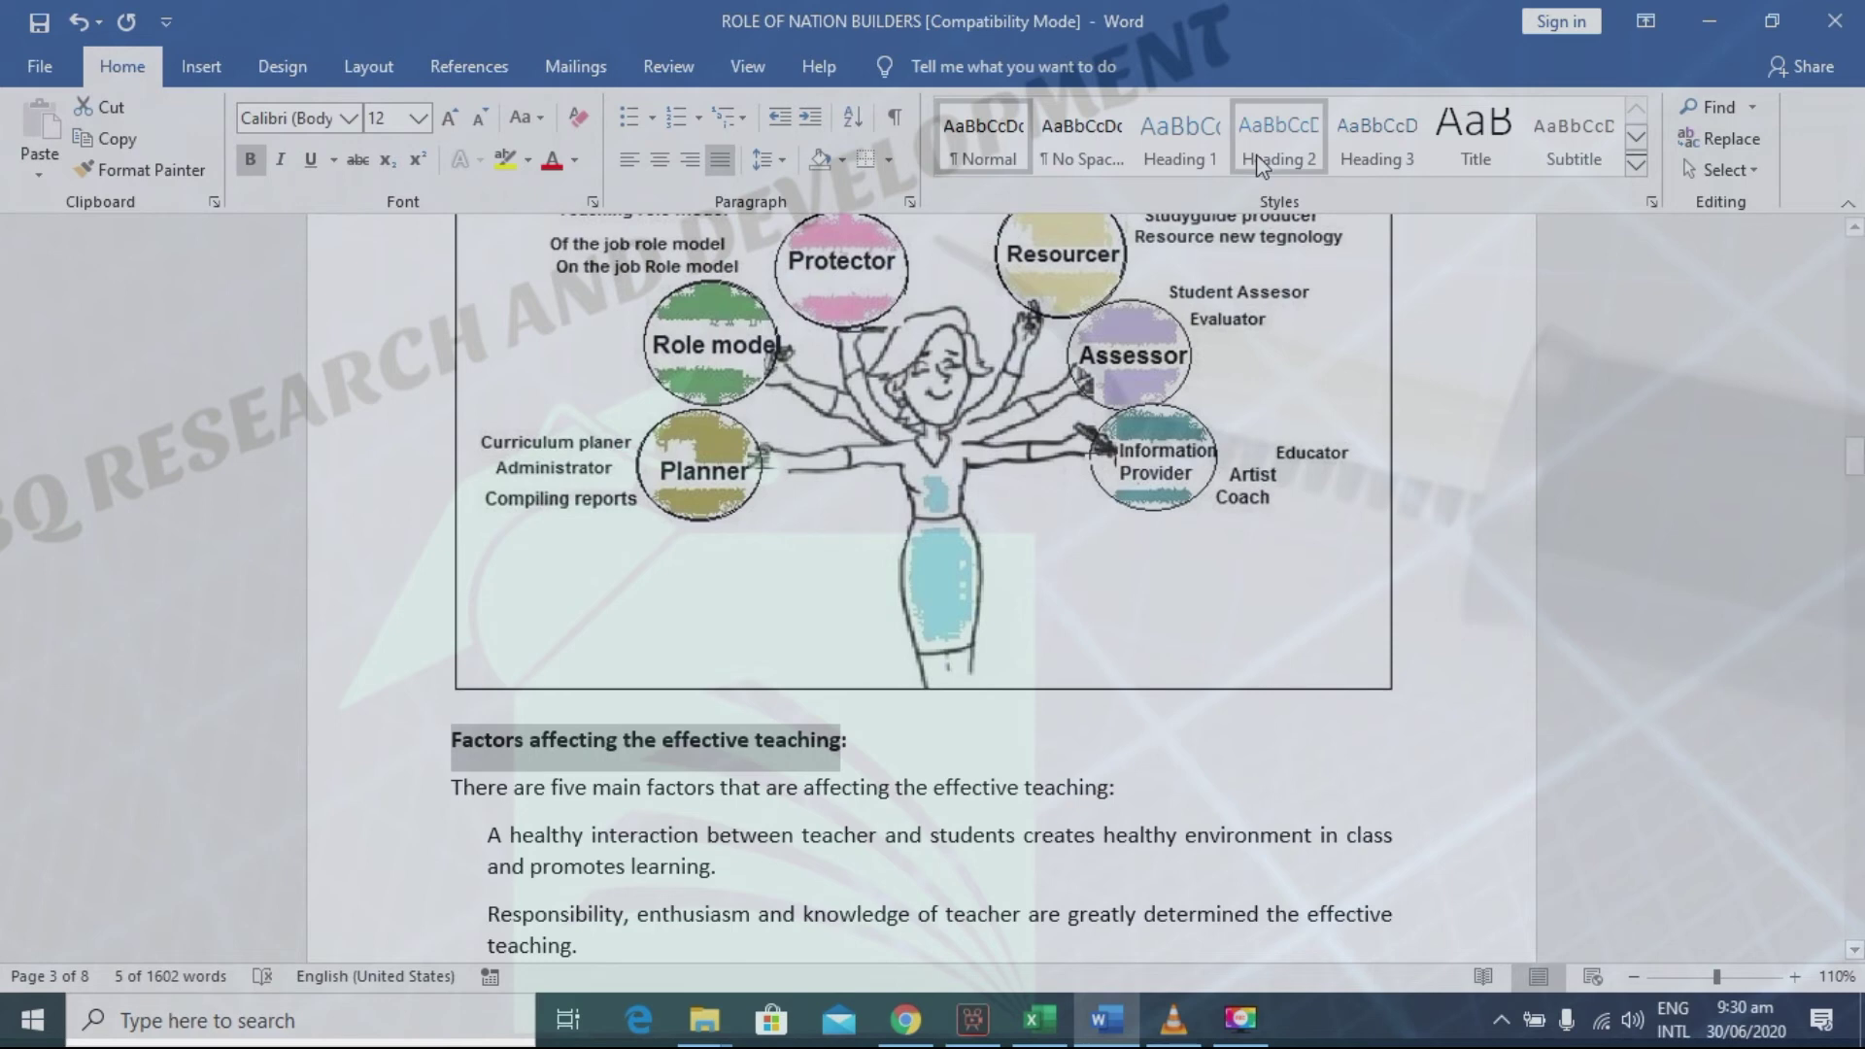
pyautogui.click(1278, 136)
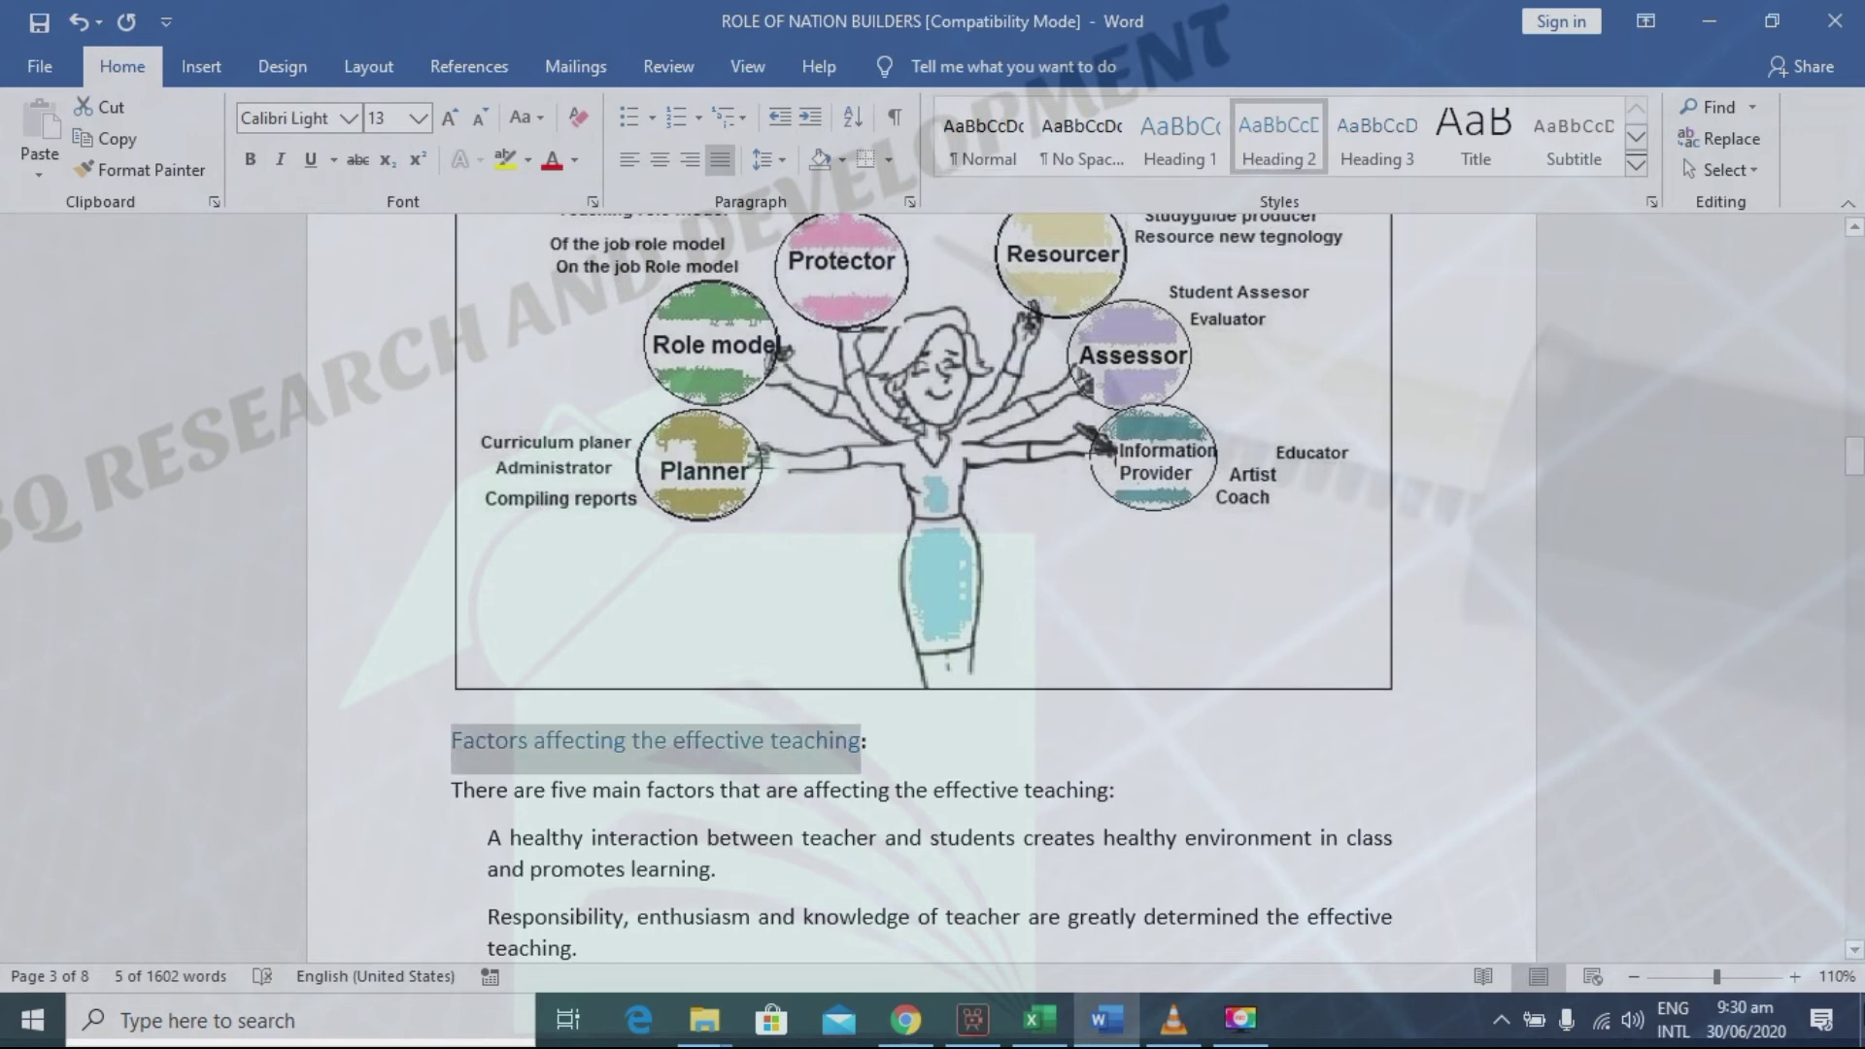
# Step: Apply Heading 2 to Abilities of Good teacher: and return toward the document top
pyautogui.moveTo(1856, 952); pyautogui.dragTo(1856, 952)
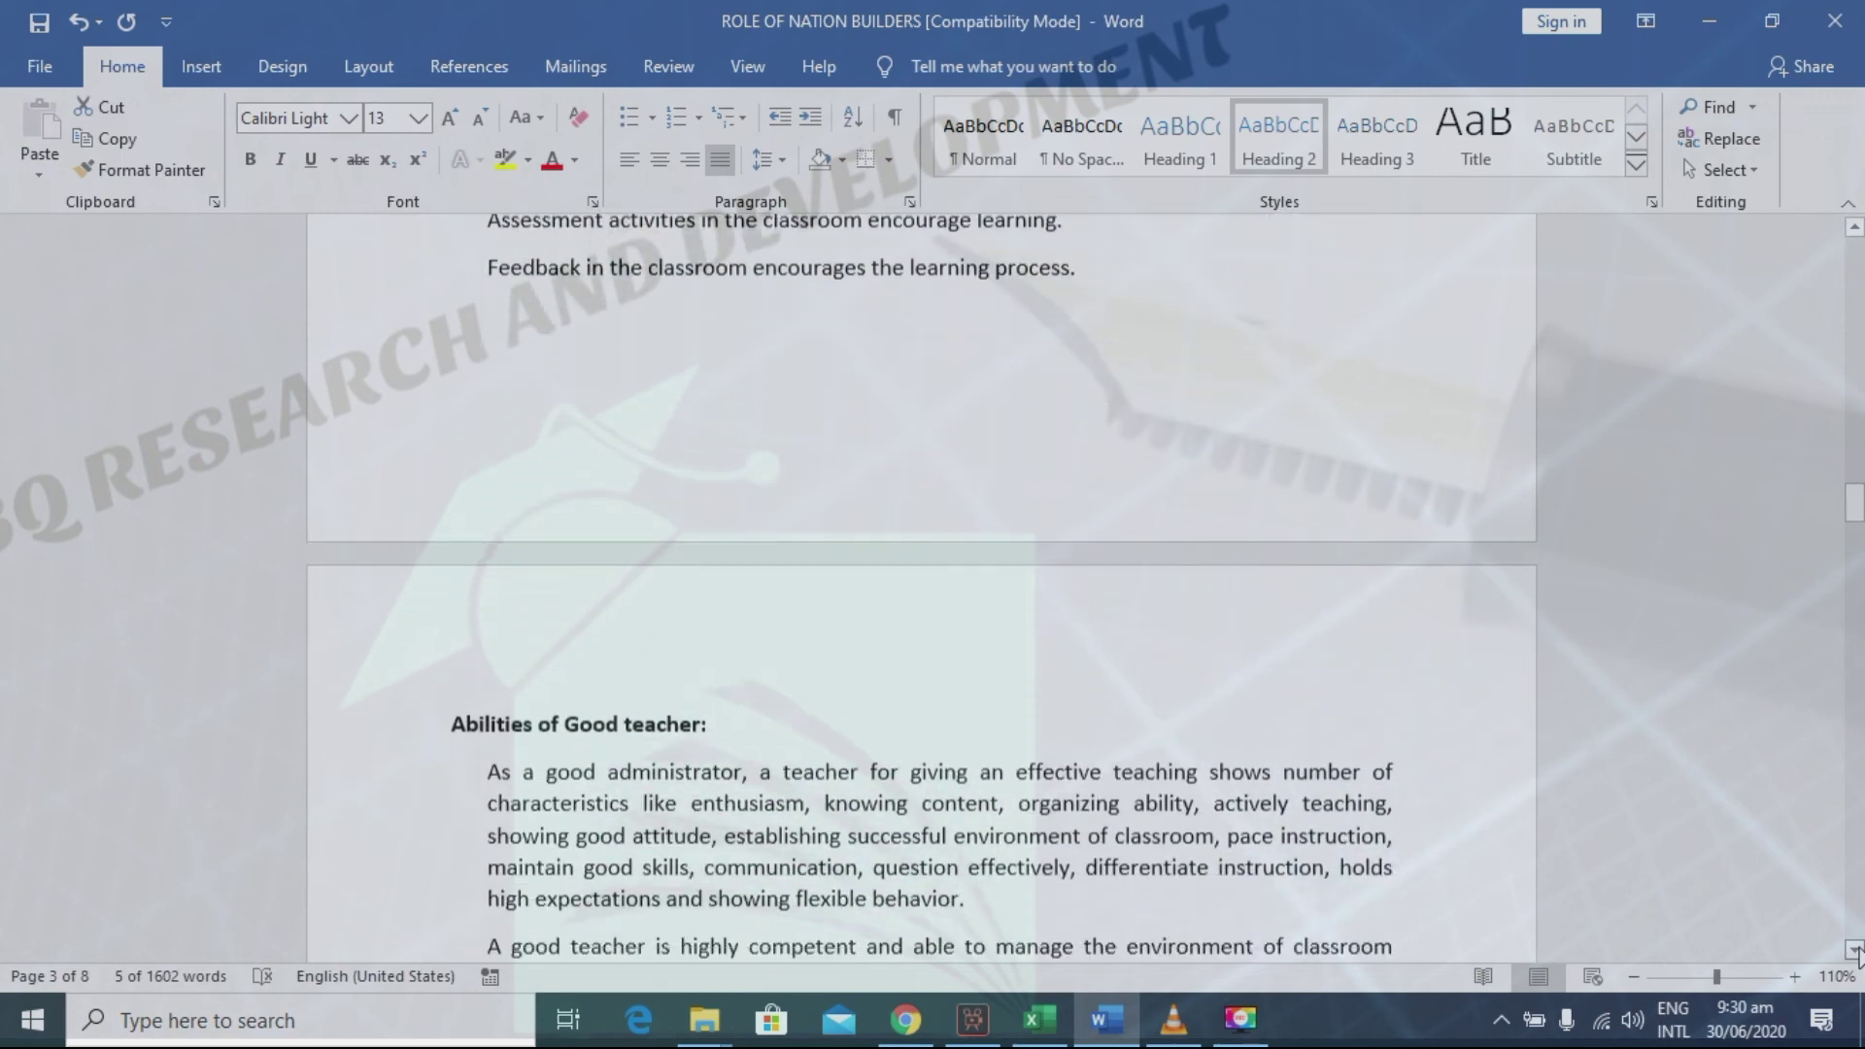
pyautogui.moveTo(743, 692); pyautogui.dragTo(366, 696)
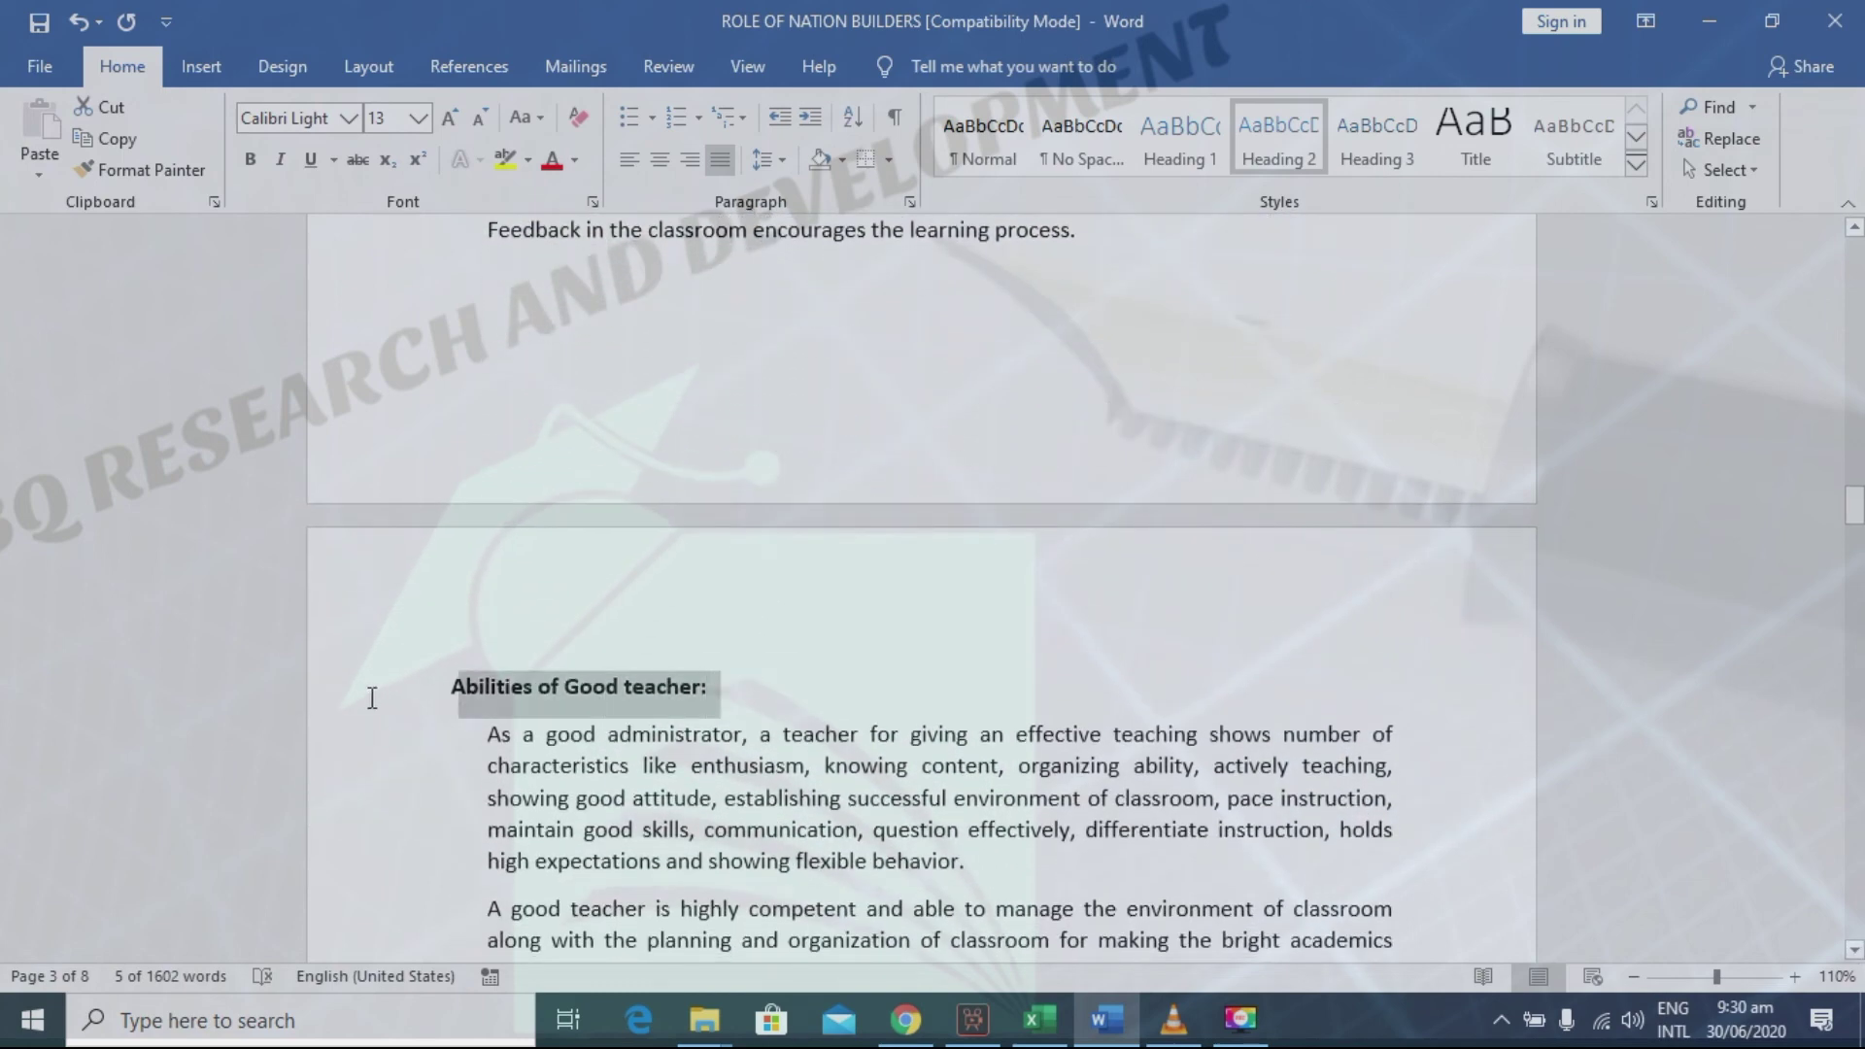
pyautogui.click(1293, 143)
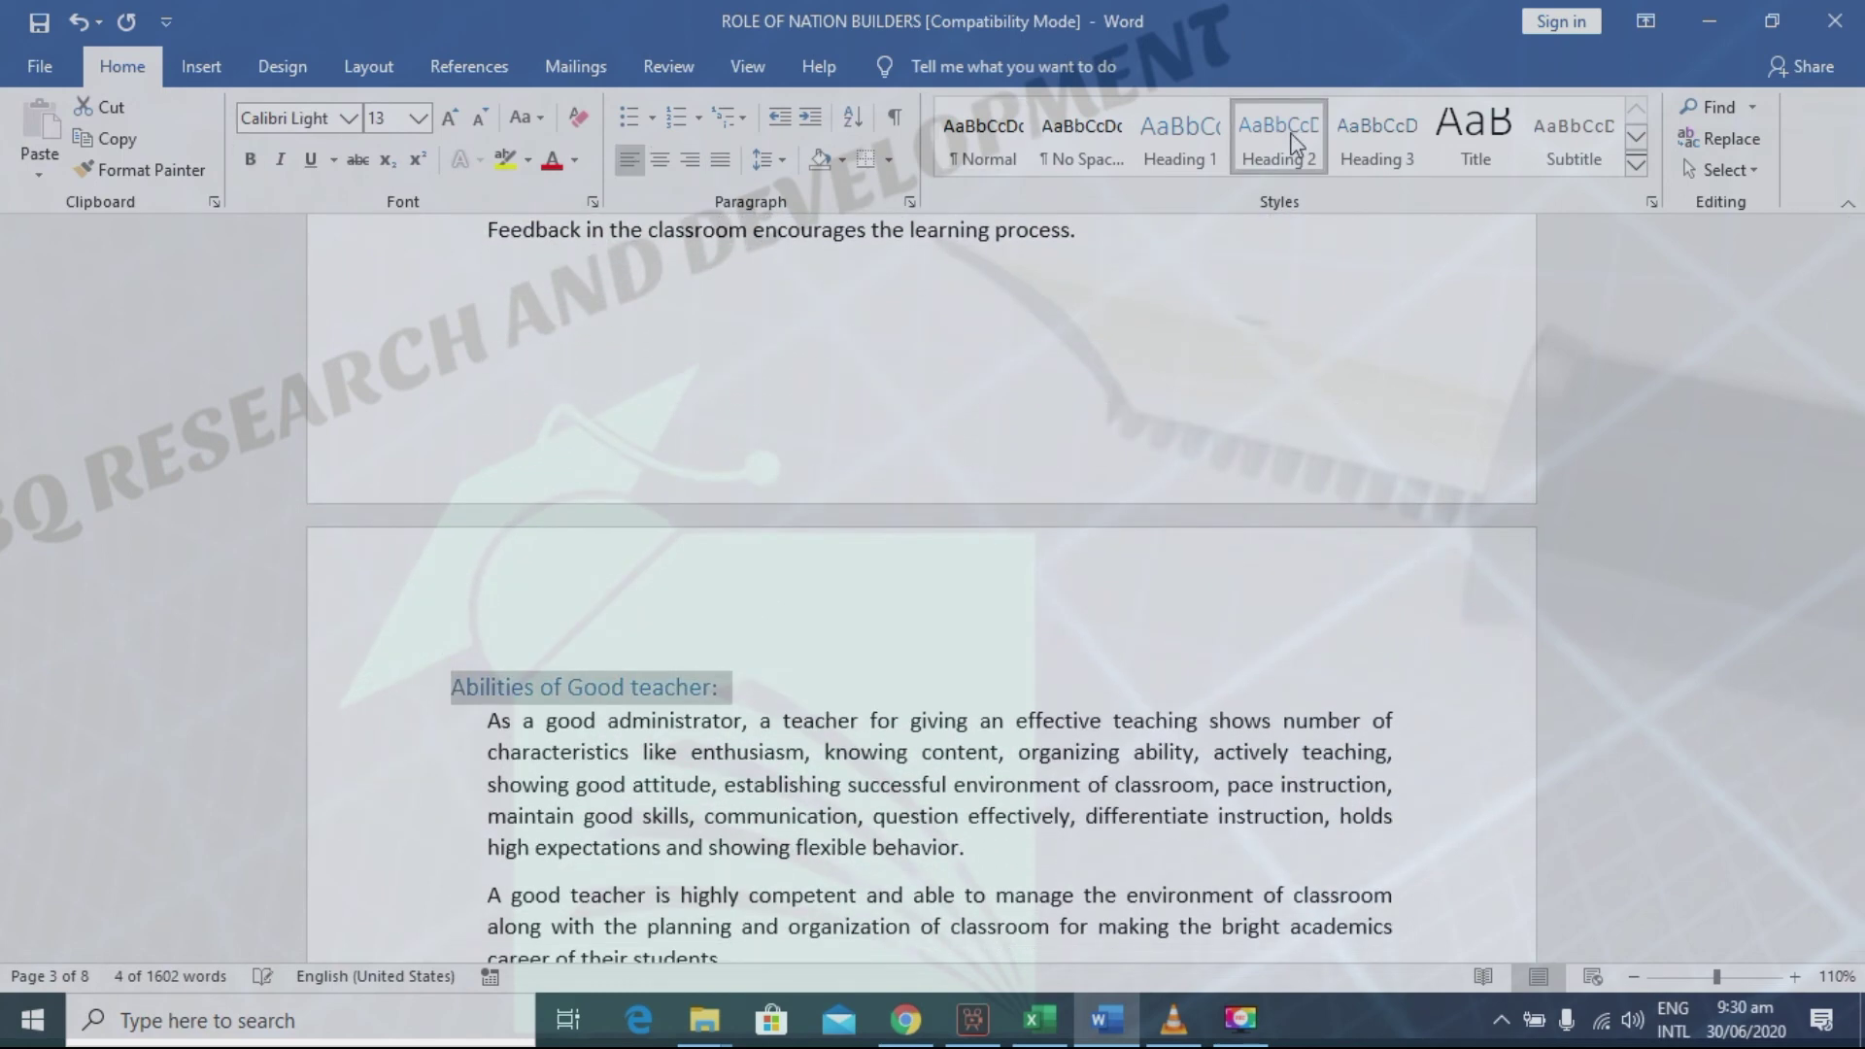
pyautogui.scroll(10, 1737, 241)
pyautogui.scroll(10, 1737, 241)
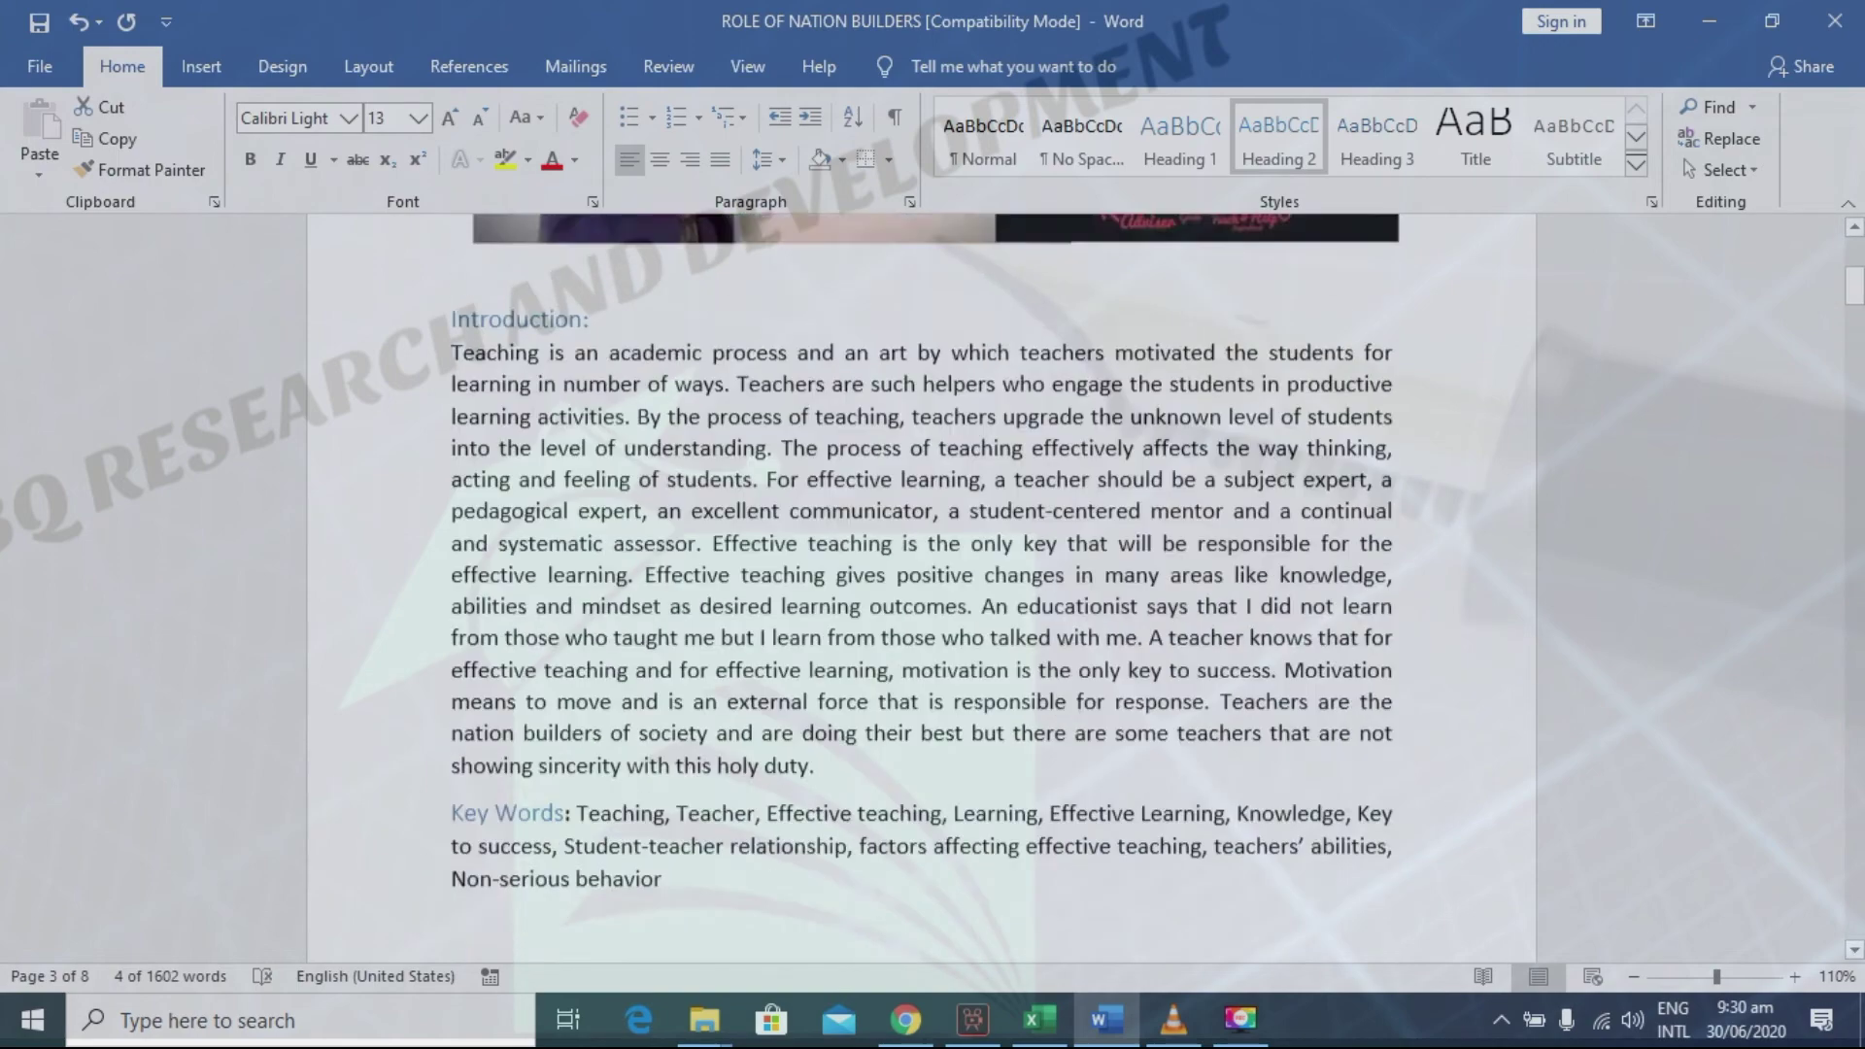
pyautogui.scroll(5, 1737, 241)
pyautogui.scroll(3, 1737, 241)
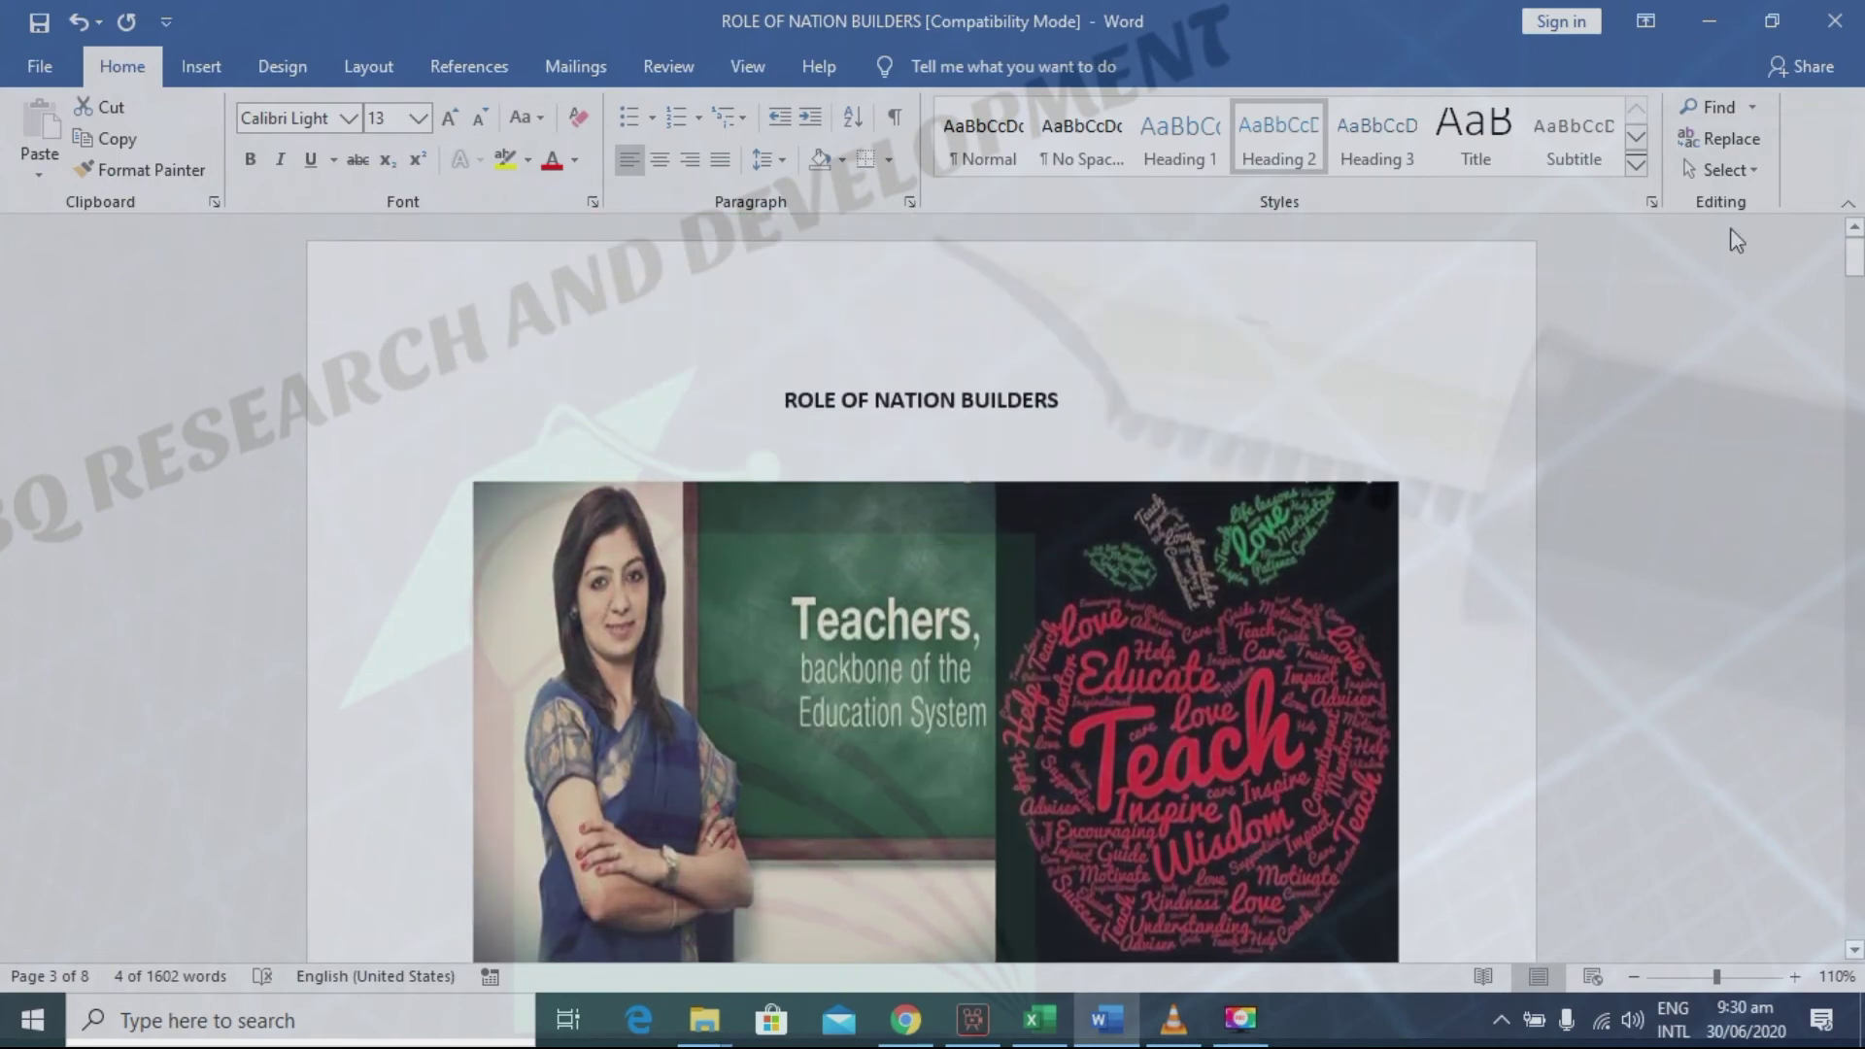
# Step: Insert a Layout > Breaks > Next Page section break at the title
pyautogui.click(843, 340)
pyautogui.click(201, 66)
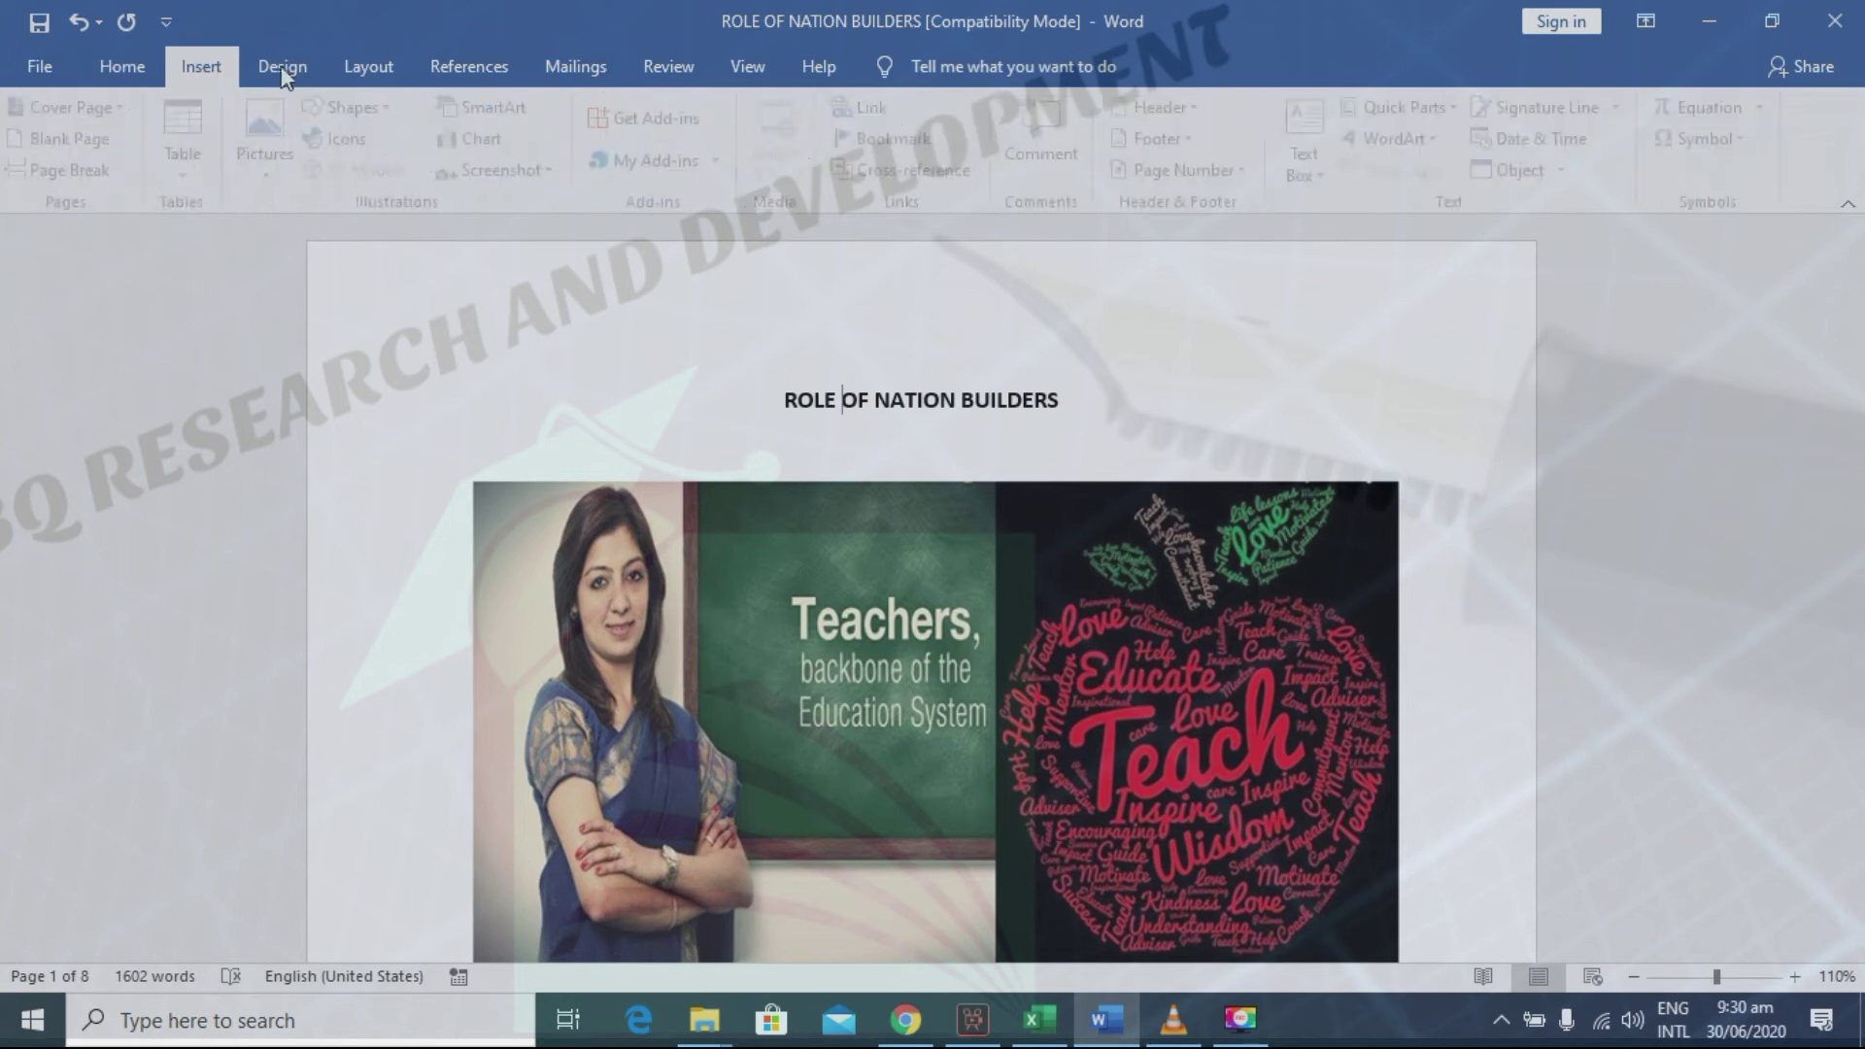
pyautogui.click(374, 68)
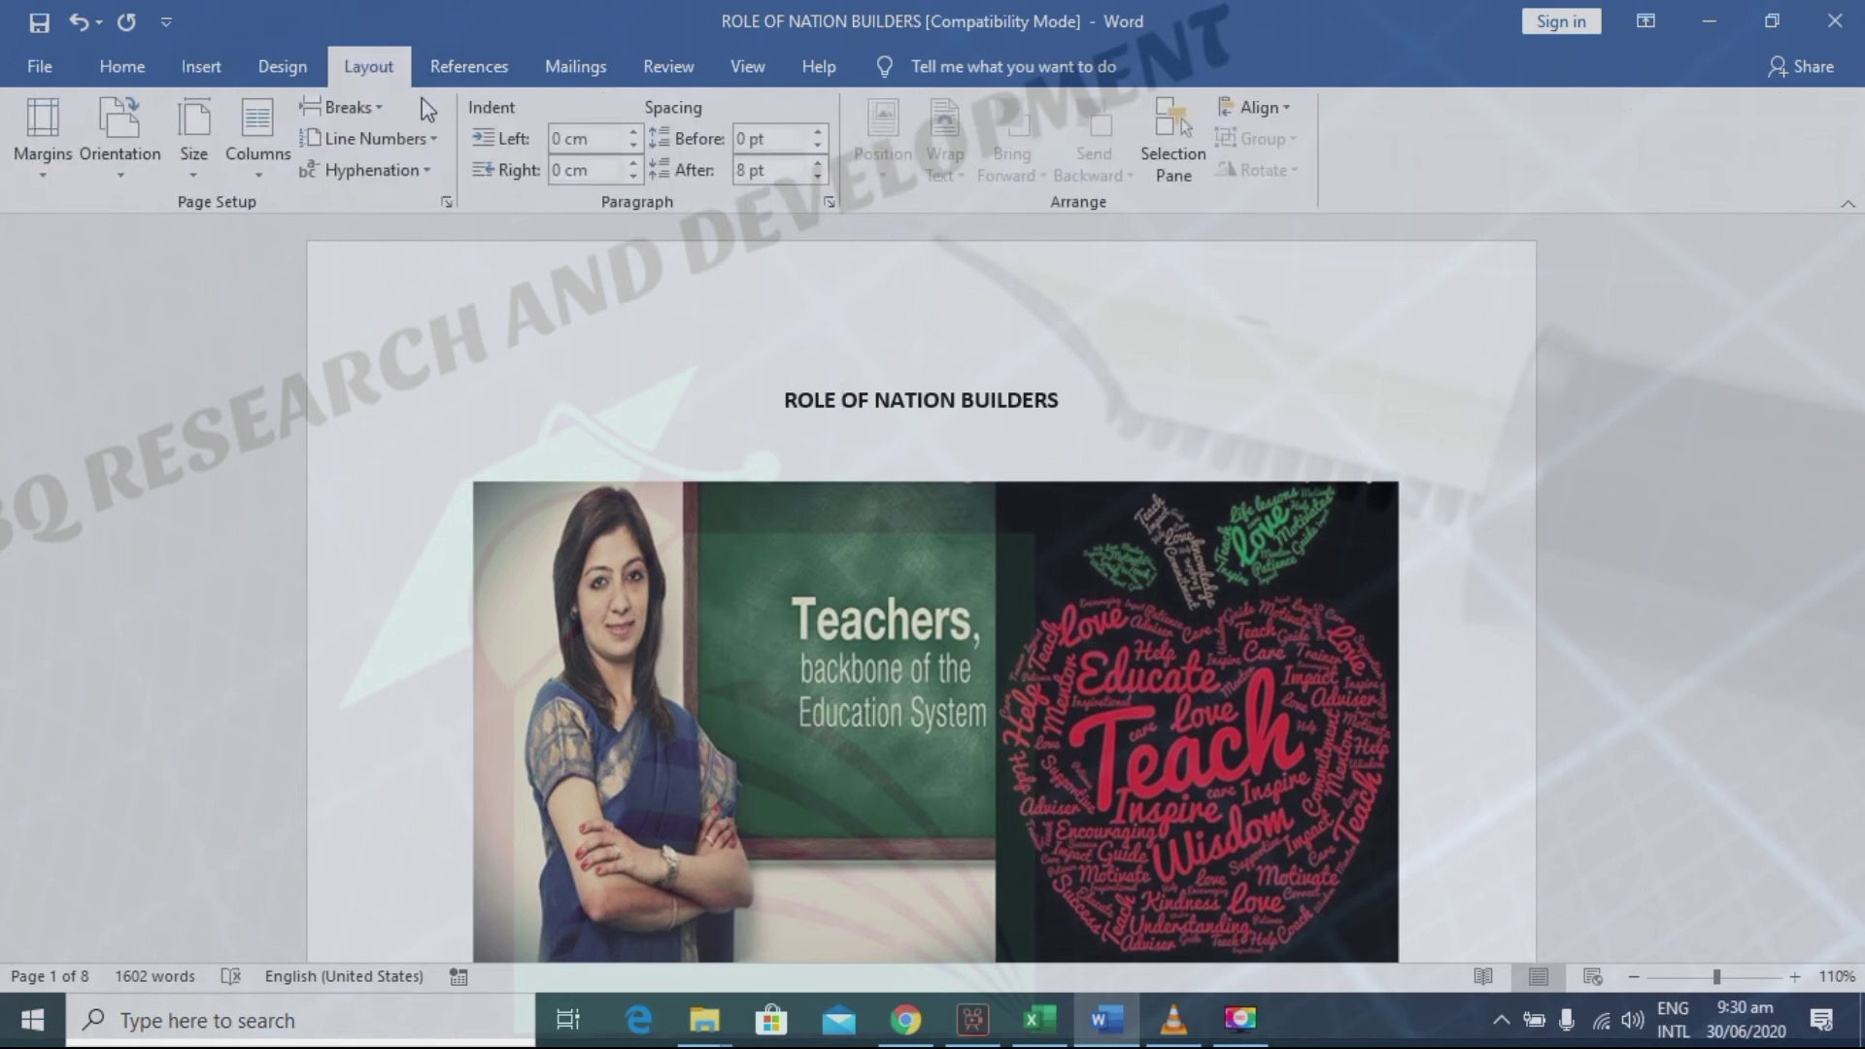
pyautogui.click(373, 112)
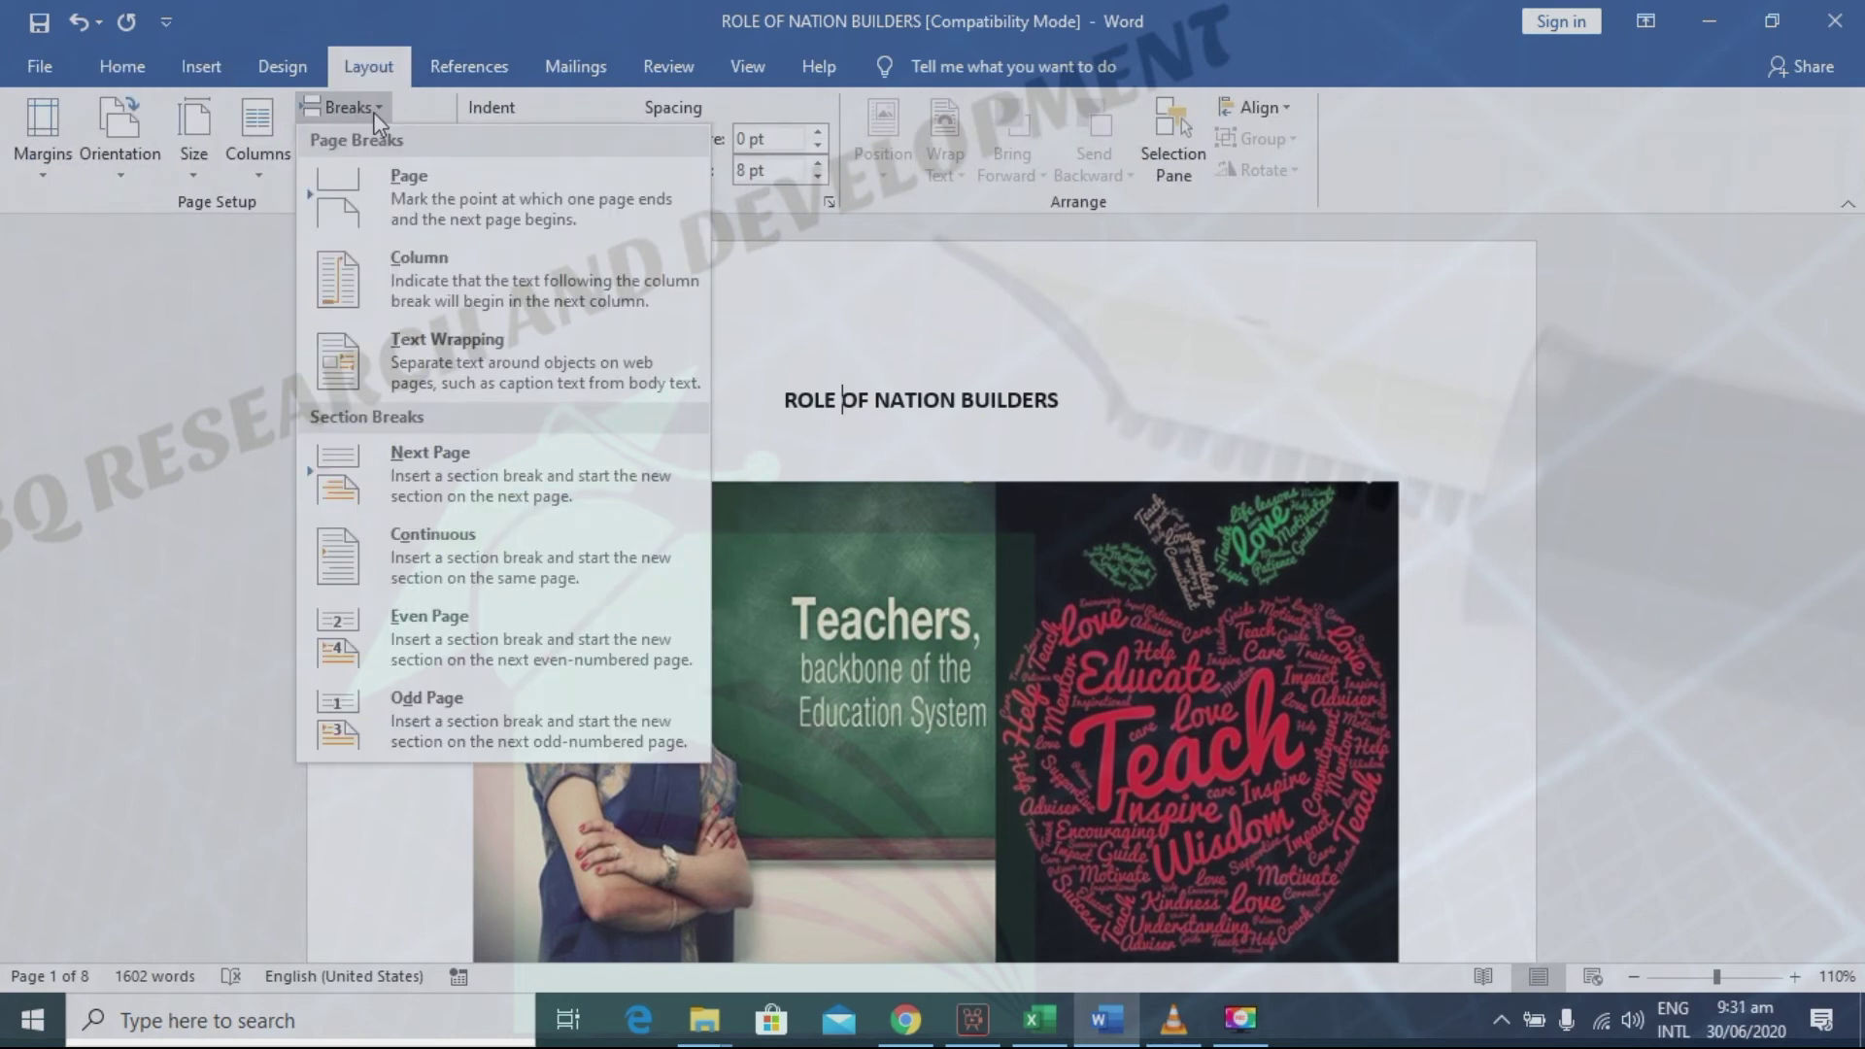
pyautogui.click(493, 461)
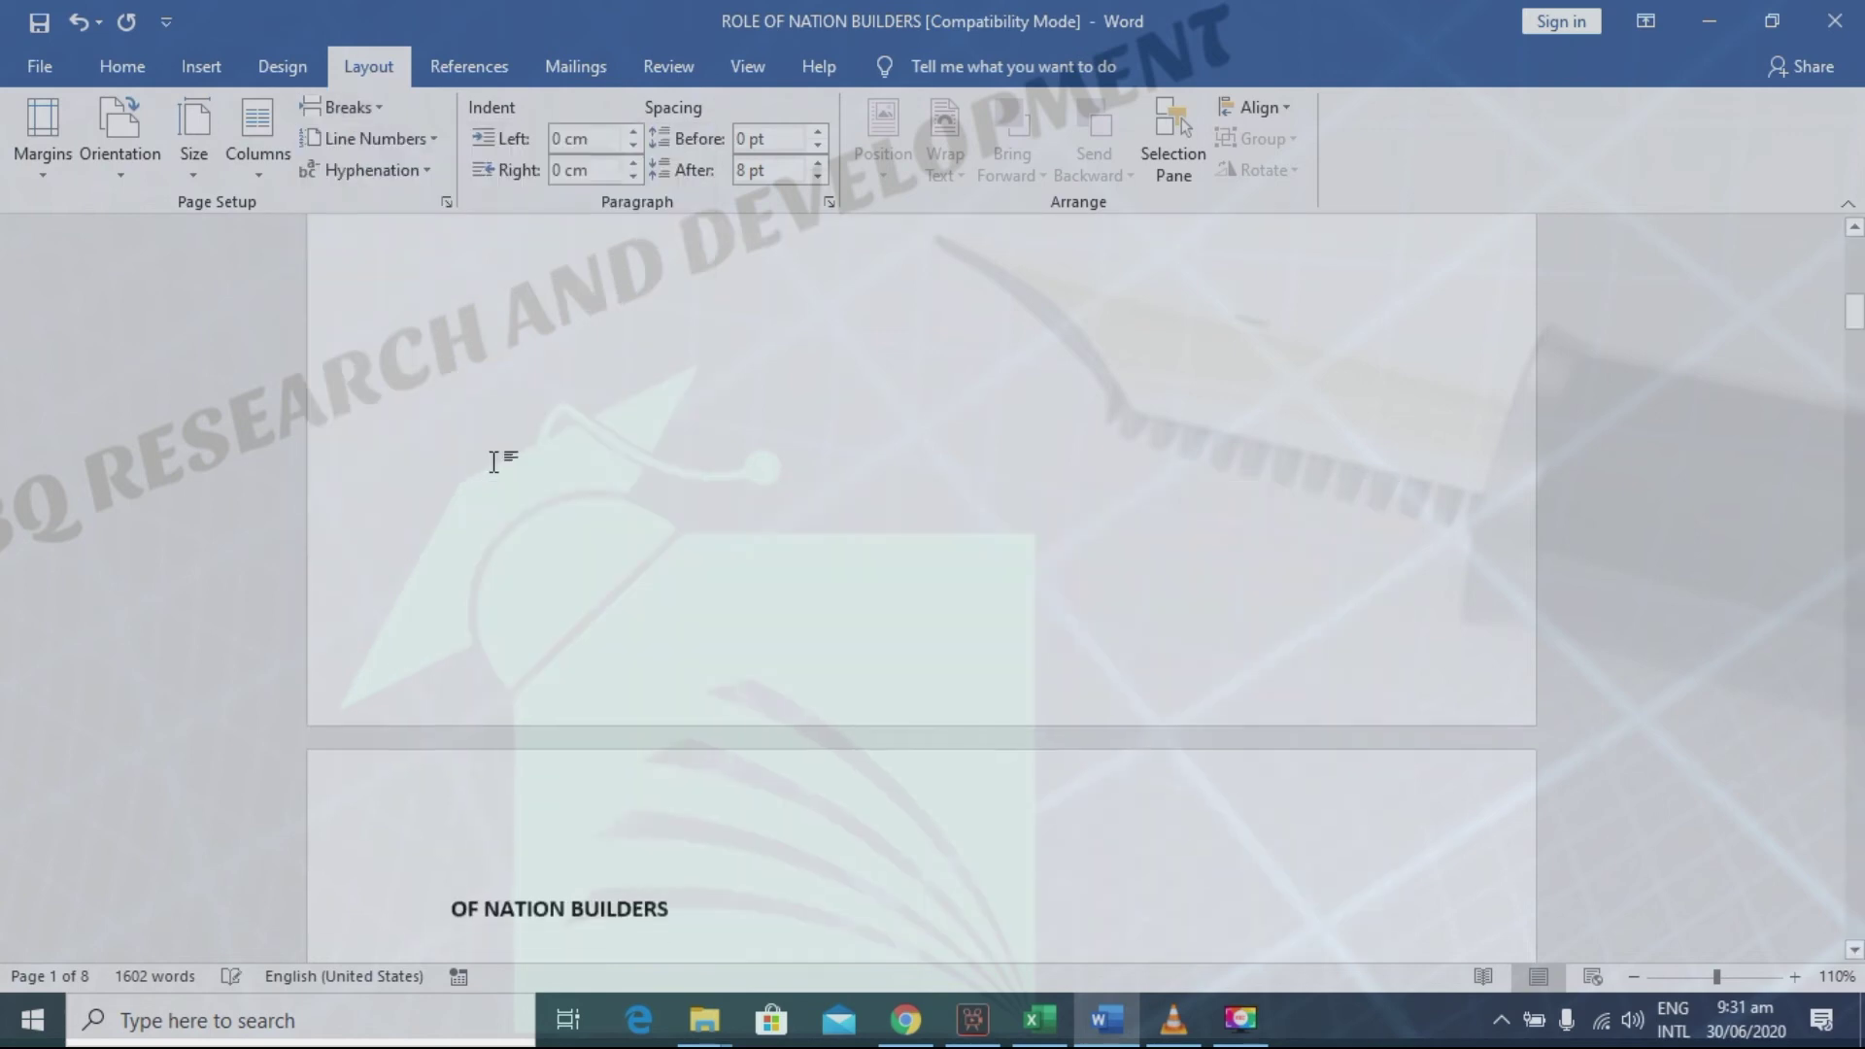
# Step: Push the ROLE title down and place the cursor at the empty first page's top
pyautogui.press('Left')
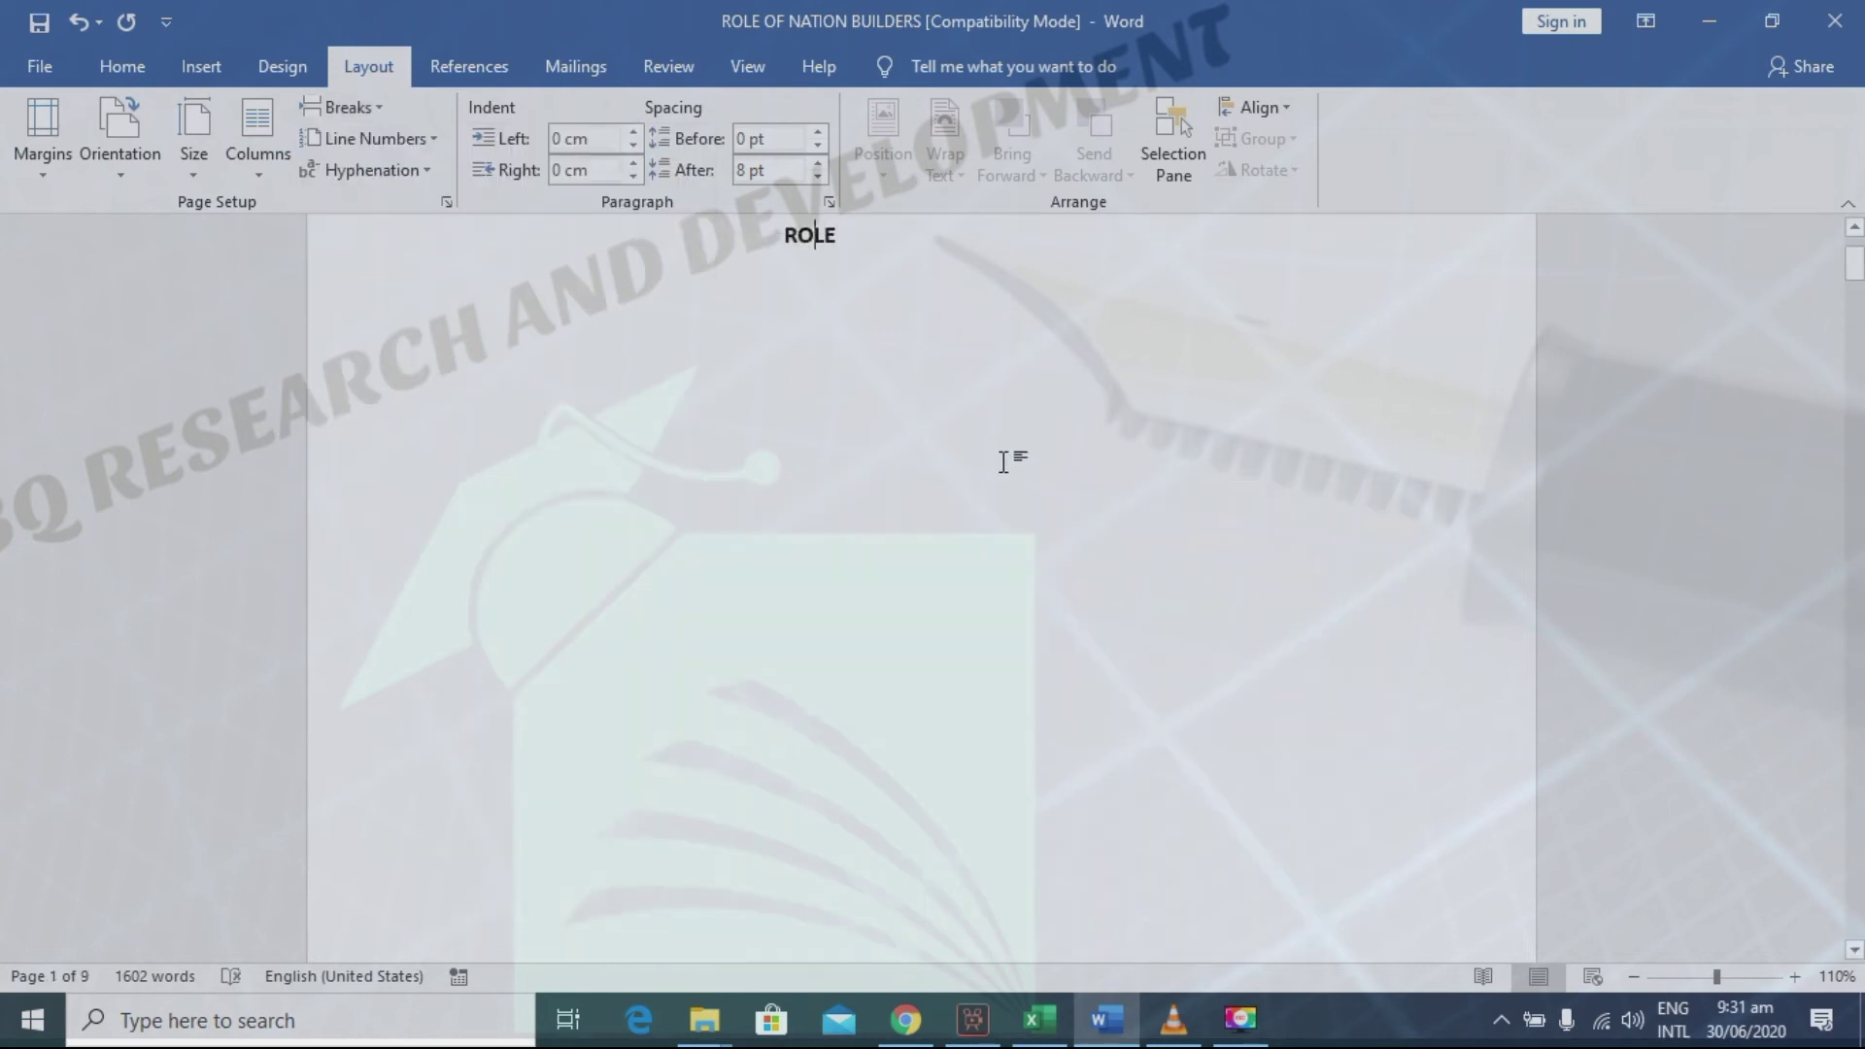
pyautogui.hotkey('ctrl', 'l')
pyautogui.press('Return')
pyautogui.press('Return')
pyautogui.press('Return')
pyautogui.press('Return')
pyautogui.press('Return')
pyautogui.press('Return')
pyautogui.press('Return')
pyautogui.press('Return')
pyautogui.press('Return')
pyautogui.press('Return')
pyautogui.press('Return')
pyautogui.press('Return')
pyautogui.press('Return')
pyautogui.press('Return')
pyautogui.press('Return')
pyautogui.press('Return')
pyautogui.press('Return')
pyautogui.press('Return')
pyautogui.press('Return')
pyautogui.press('Return')
pyautogui.press('Return')
pyautogui.press('Return')
pyautogui.press('Return')
pyautogui.press('Return')
pyautogui.press('Return')
pyautogui.press('Return')
pyautogui.press('Return')
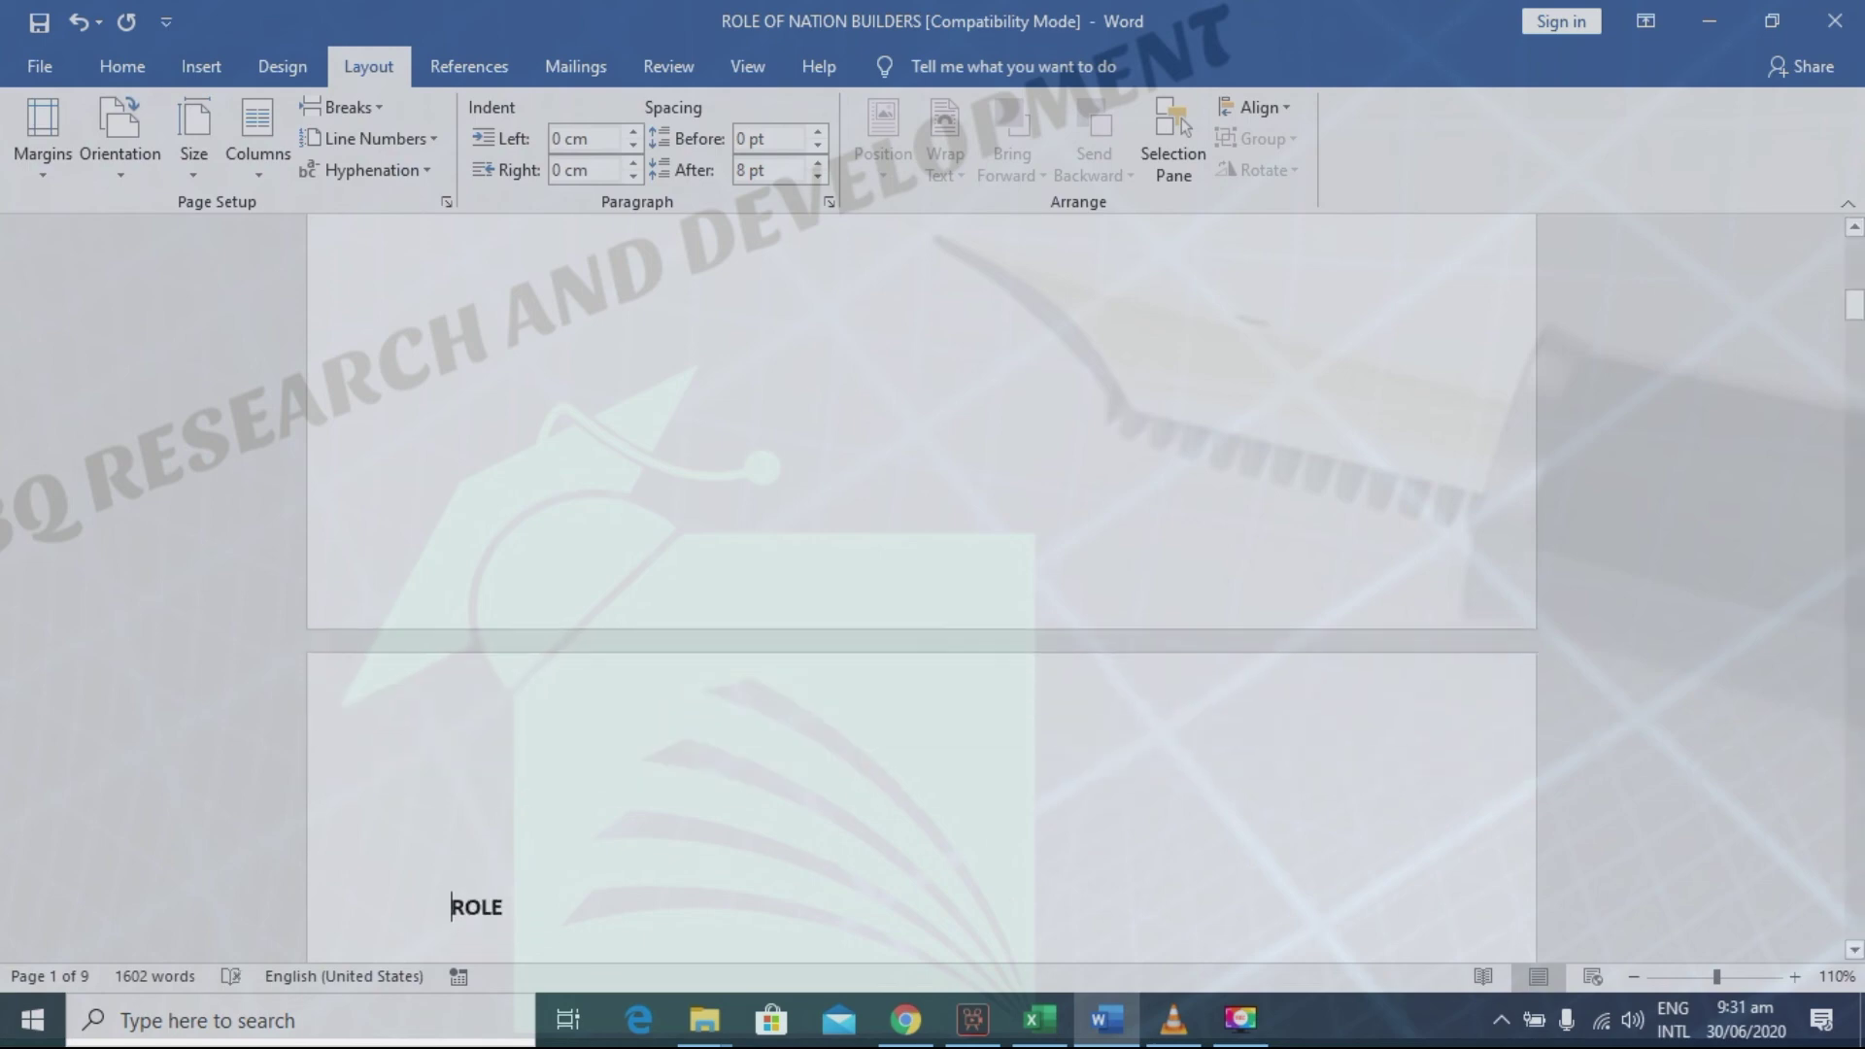
pyautogui.press('Up')
pyautogui.press('Up')
pyautogui.press('Up')
pyautogui.press('Up')
pyautogui.press('Up')
pyautogui.press('Up')
pyautogui.press('Up')
pyautogui.press('Up')
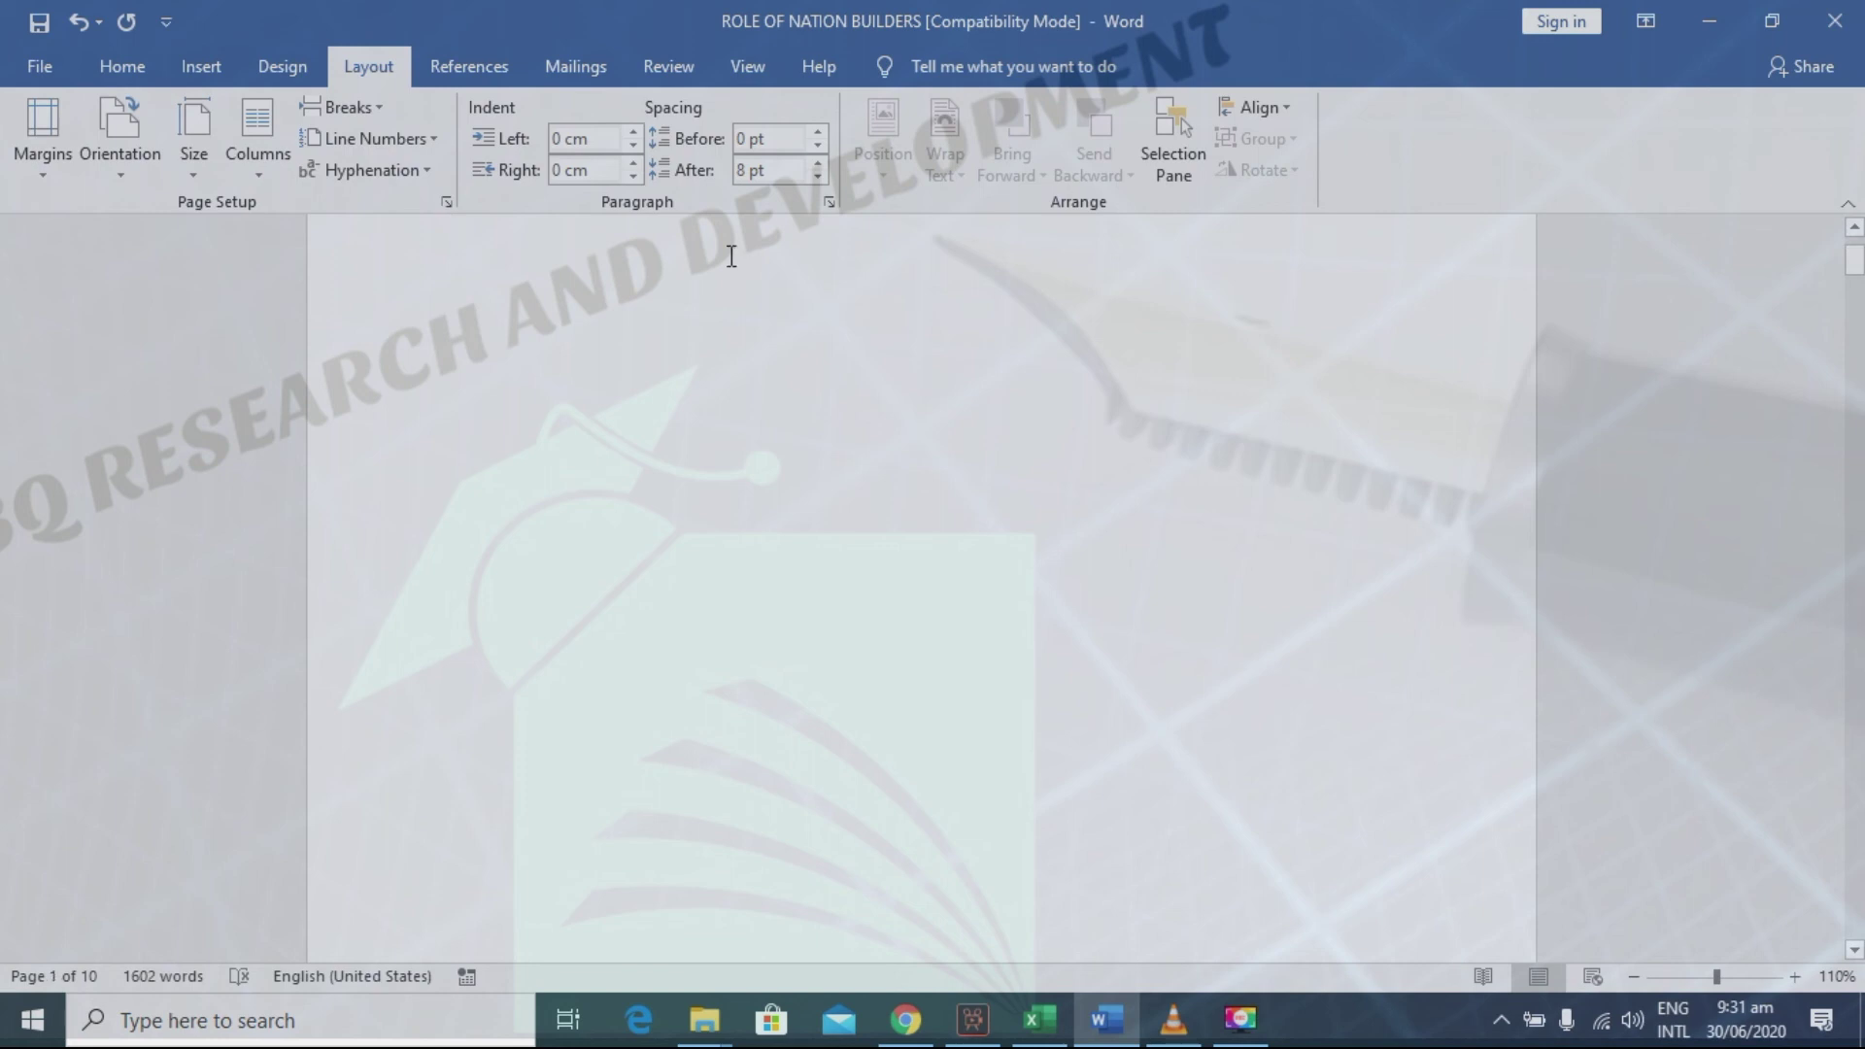
pyautogui.click(184, 68)
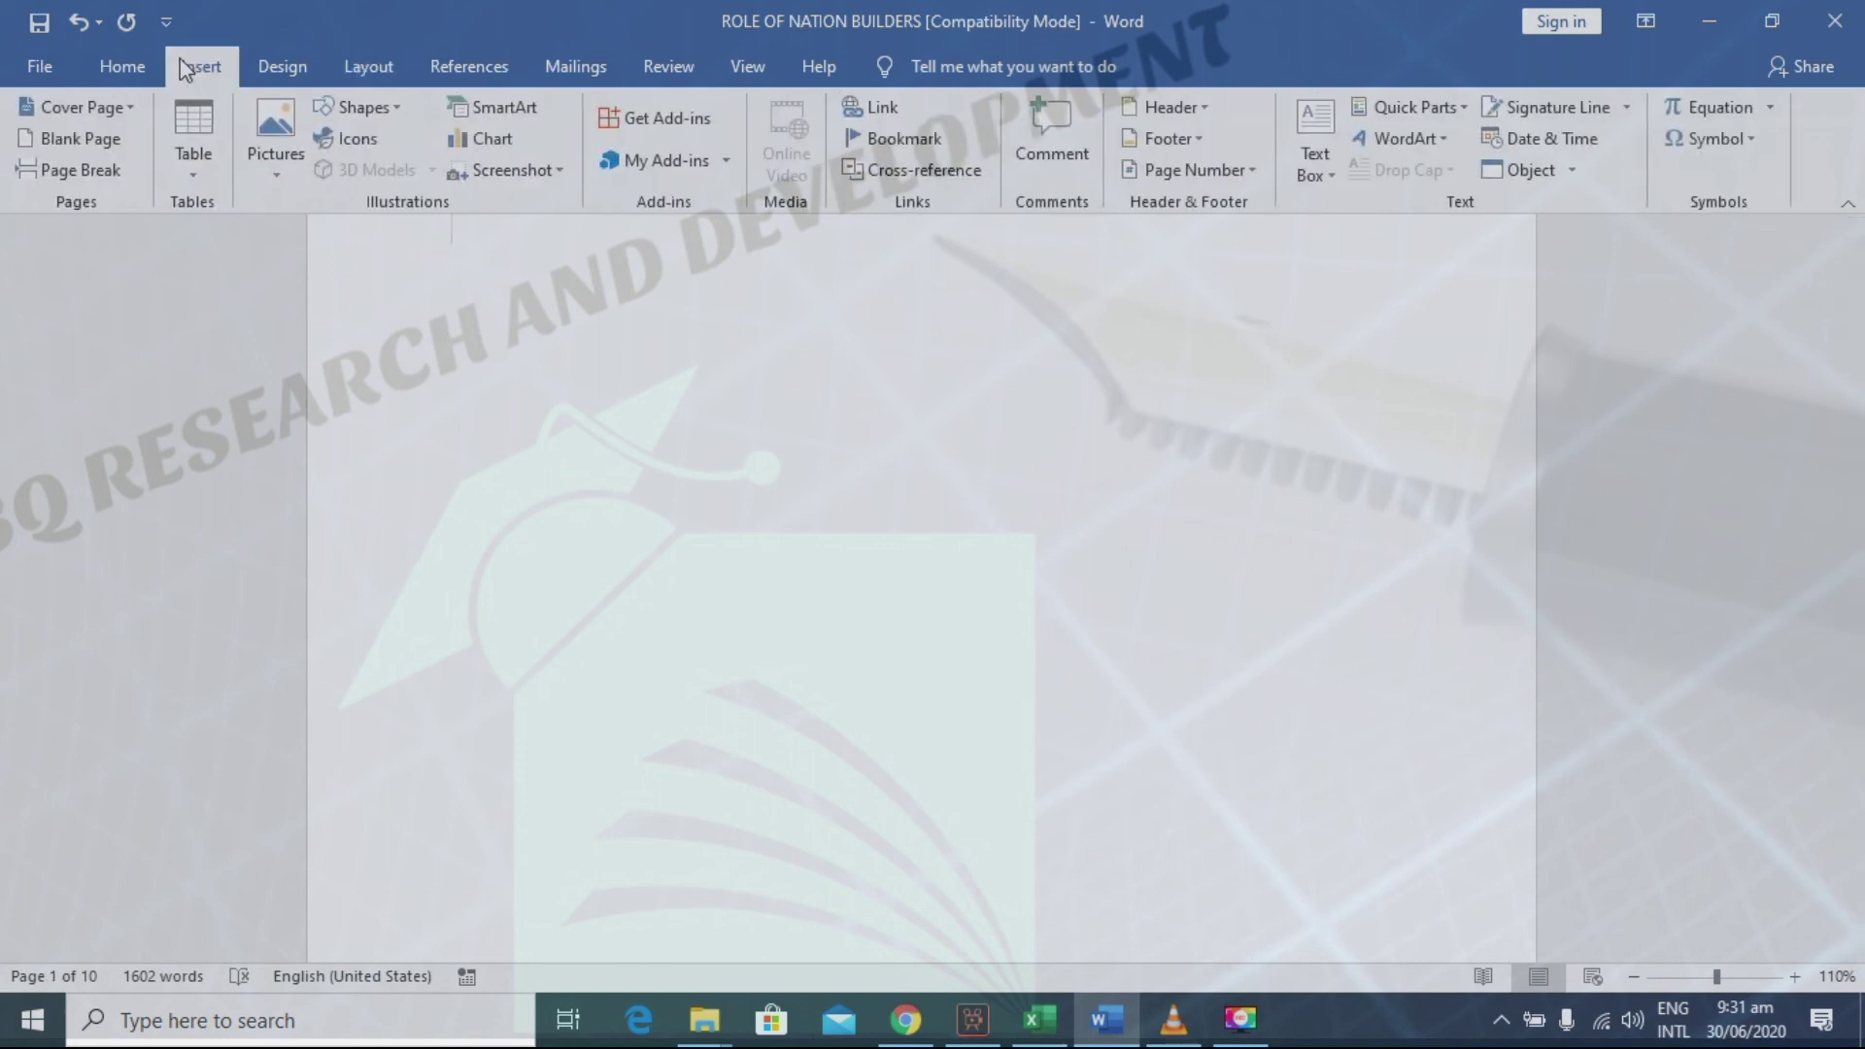
# Step: Open the References Table of Contents gallery showing Automatic Table 1, 2 and Manual Table
pyautogui.click(368, 66)
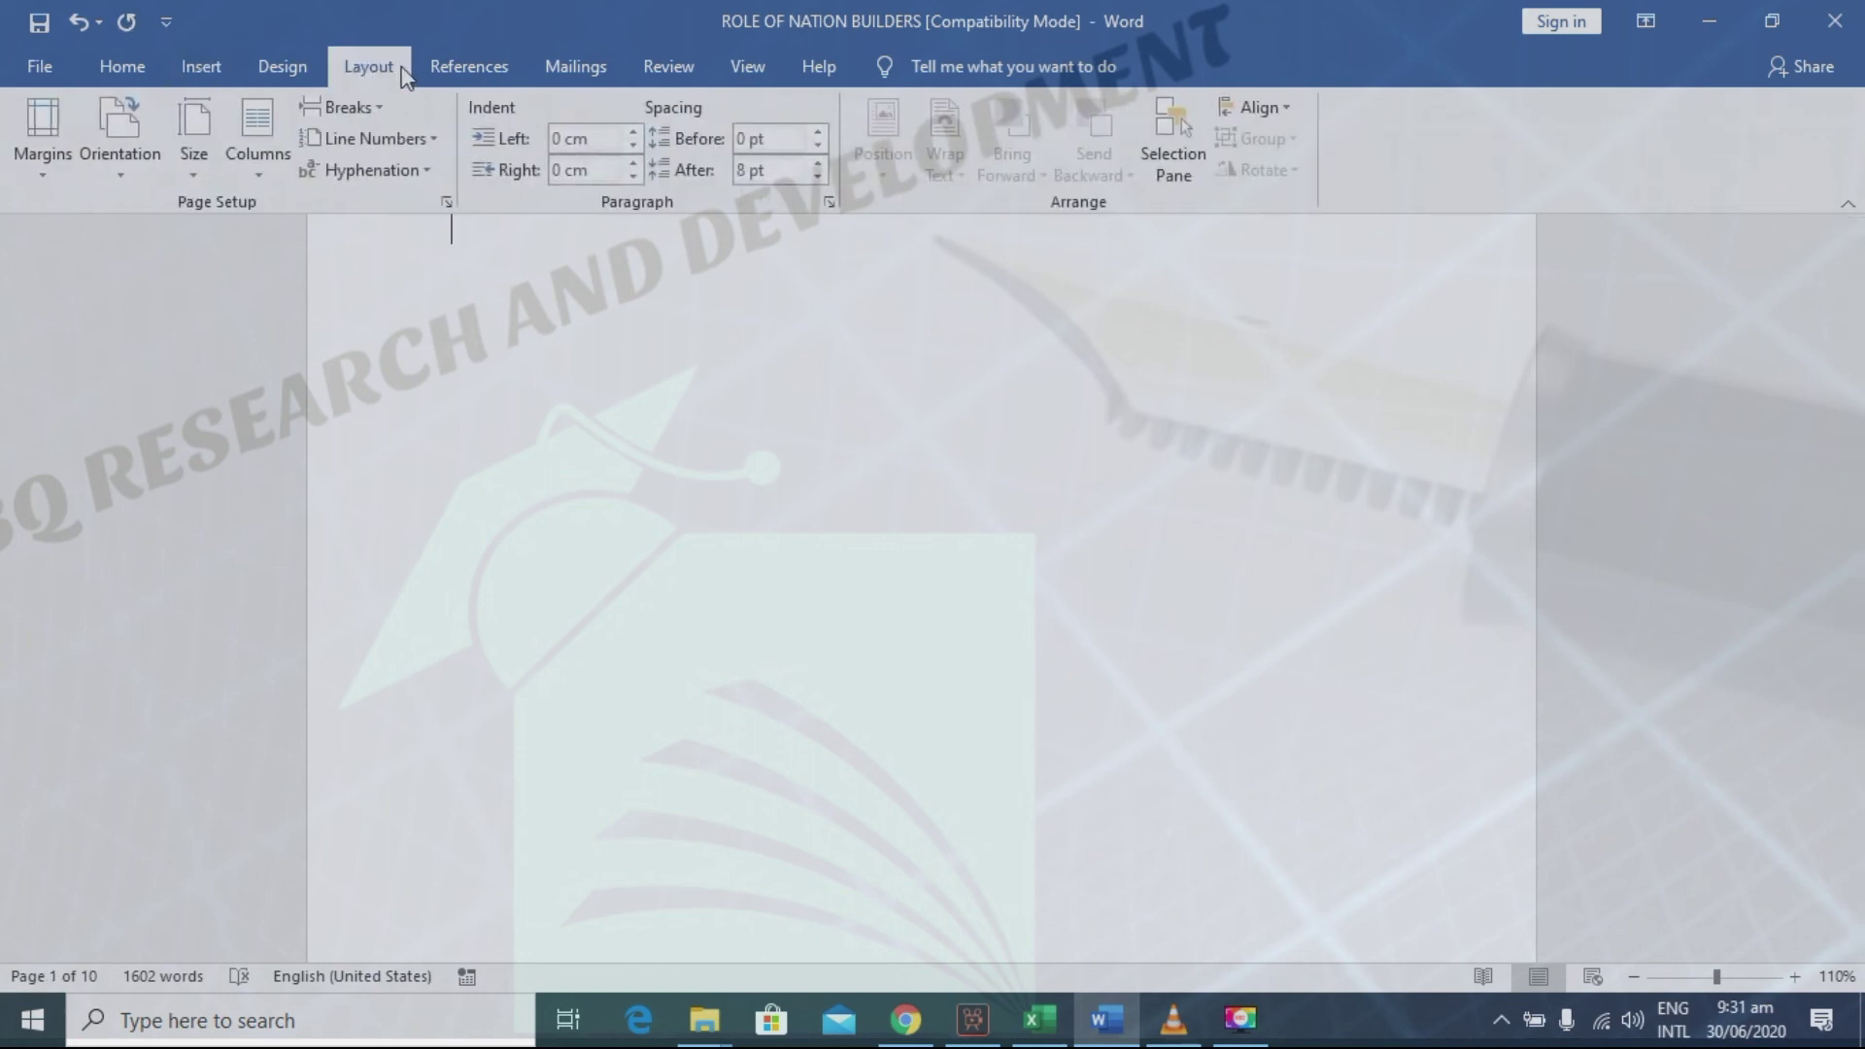
pyautogui.click(437, 66)
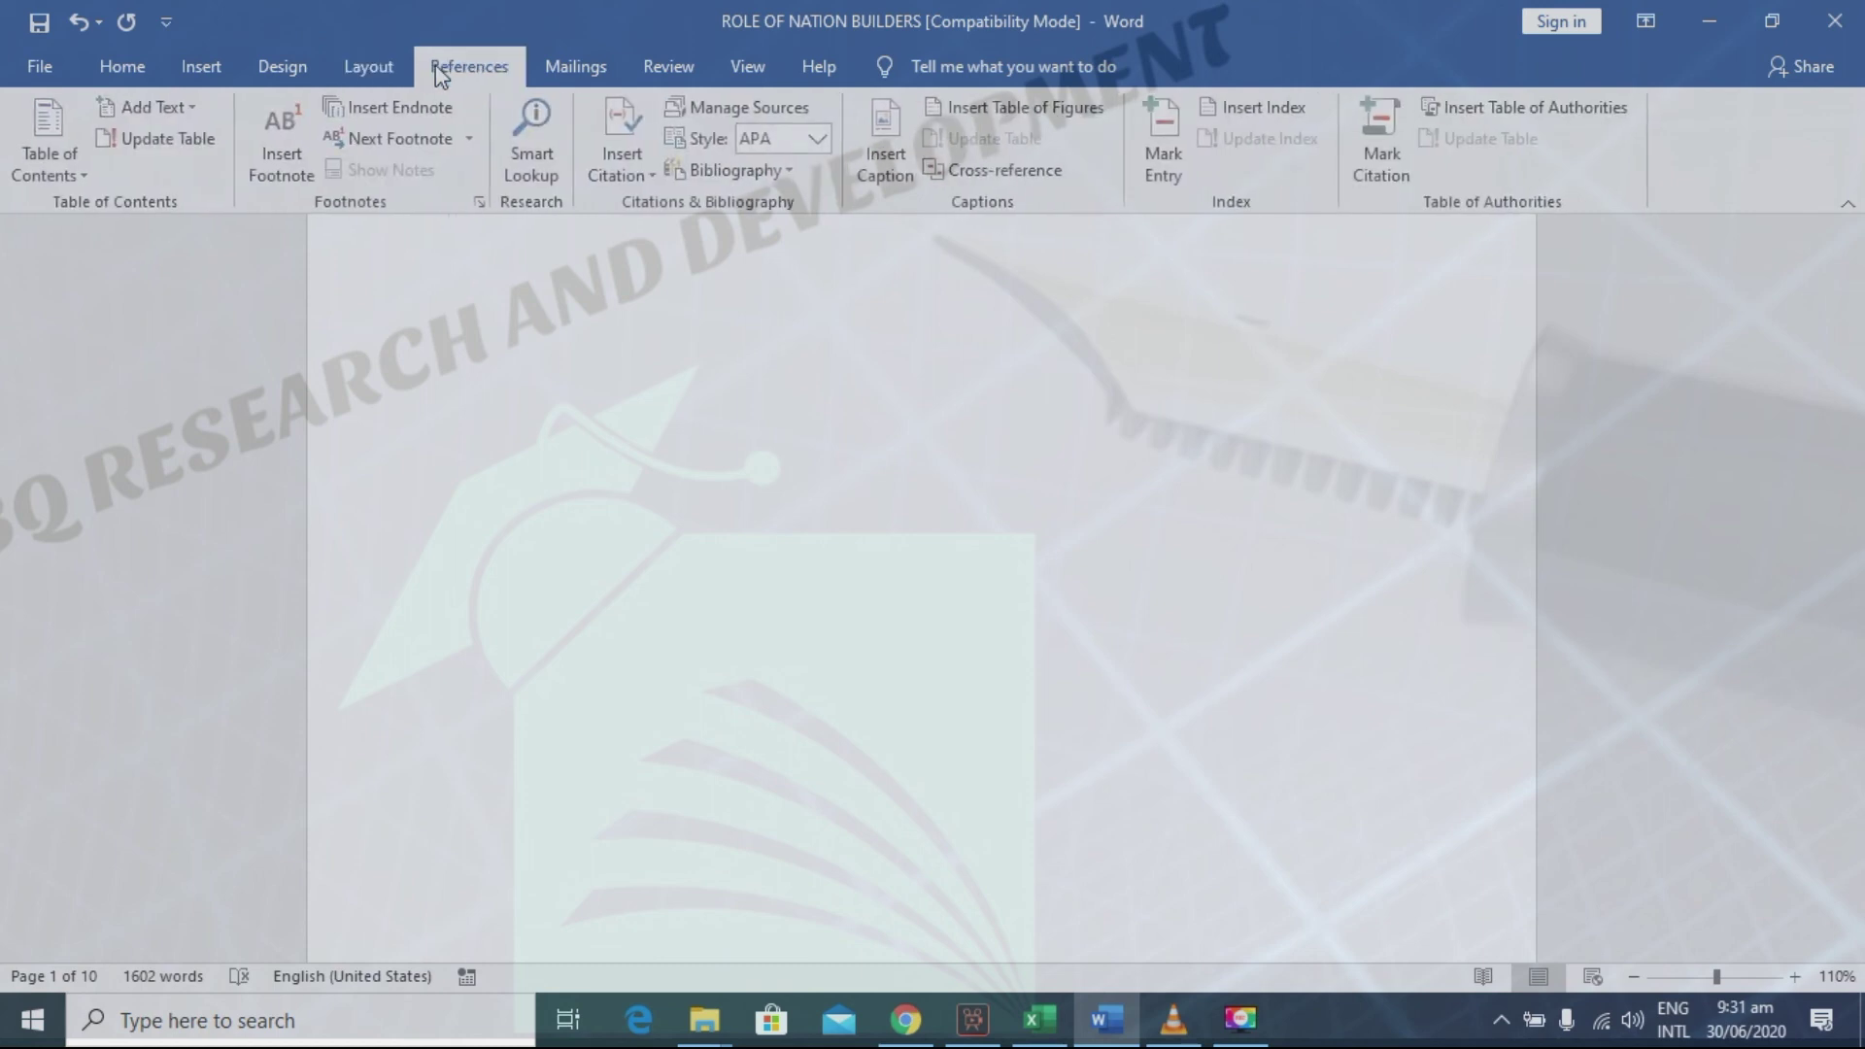
pyautogui.click(73, 173)
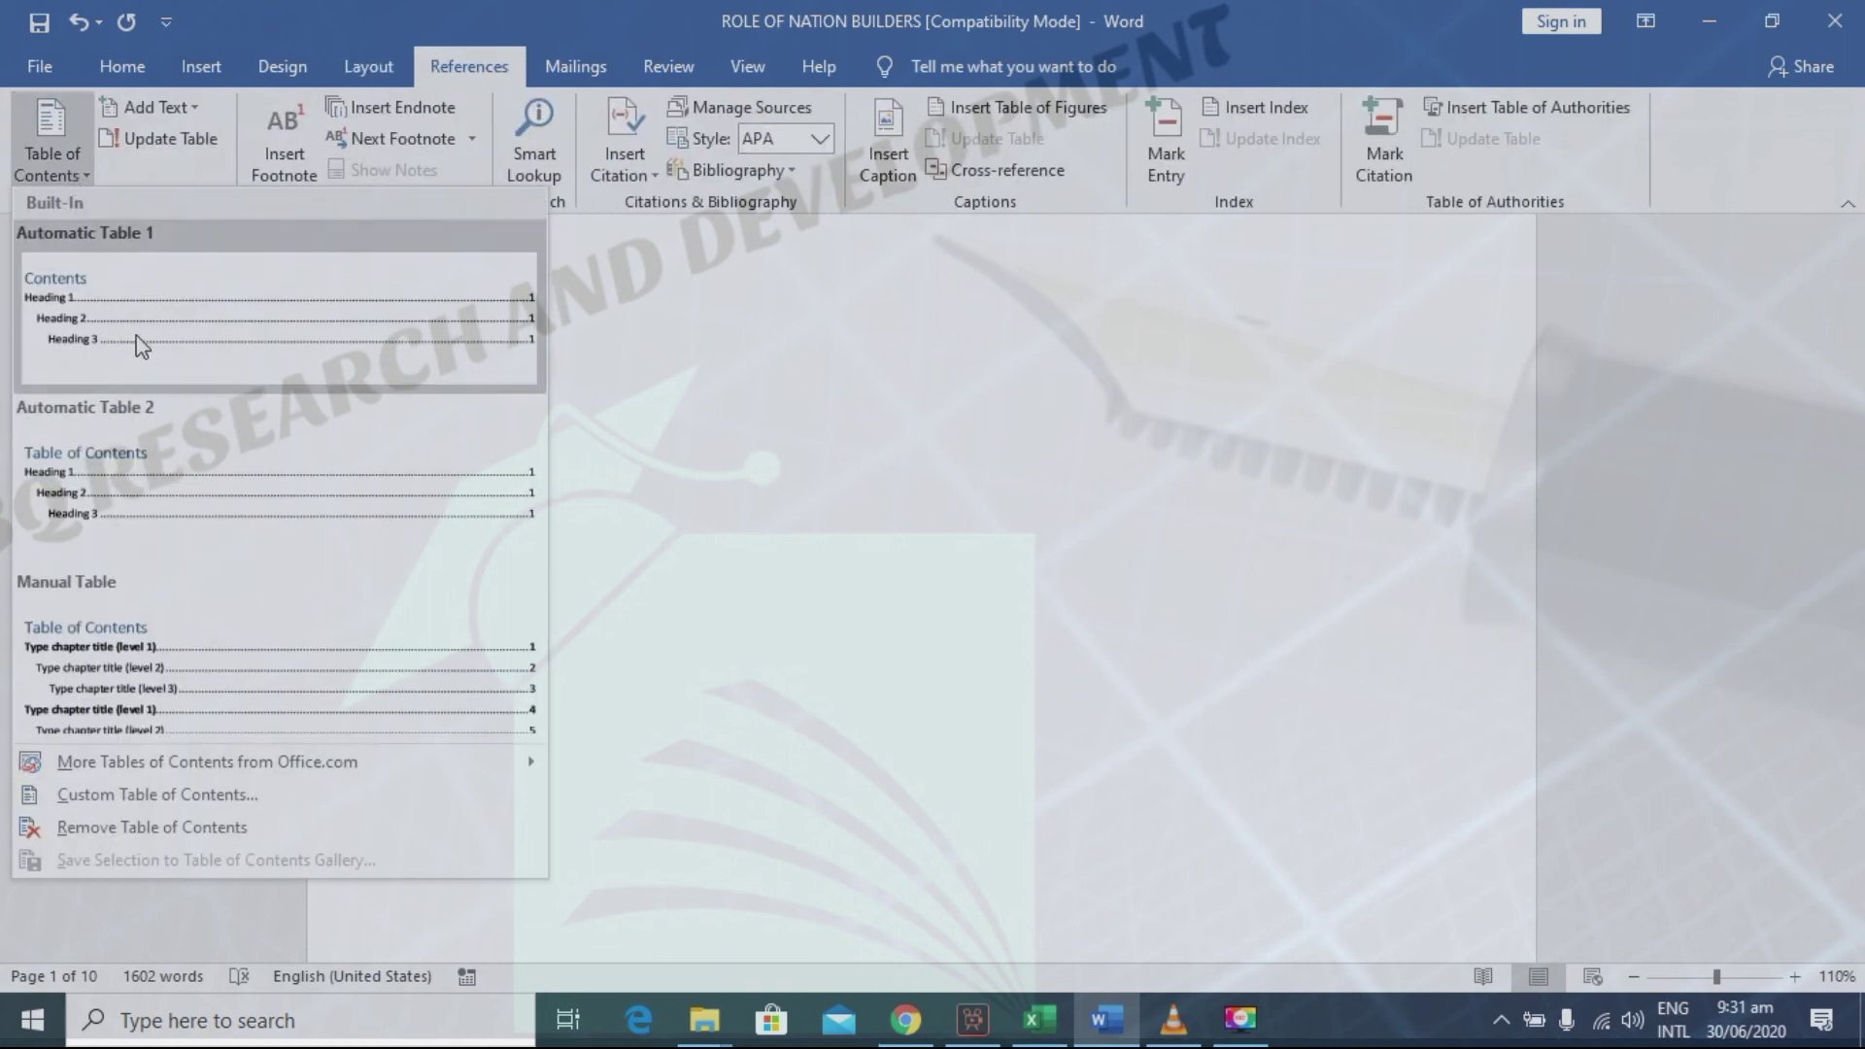